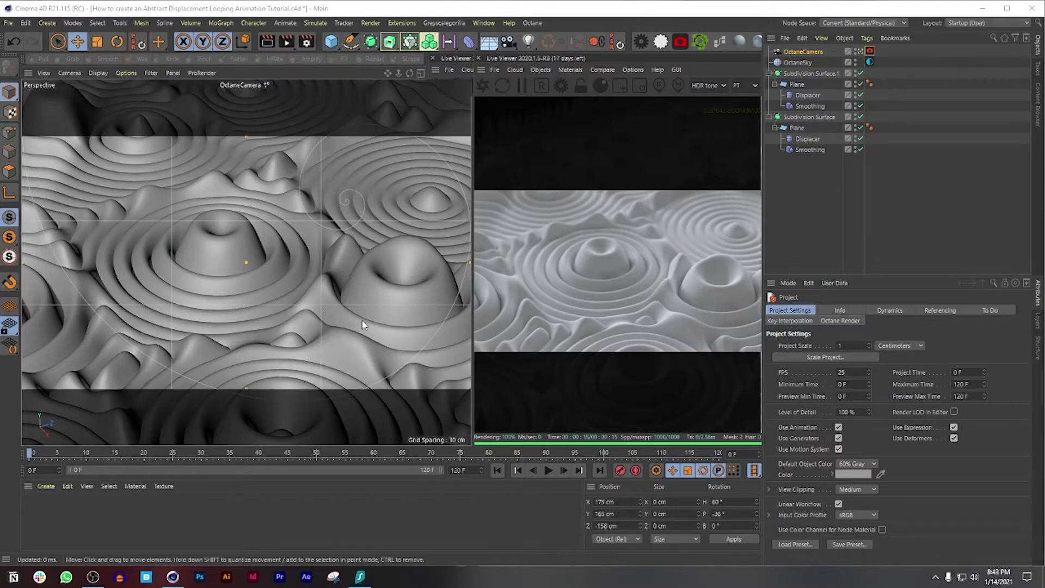
# Show the Noise Global Scale curve in the dope sheet, keyed at frames 0, 60, 120 and peaking at 600%
pyautogui.click(484, 23)
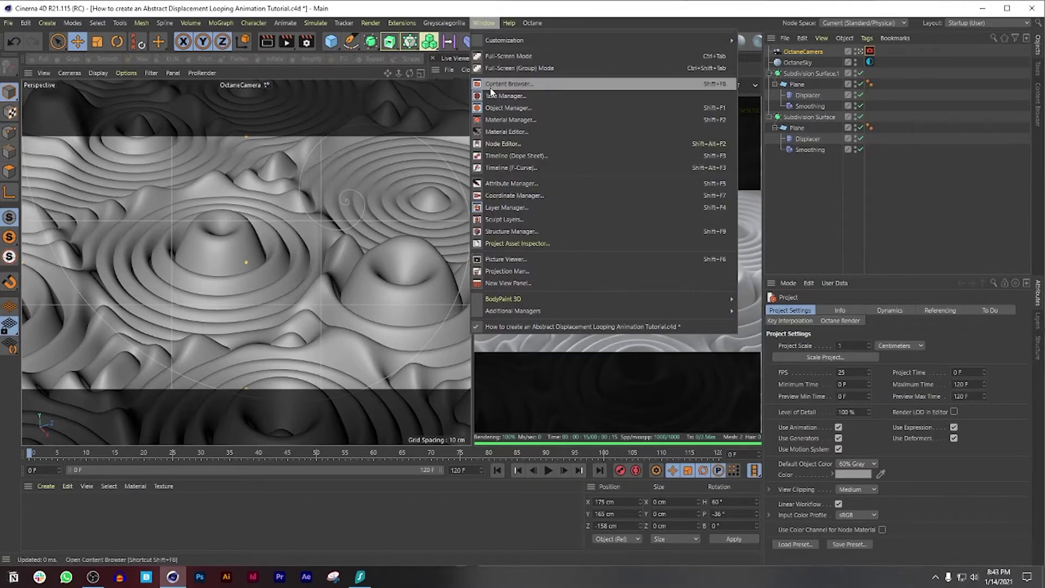
pyautogui.click(503, 157)
pyautogui.moveTo(645, 155); pyautogui.dragTo(359, 154)
pyautogui.moveTo(512, 270); pyautogui.dragTo(515, 230)
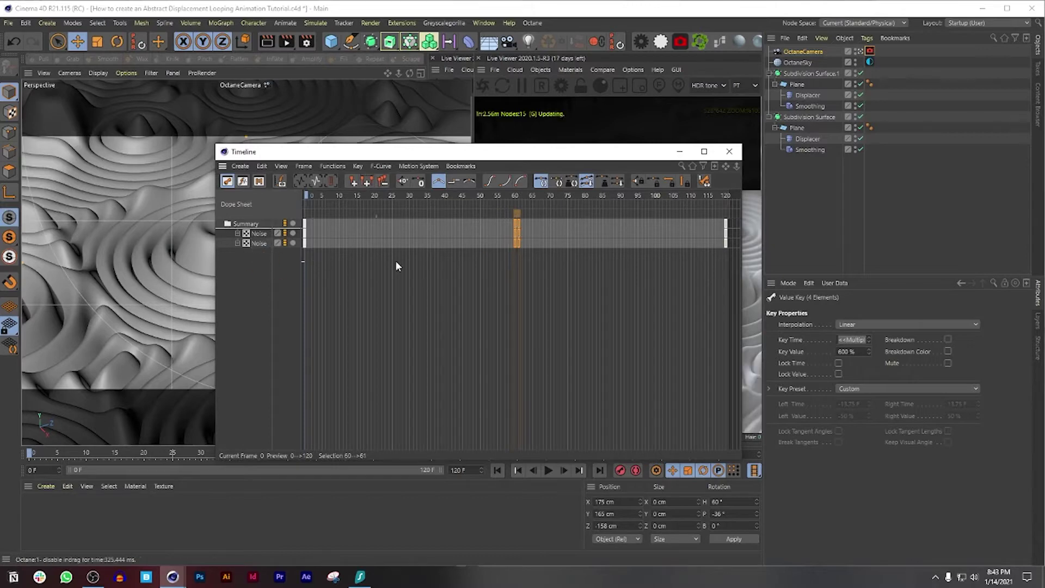
pyautogui.click(238, 233)
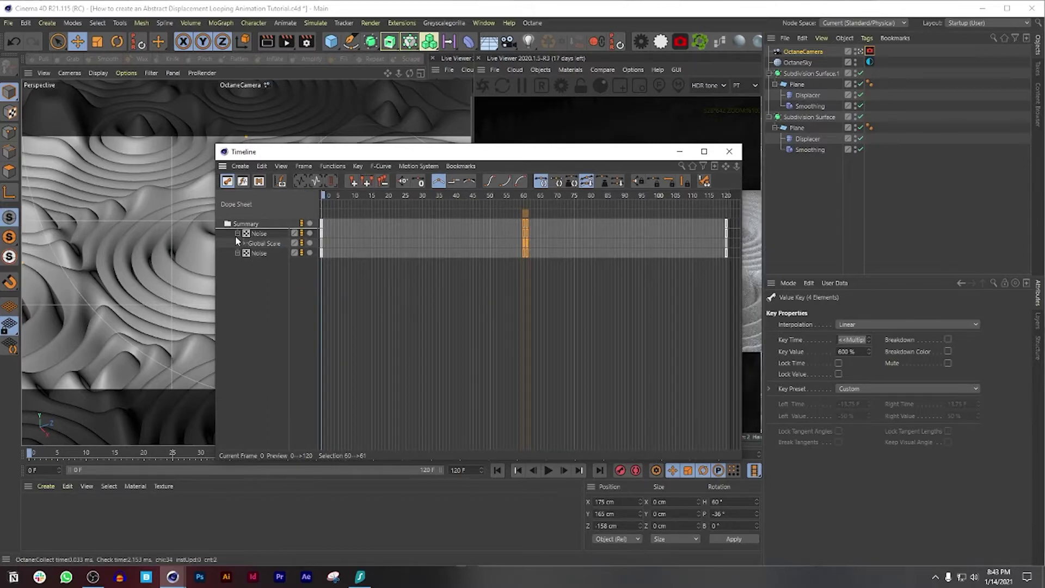
pyautogui.click(244, 246)
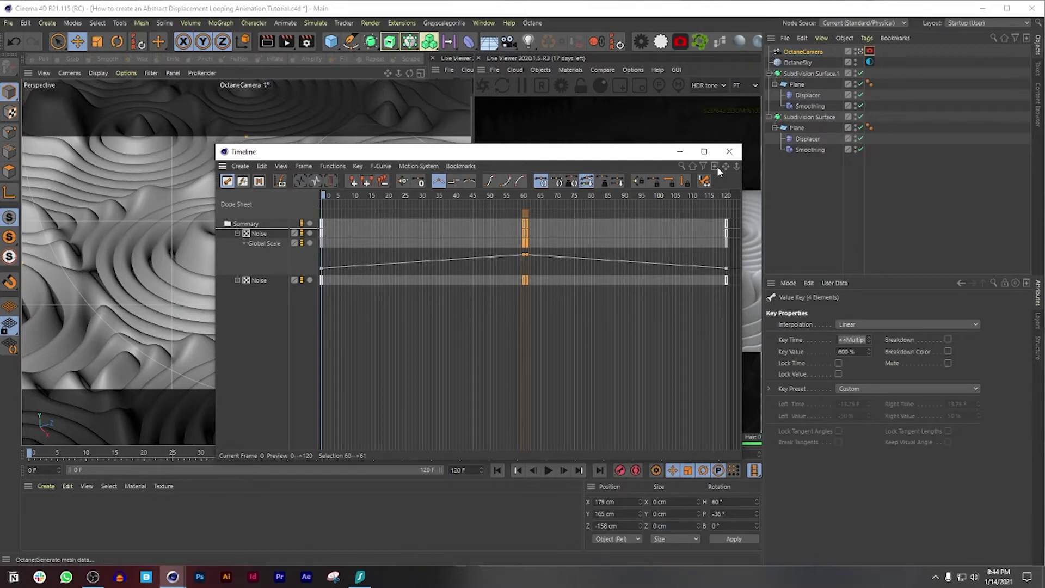
# Close the Timeline window and restart the Octane live render
pyautogui.click(728, 152)
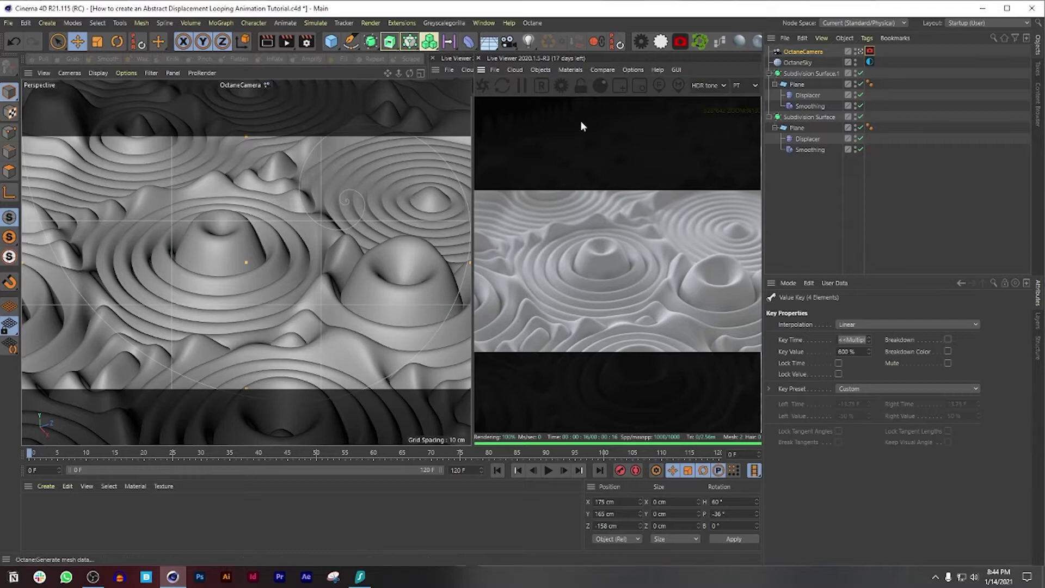
pyautogui.click(543, 85)
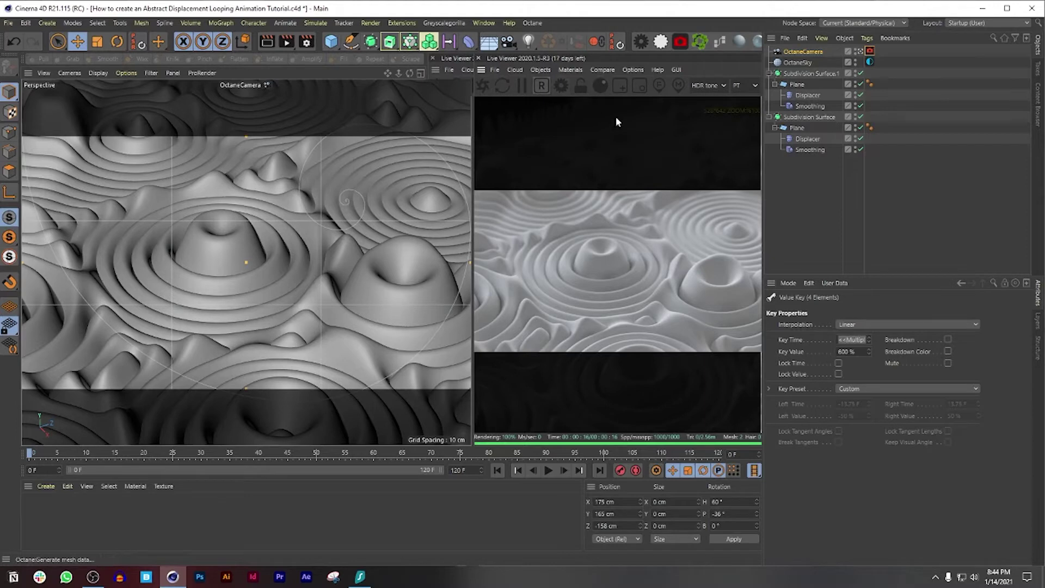
# Create an Octane Glossy material, OctGlossy1, and open it in the Node Editor
pyautogui.click(566, 70)
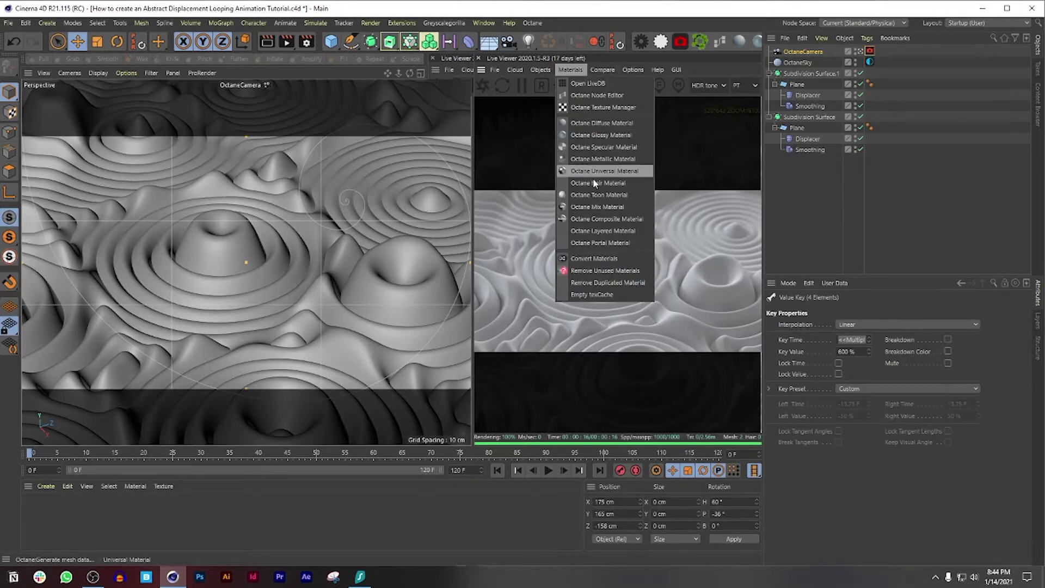
pyautogui.click(601, 135)
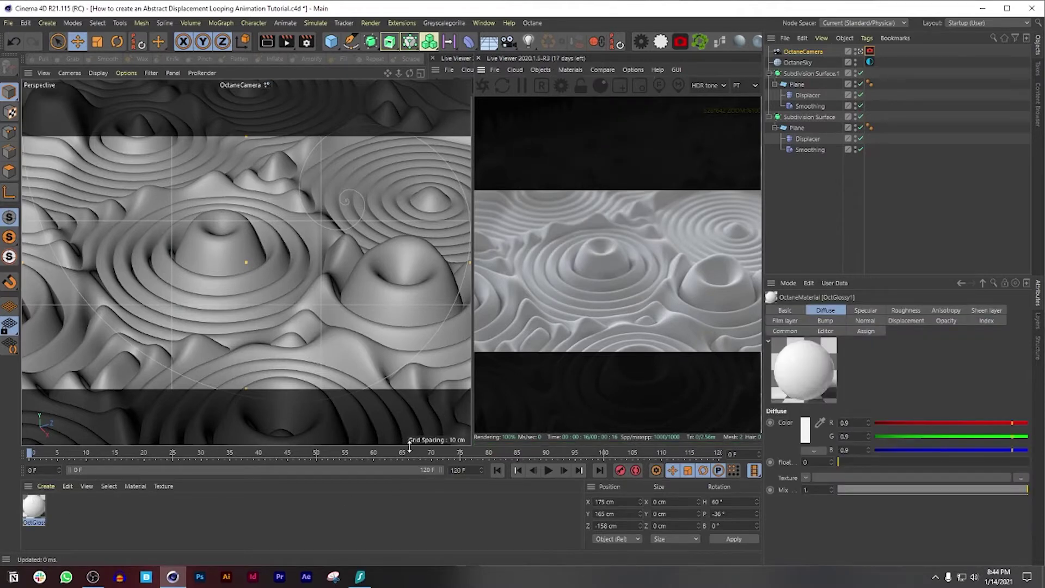
pyautogui.doubleClick(33, 507)
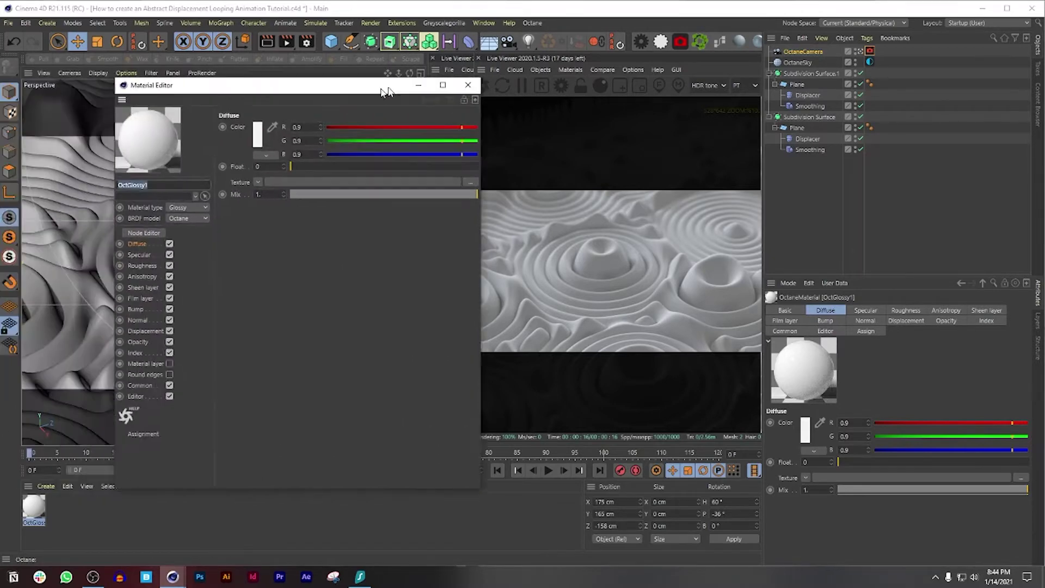
pyautogui.click(396, 224)
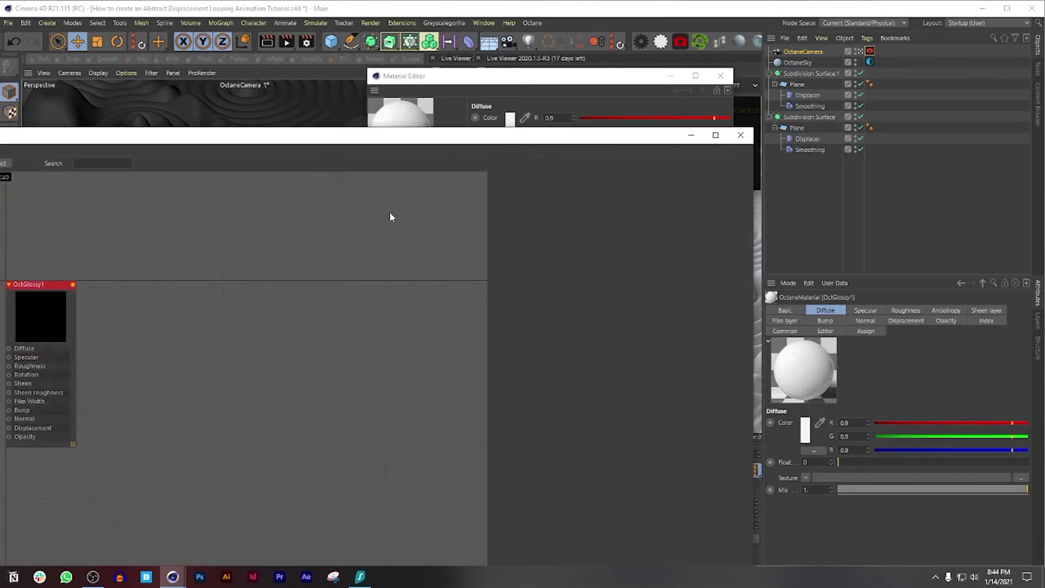
pyautogui.moveTo(373, 139); pyautogui.dragTo(509, 87)
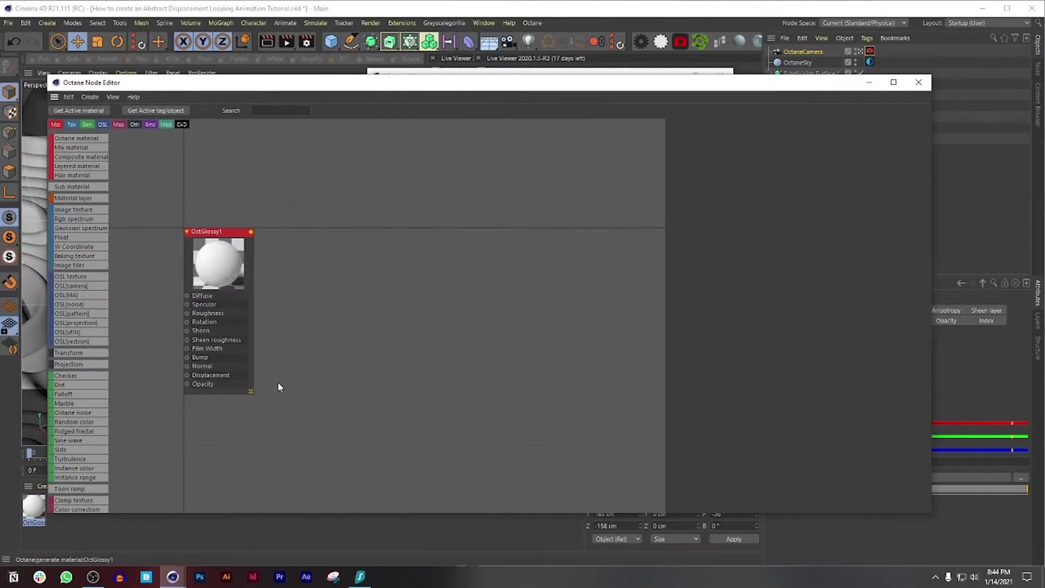
pyautogui.moveTo(188, 334); pyautogui.dragTo(485, 321)
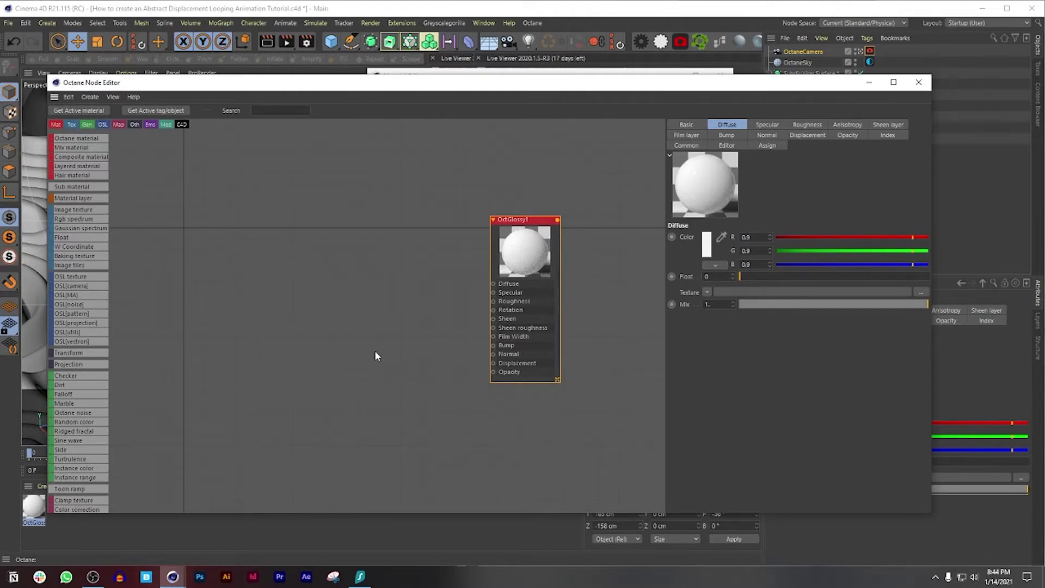
# Connect an Octane Gradient node to OctGlossy1's Diffuse input, then close the editors
pyautogui.click(272, 109)
pyautogui.write('octa')
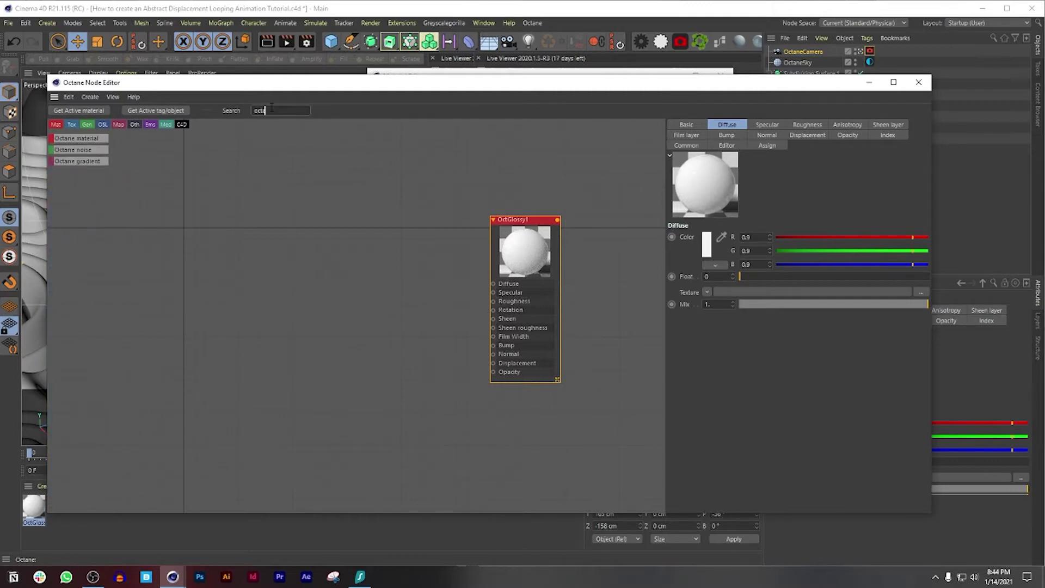
pyautogui.moveTo(82, 161); pyautogui.dragTo(495, 284)
pyautogui.moveTo(369, 283); pyautogui.dragTo(416, 304)
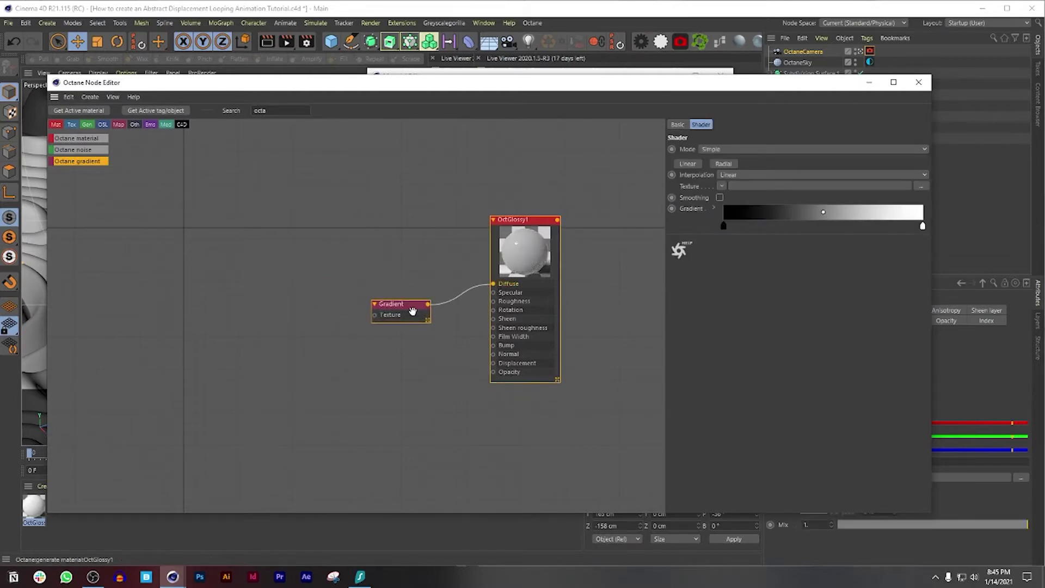
pyautogui.click(919, 83)
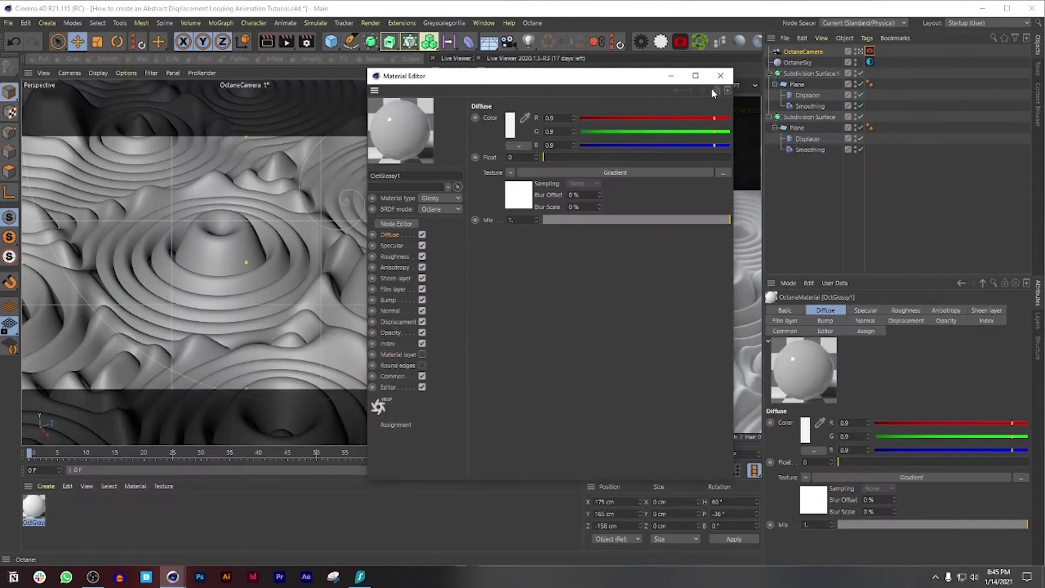
pyautogui.click(721, 74)
# Apply OctGlossy1 to both subdivision surfaces, renaming the upper one Subdivision Surface 2
pyautogui.moveTo(34, 506); pyautogui.dragTo(825, 117)
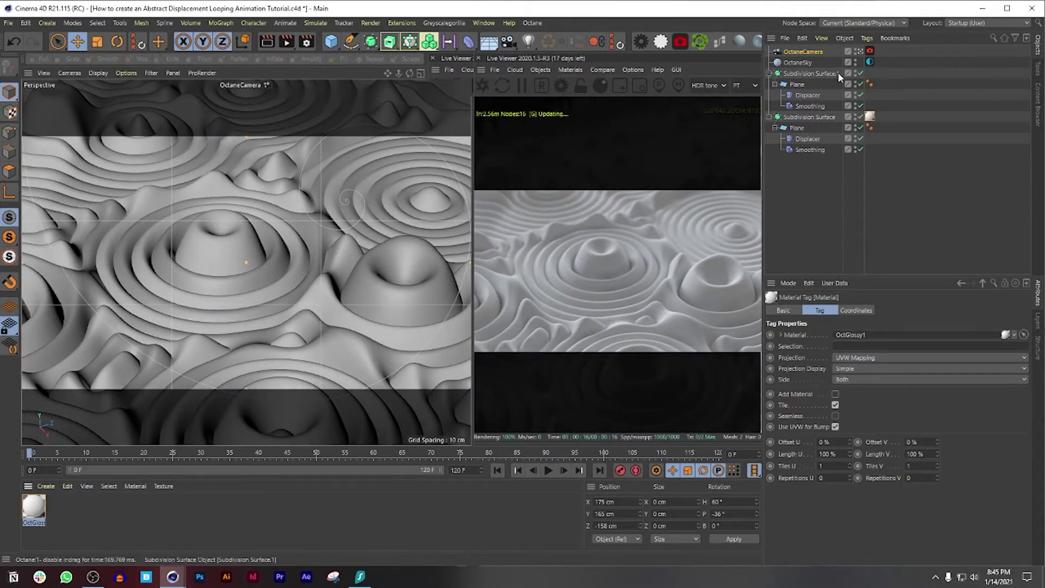
pyautogui.click(836, 73)
pyautogui.press('BackSpace')
pyautogui.press('BackSpace')
pyautogui.write('2')
pyautogui.press('Return')
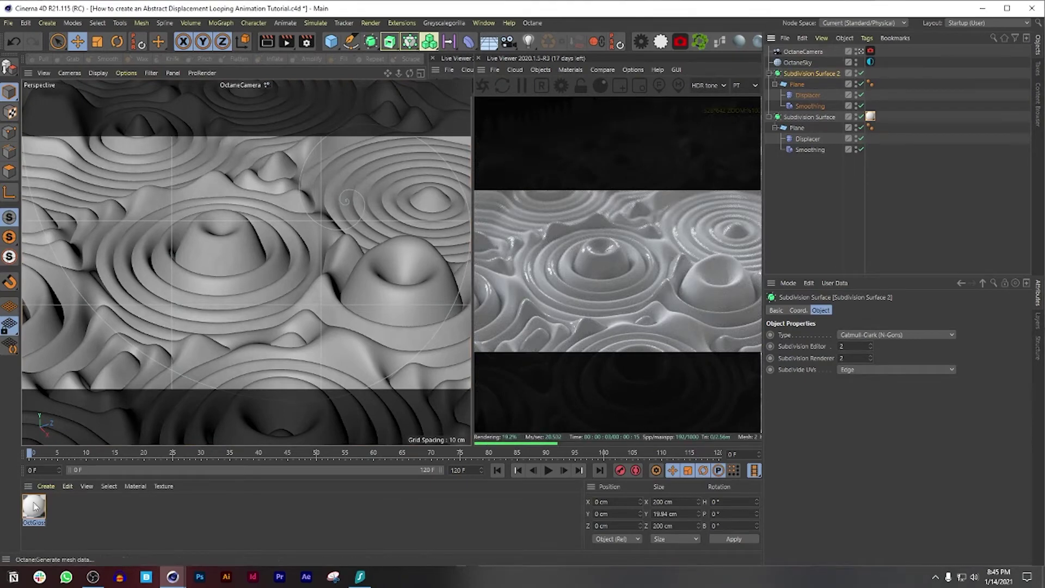
pyautogui.moveTo(34, 506); pyautogui.dragTo(836, 80)
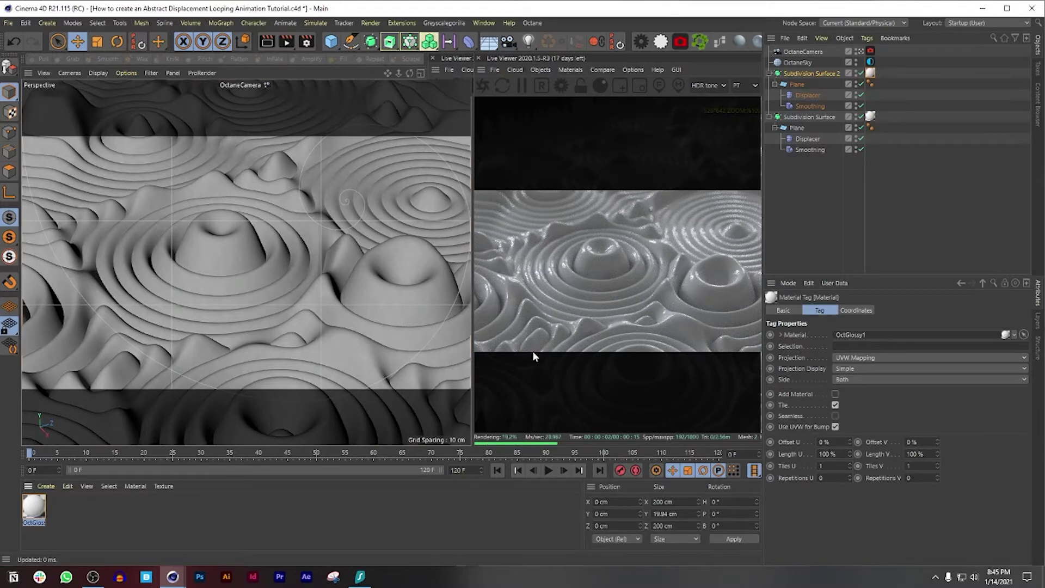
# Add an Image Texture node and connect it to OctGlossy1's Roughness input
pyautogui.doubleClick(34, 506)
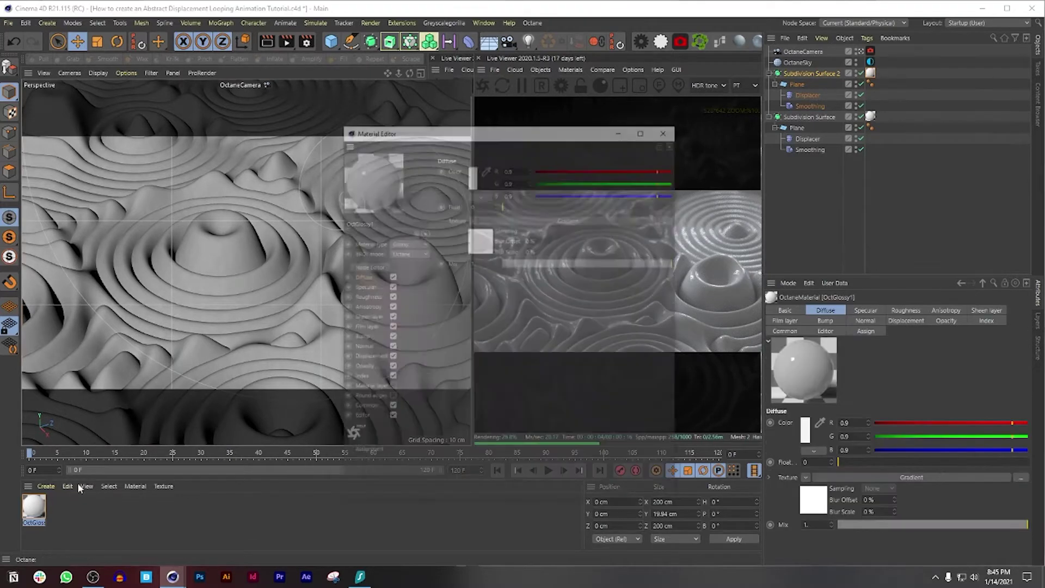
pyautogui.click(401, 204)
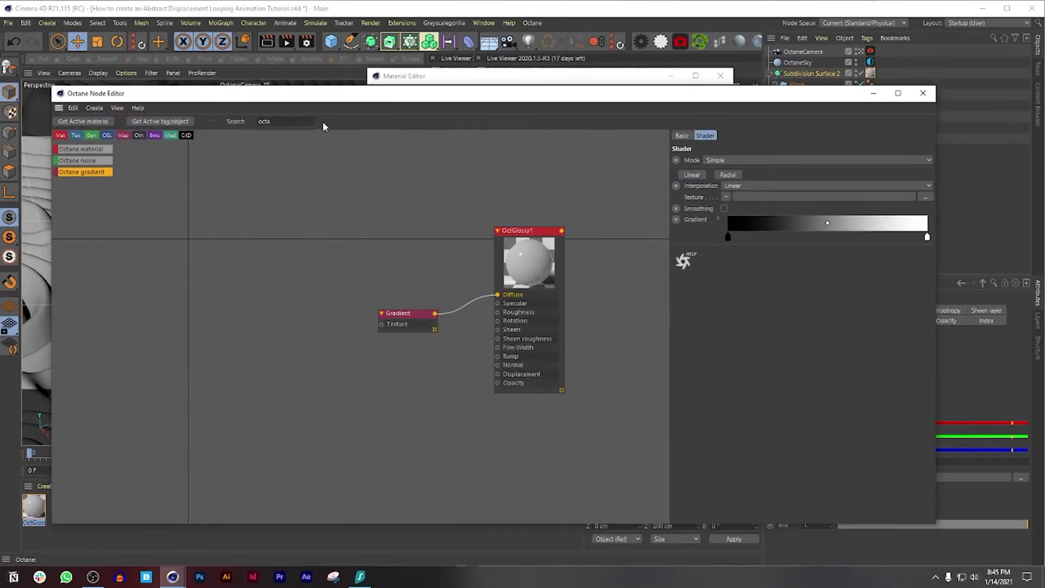
pyautogui.click(300, 122)
pyautogui.doubleClick(300, 122)
pyautogui.write('Image')
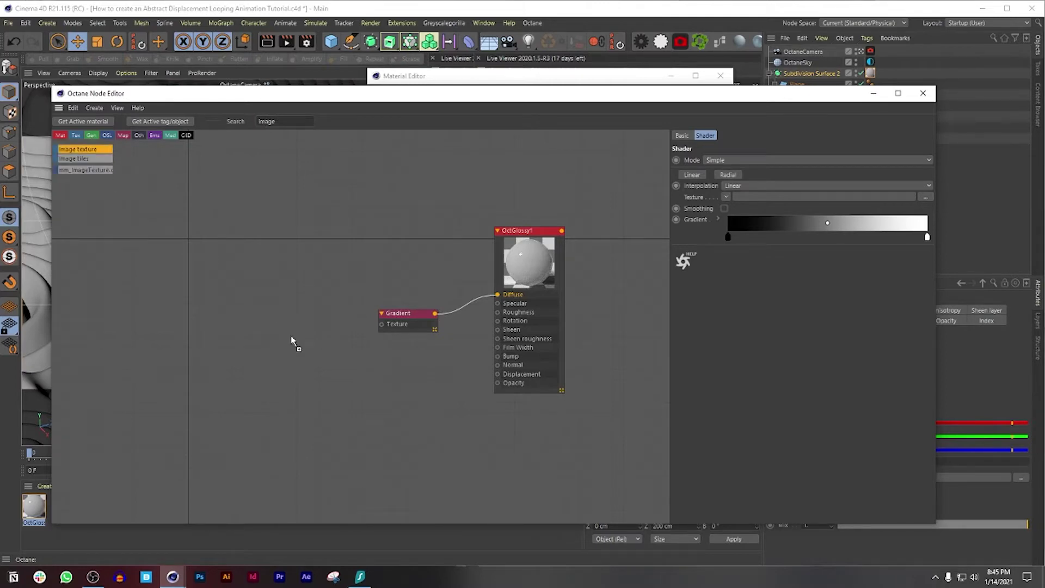
pyautogui.moveTo(293, 342); pyautogui.dragTo(498, 312)
pyautogui.moveTo(381, 405); pyautogui.dragTo(433, 372)
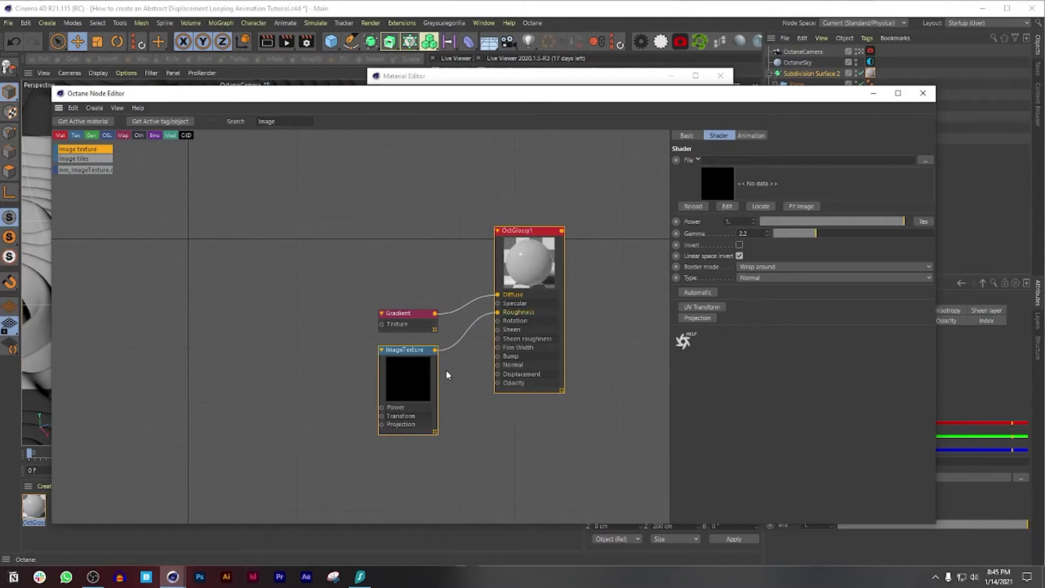
# Load Imperfections/Dirt.jpg as the Image Texture's file
pyautogui.click(925, 160)
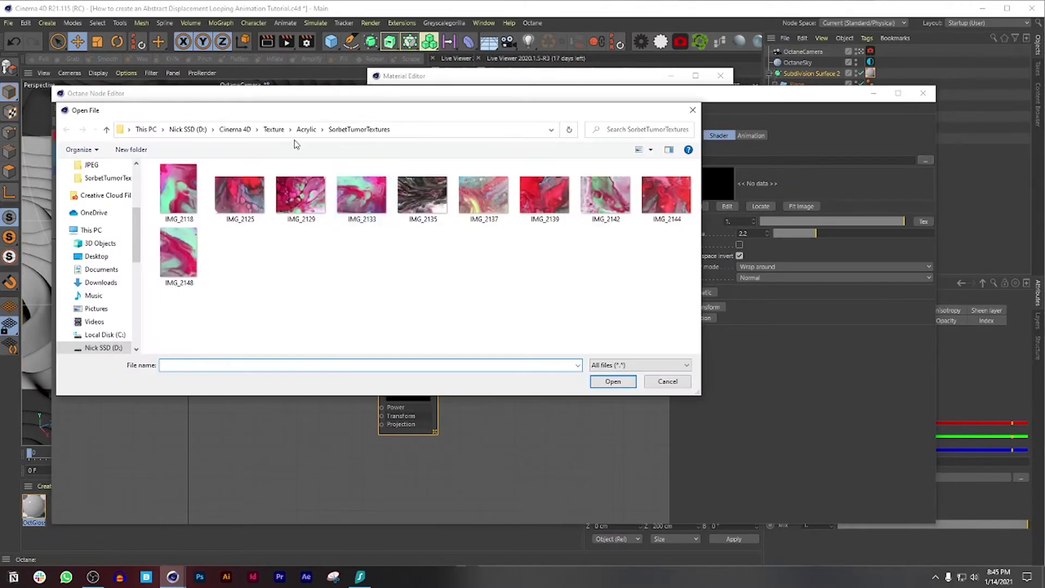
pyautogui.click(275, 135)
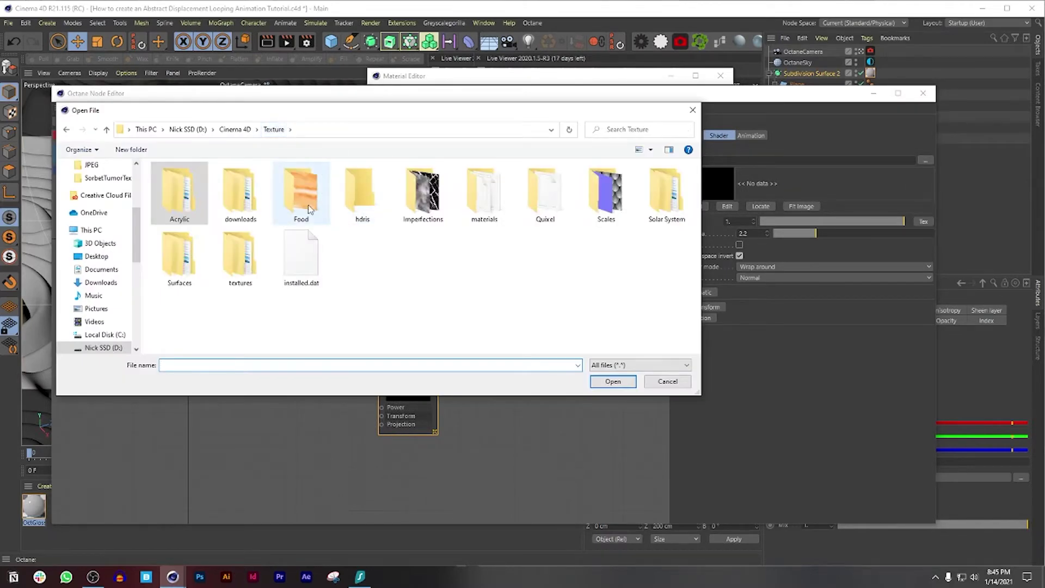
pyautogui.doubleClick(422, 204)
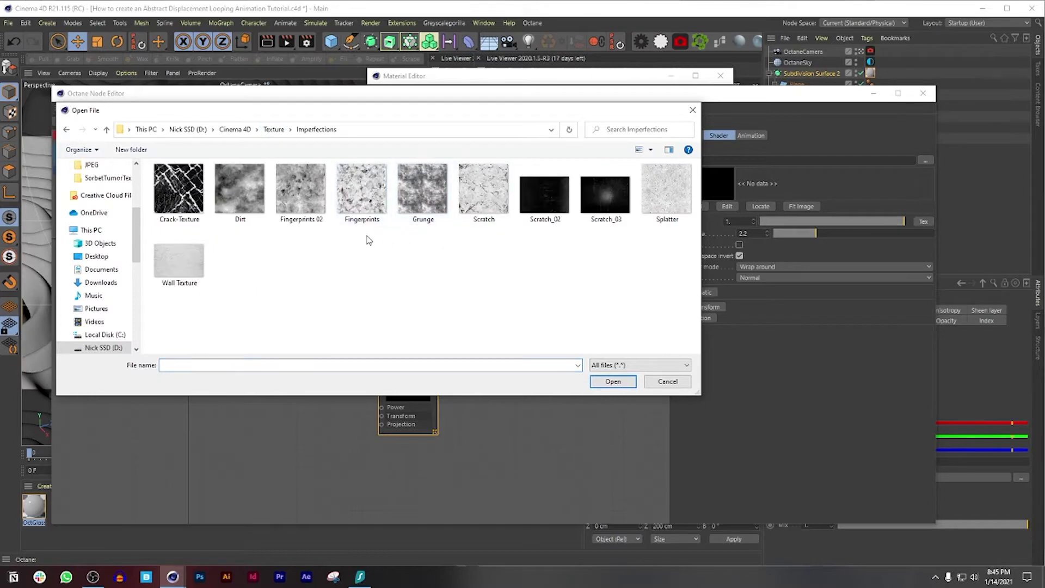
pyautogui.doubleClick(240, 194)
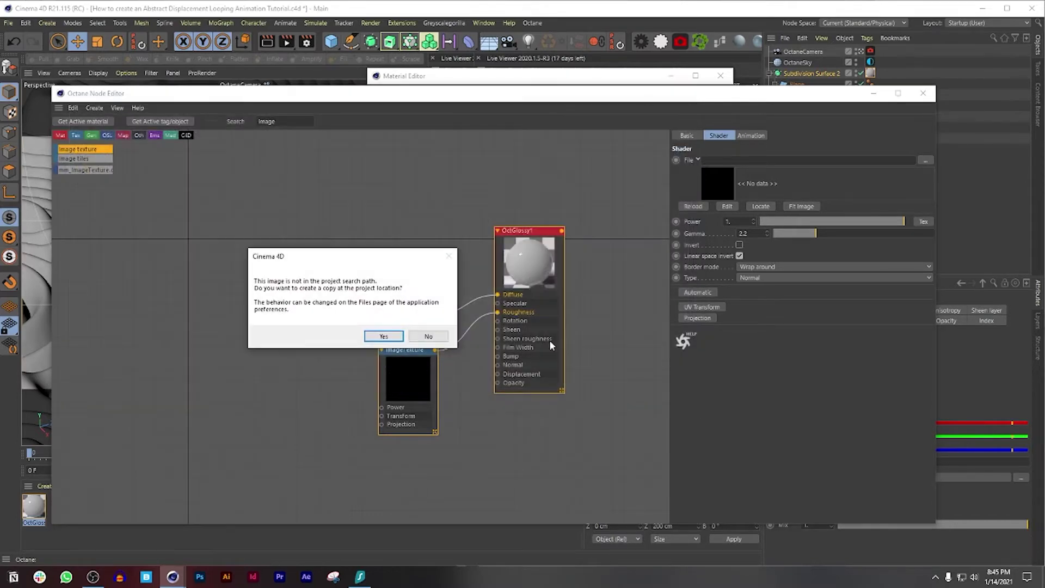
pyautogui.click(436, 336)
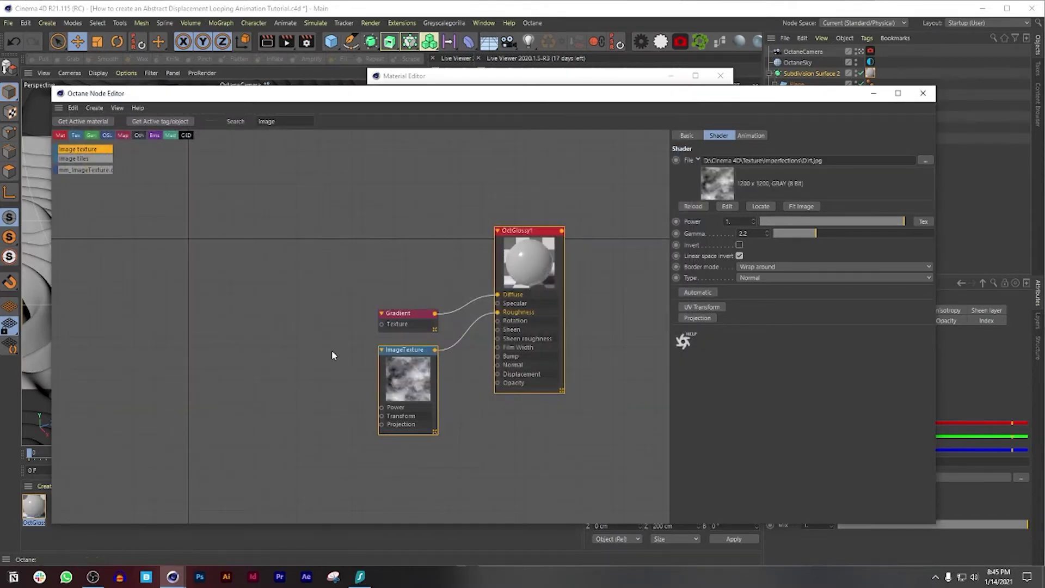
pyautogui.moveTo(398, 315); pyautogui.dragTo(440, 368)
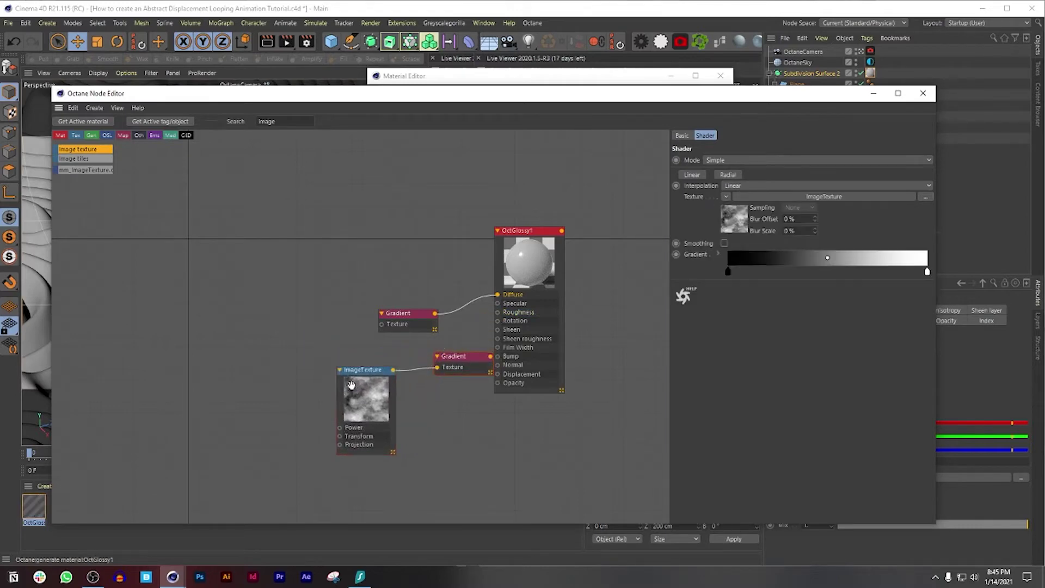
pyautogui.moveTo(346, 388); pyautogui.dragTo(343, 389)
pyautogui.moveTo(453, 356); pyautogui.dragTo(498, 314)
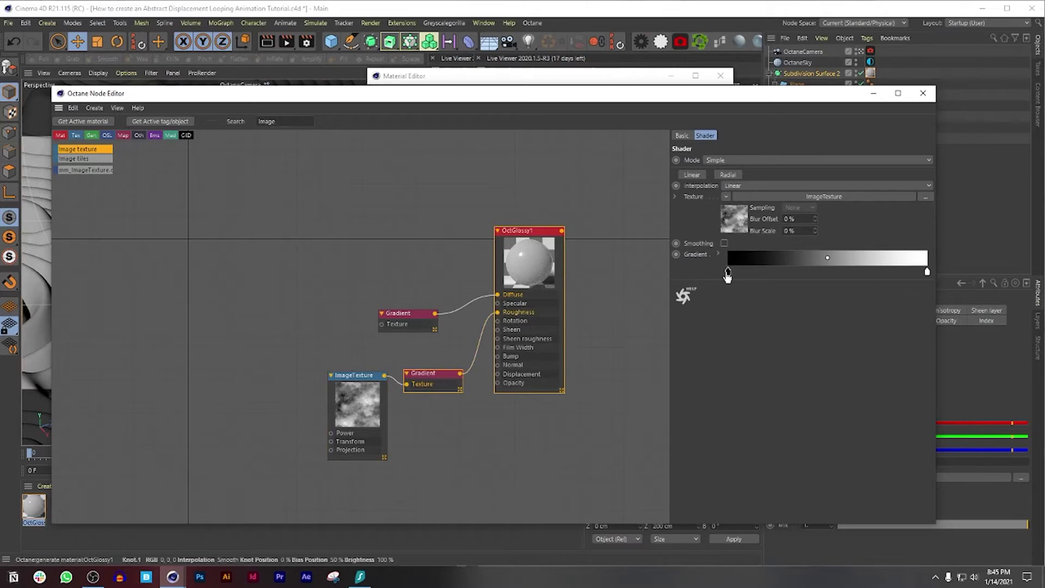
pyautogui.doubleClick(728, 272)
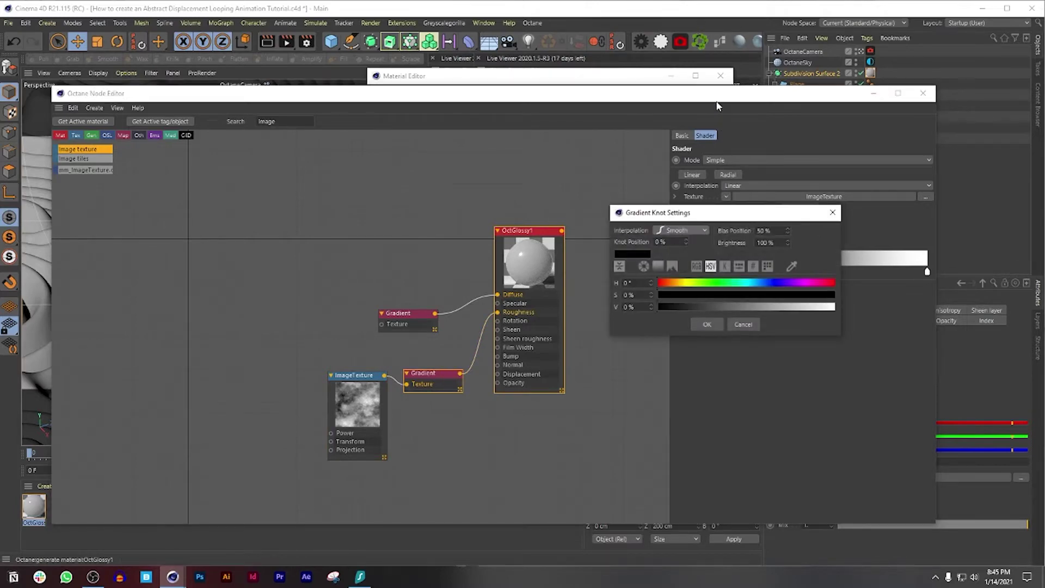
pyautogui.moveTo(710, 96); pyautogui.dragTo(681, 166)
pyautogui.click(706, 324)
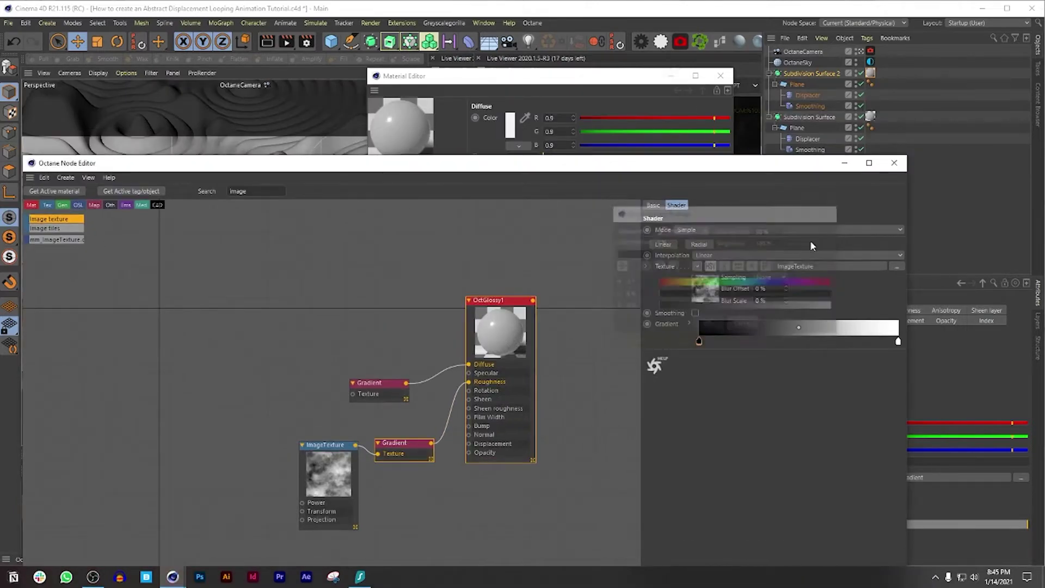
pyautogui.click(671, 76)
pyautogui.moveTo(683, 164); pyautogui.dragTo(692, 349)
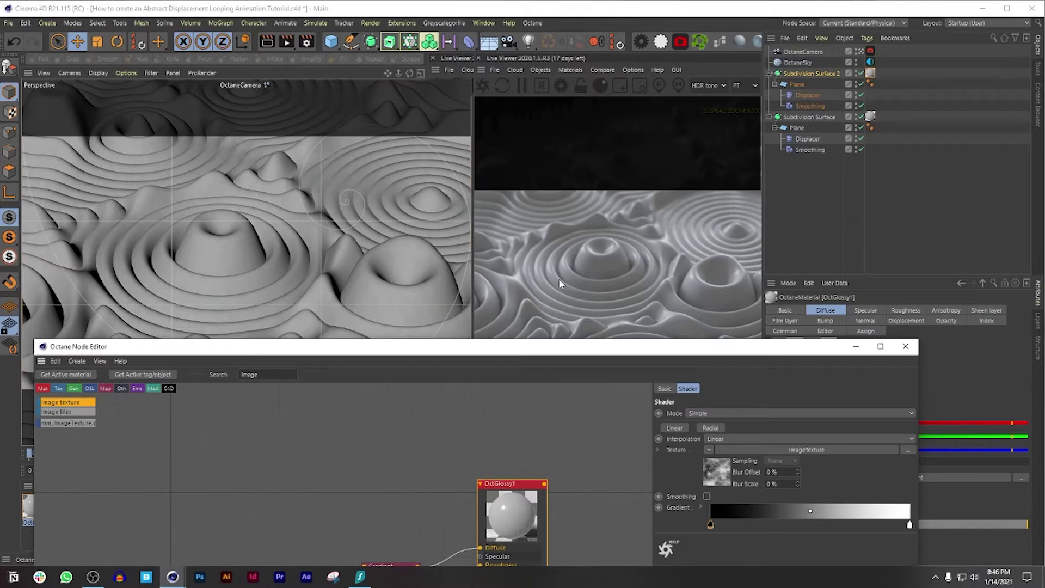
# Solo the Gradient, ImageTexture and finally the roughness Gradient nodes in the live render
pyautogui.moveTo(599, 348); pyautogui.dragTo(556, 213)
pyautogui.rightClick(453, 450)
pyautogui.click(484, 442)
pyautogui.rightClick(342, 420)
pyautogui.click(371, 435)
pyautogui.rightClick(383, 486)
pyautogui.click(414, 413)
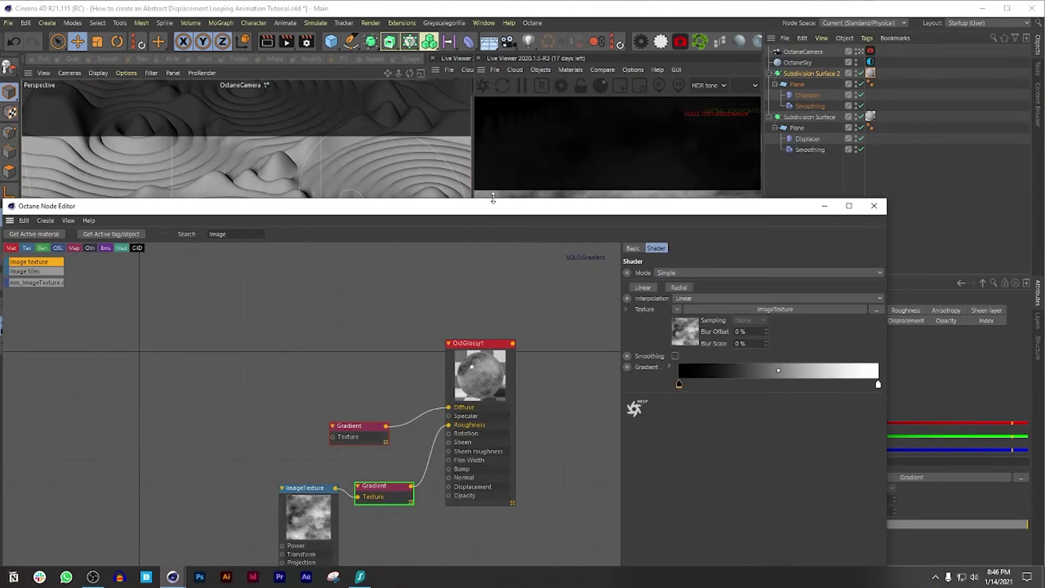
# Raise the roughness gradient's black knot to 25% brightness, then turn solo off
pyautogui.moveTo(516, 208); pyautogui.dragTo(495, 333)
pyautogui.doubleClick(658, 510)
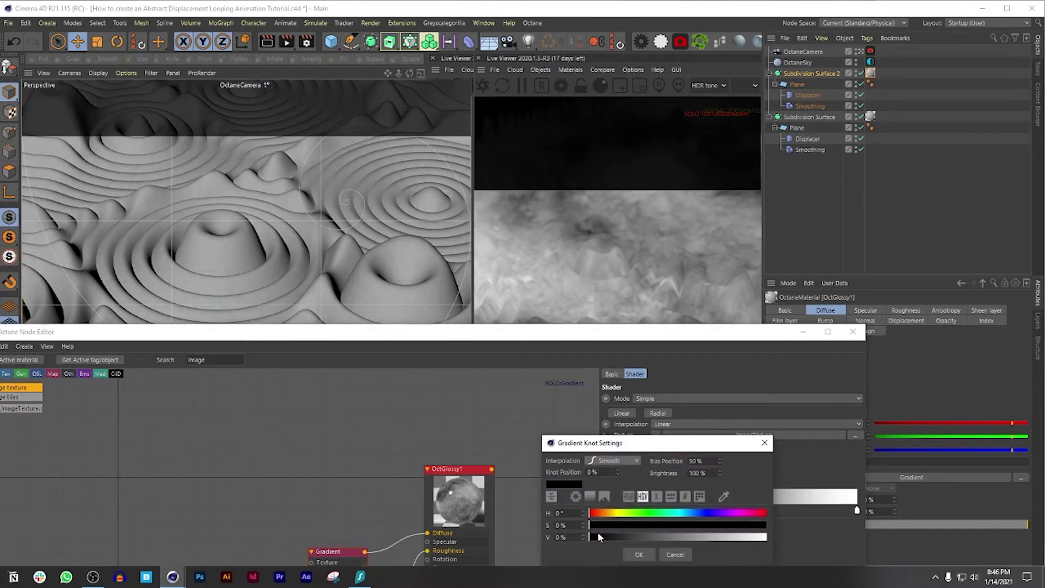
pyautogui.moveTo(601, 535); pyautogui.dragTo(618, 538)
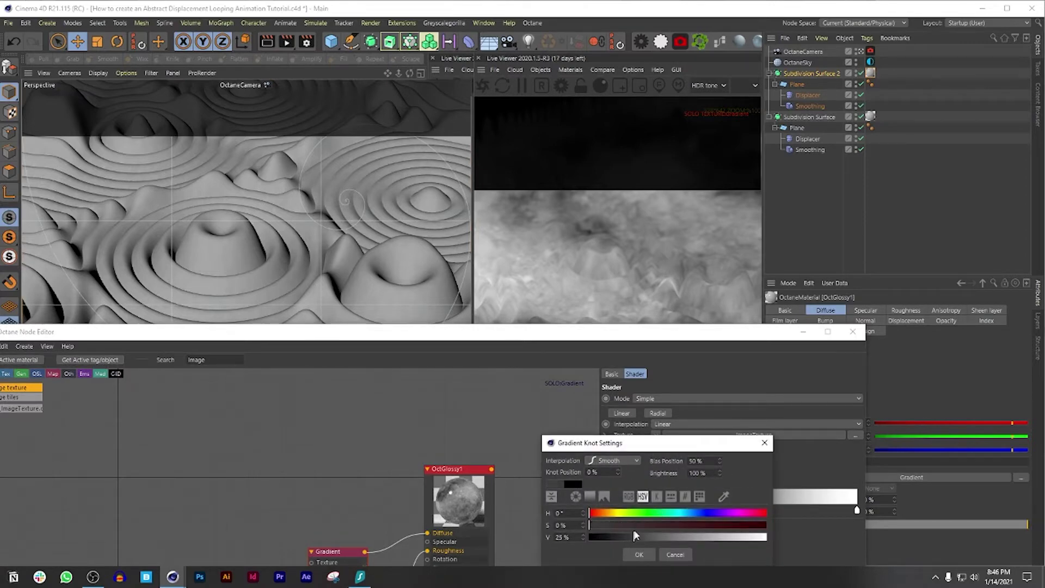
pyautogui.click(636, 553)
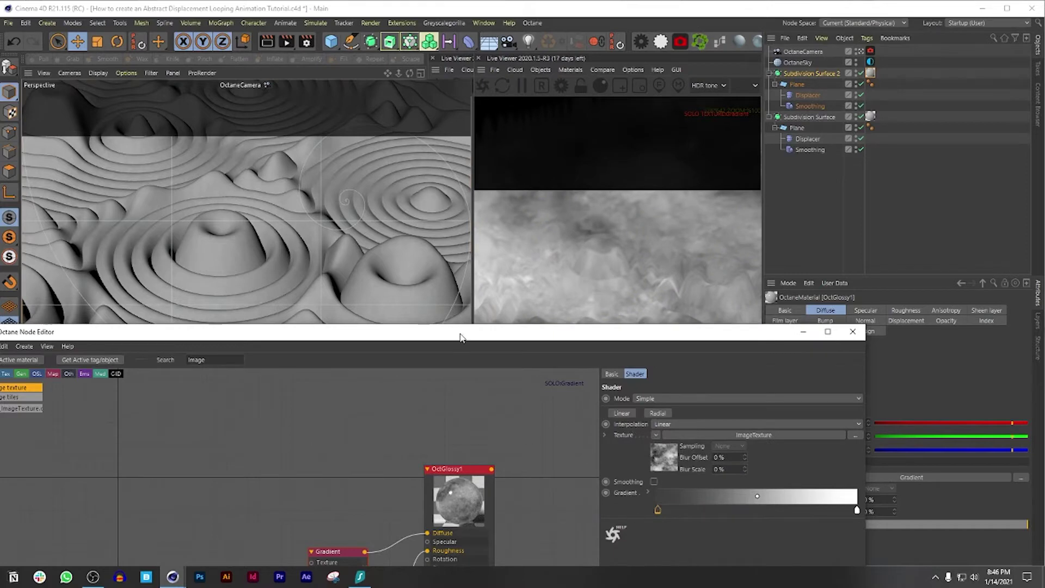
pyautogui.moveTo(460, 334); pyautogui.dragTo(460, 186)
pyautogui.rightClick(368, 465)
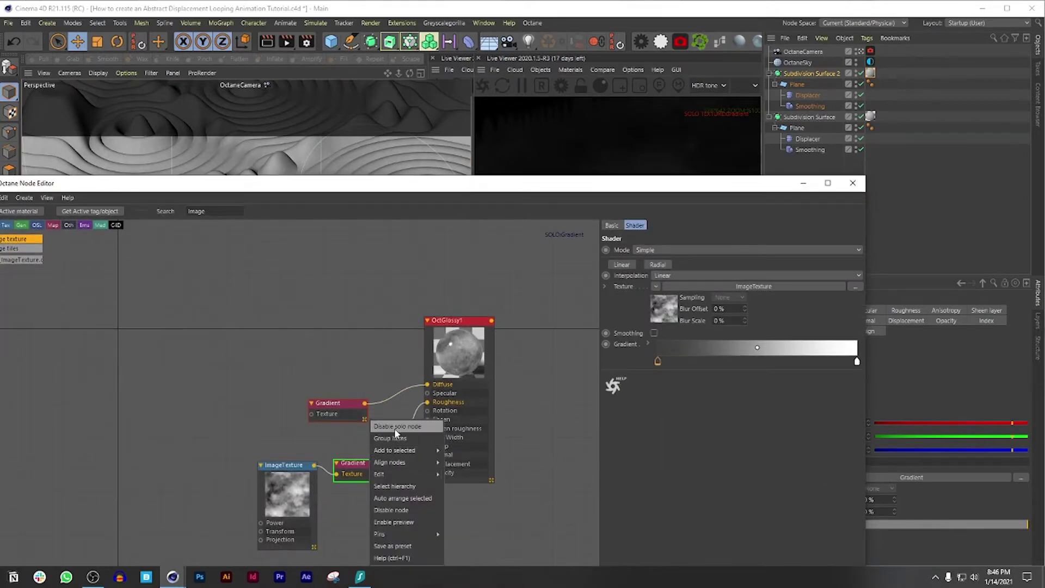
pyautogui.click(397, 428)
# Switch the live viewer to the PT kernel and reopen OctGlossy1's node graph
pyautogui.click(803, 183)
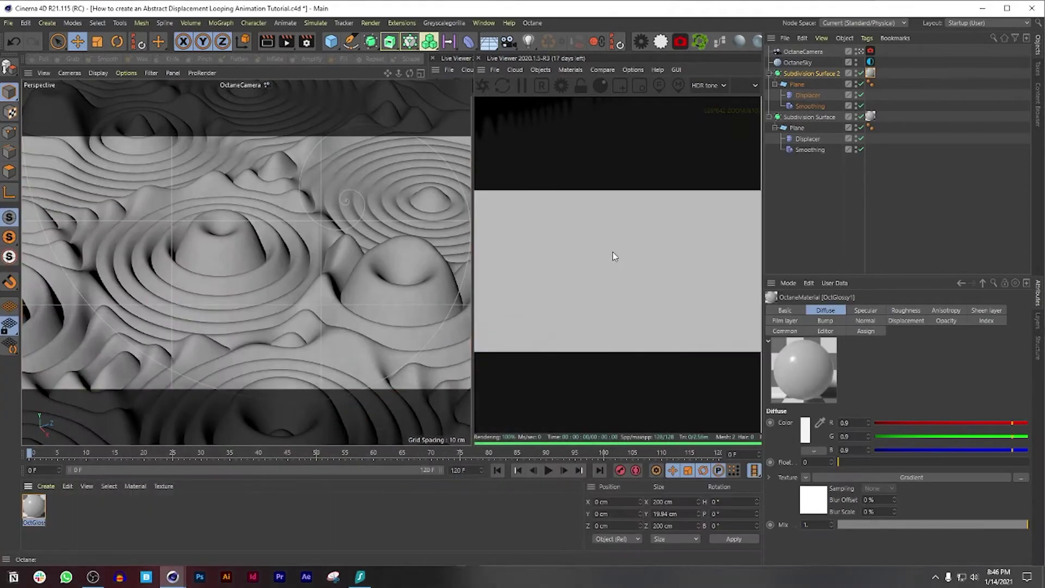
pyautogui.click(745, 85)
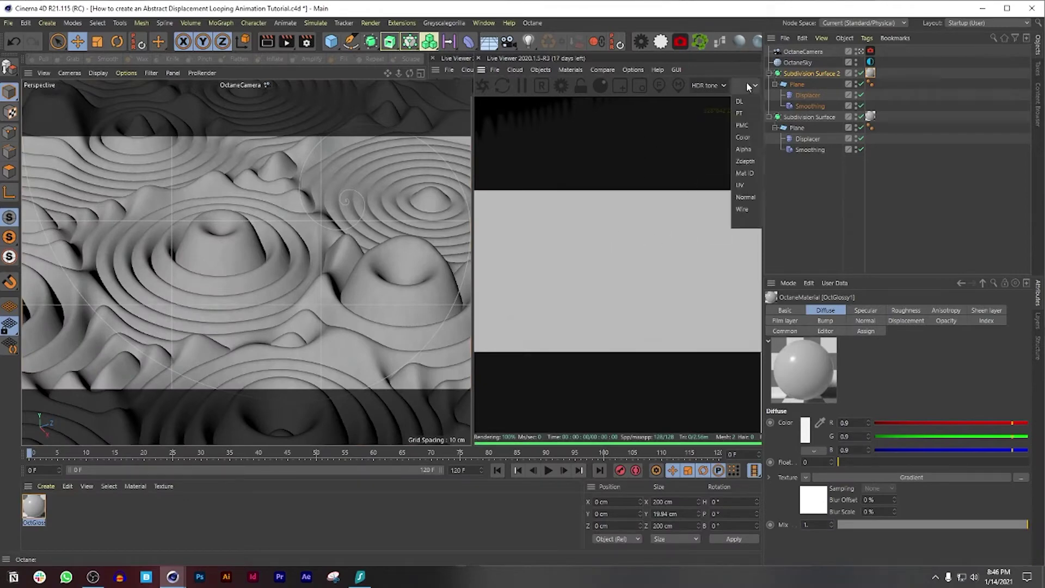
pyautogui.click(749, 113)
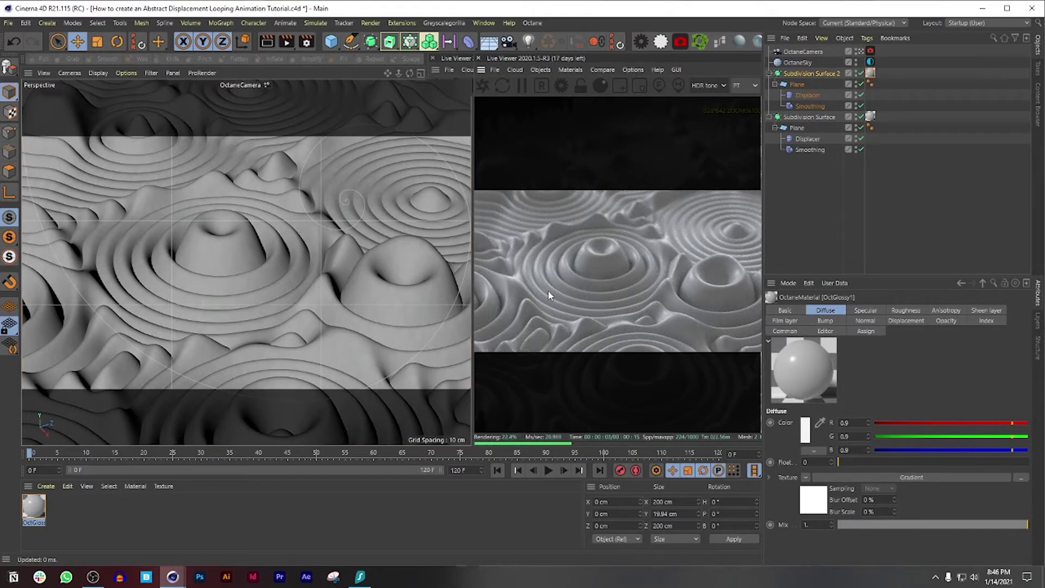
pyautogui.doubleClick(37, 514)
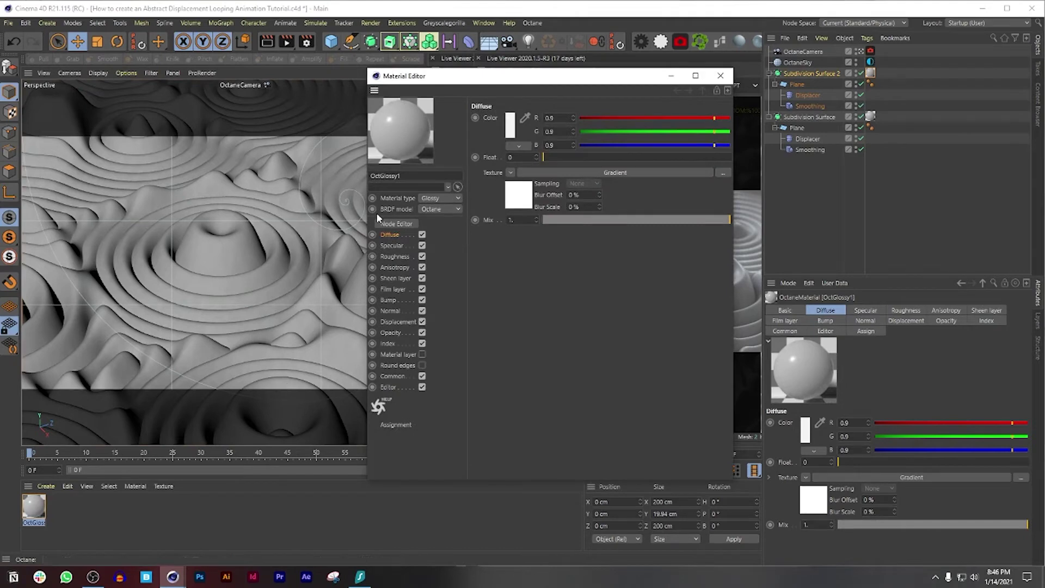
pyautogui.click(395, 224)
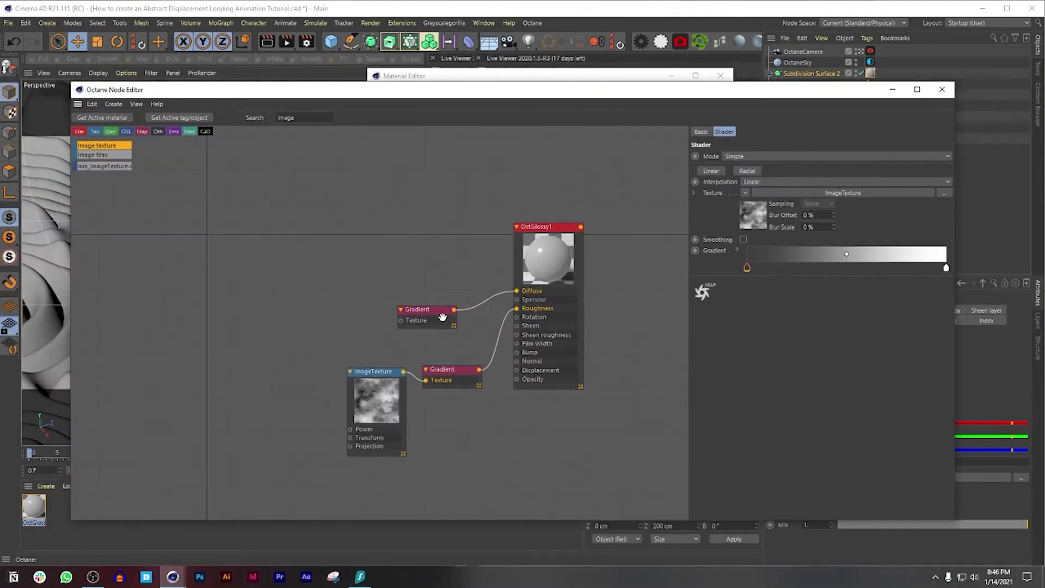
# Open the diffuse Gradient node's preset library and scroll through it toward Scheme 7
pyautogui.moveTo(436, 317); pyautogui.dragTo(436, 296)
pyautogui.click(436, 296)
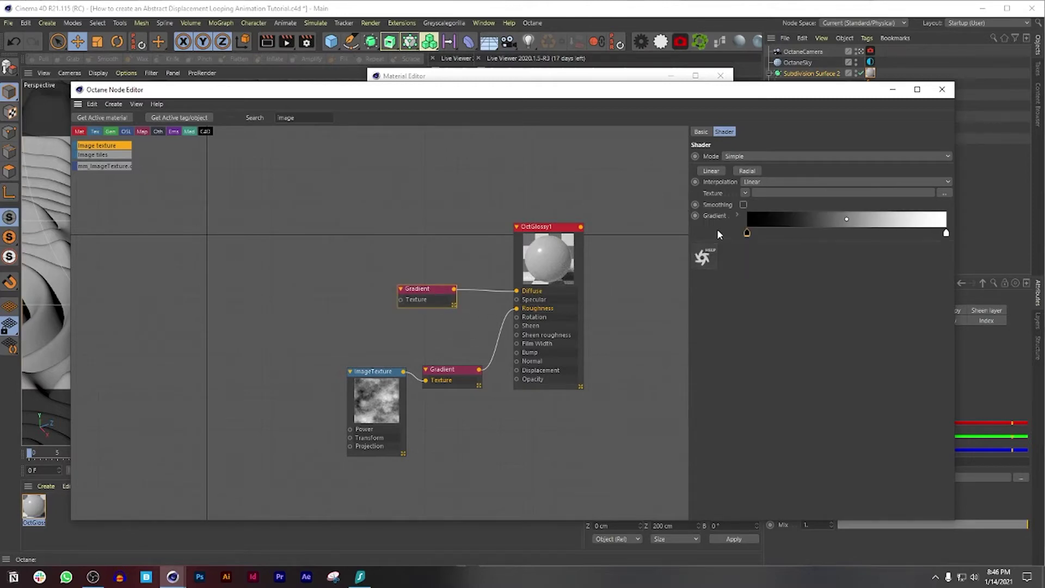
pyautogui.click(738, 216)
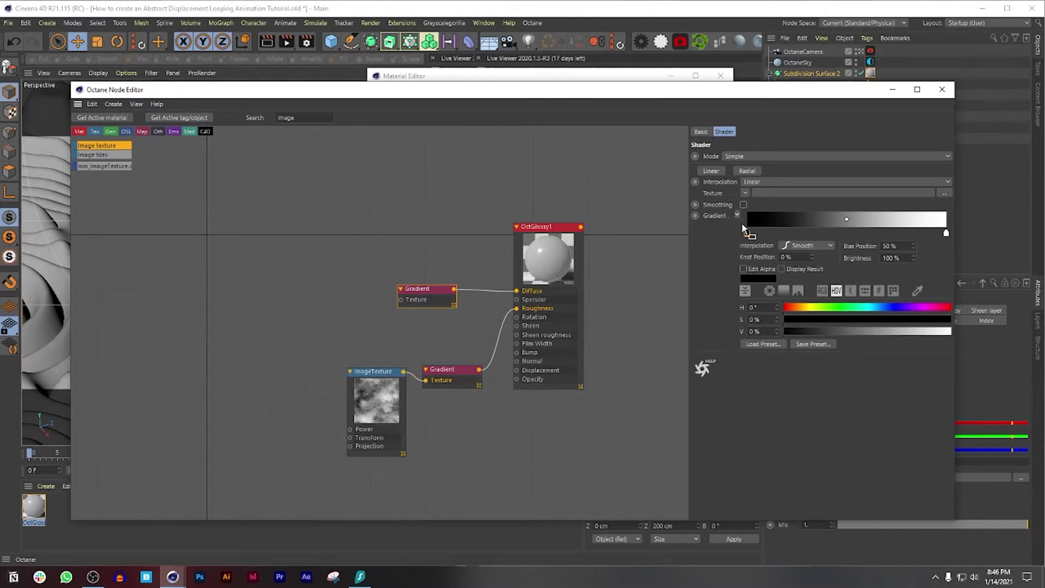
pyautogui.click(763, 344)
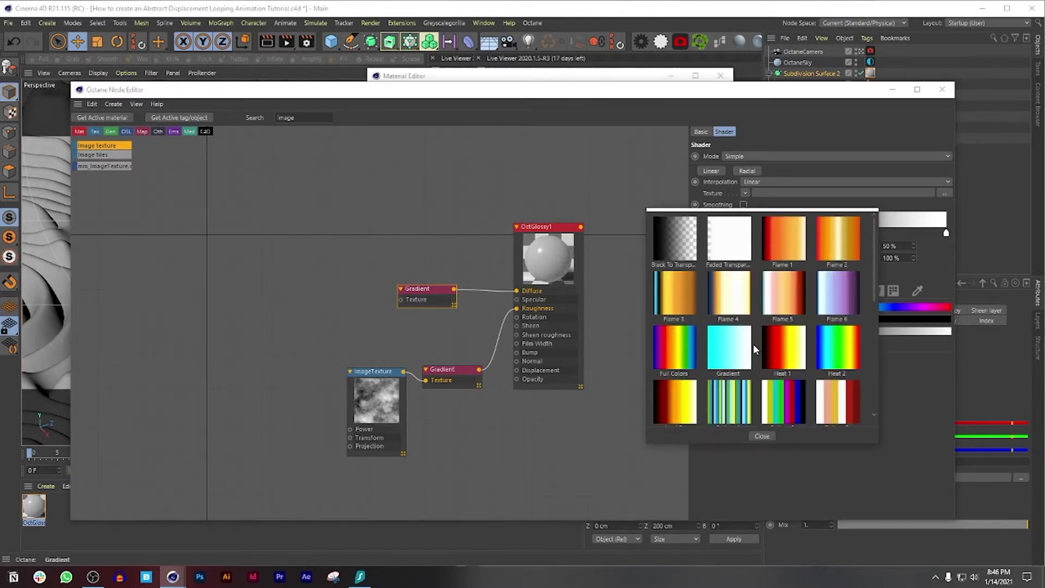
pyautogui.scroll(-3, 713, 322)
pyautogui.scroll(-2, 755, 329)
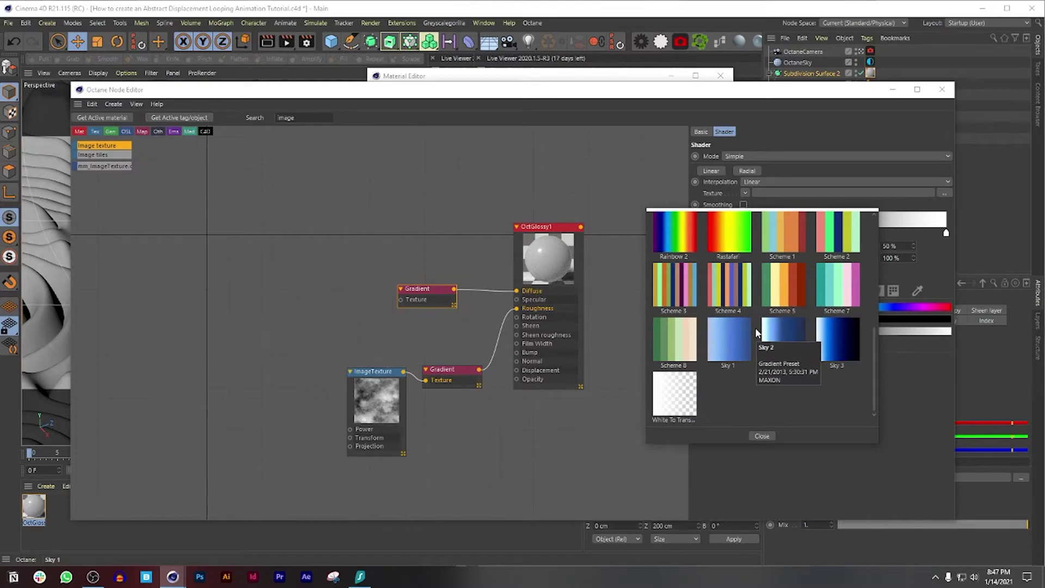
pyautogui.scroll(4, 755, 335)
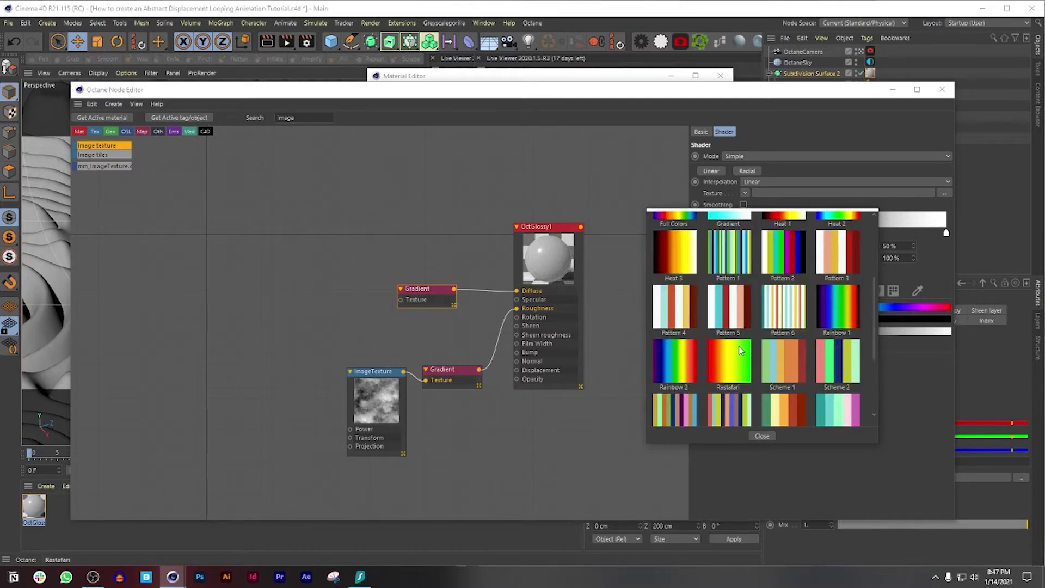
pyautogui.scroll(-2, 735, 338)
pyautogui.scroll(-2, 741, 337)
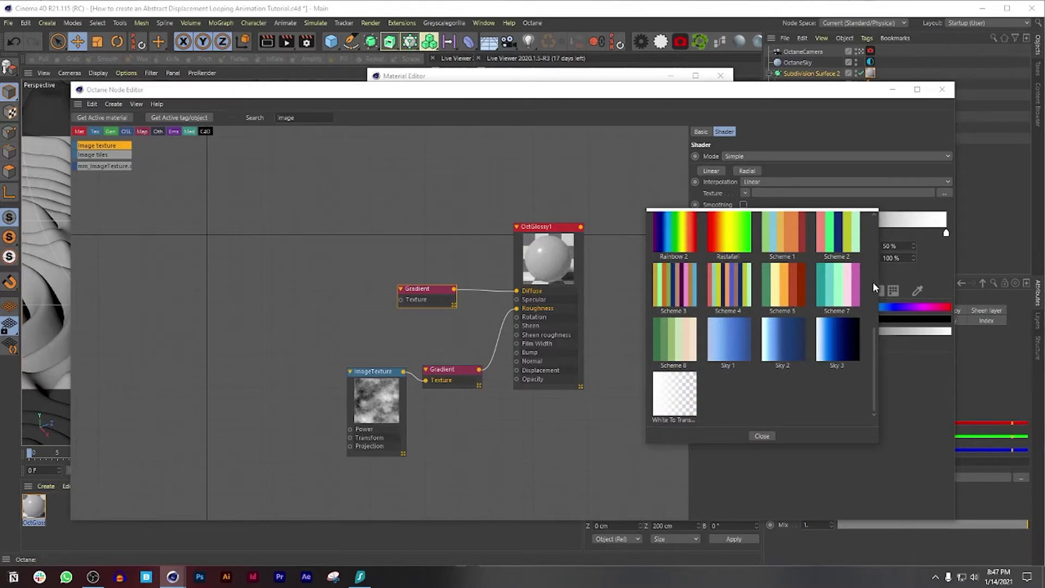
pyautogui.click(841, 298)
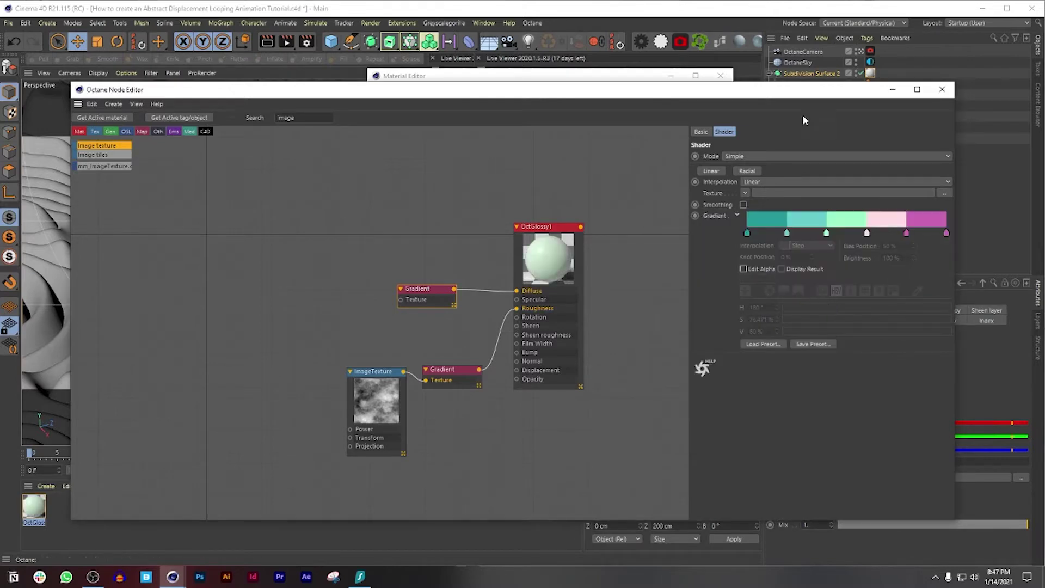
pyautogui.click(673, 79)
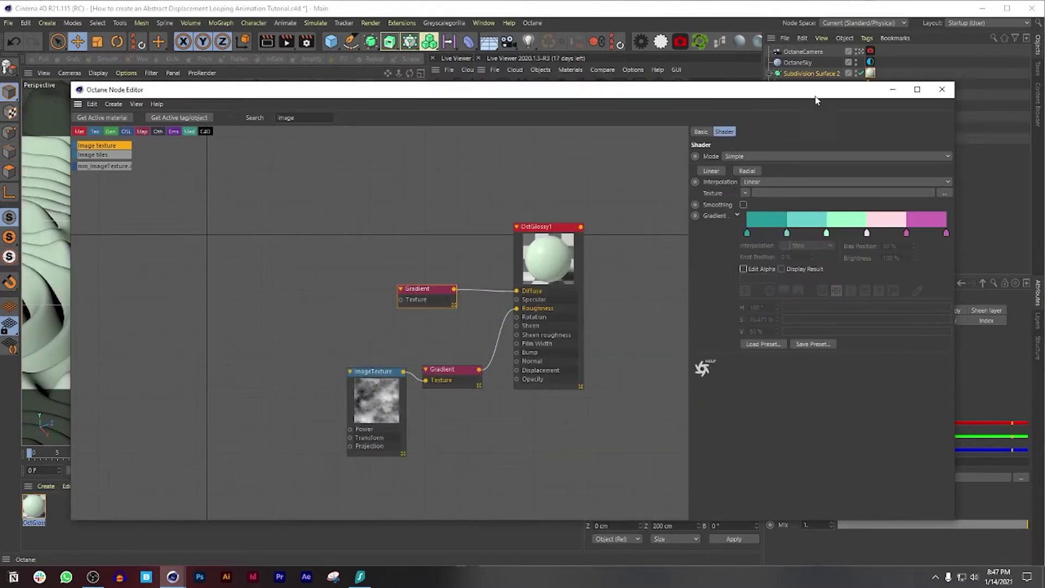
pyautogui.moveTo(811, 94); pyautogui.dragTo(796, 390)
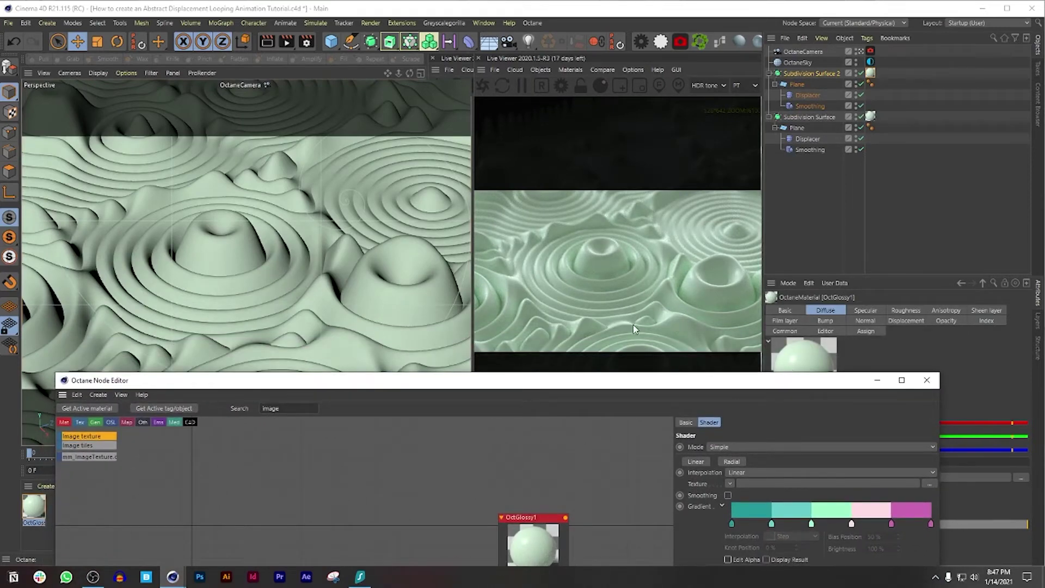
pyautogui.moveTo(611, 379); pyautogui.dragTo(663, 150)
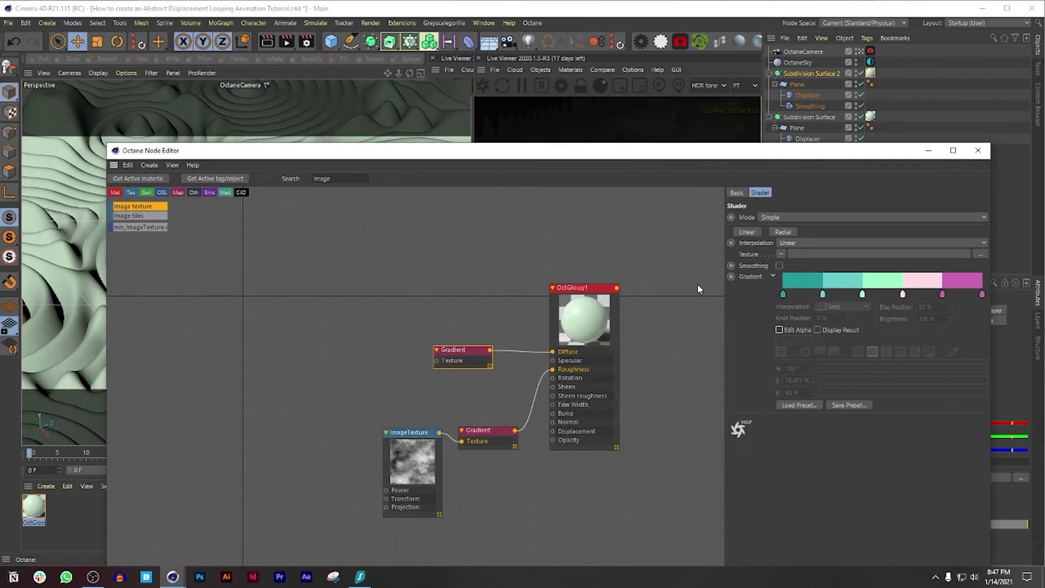
# Drive the diffuse gradient with a SineWave texture, placing the Transform node below it
pyautogui.click(747, 233)
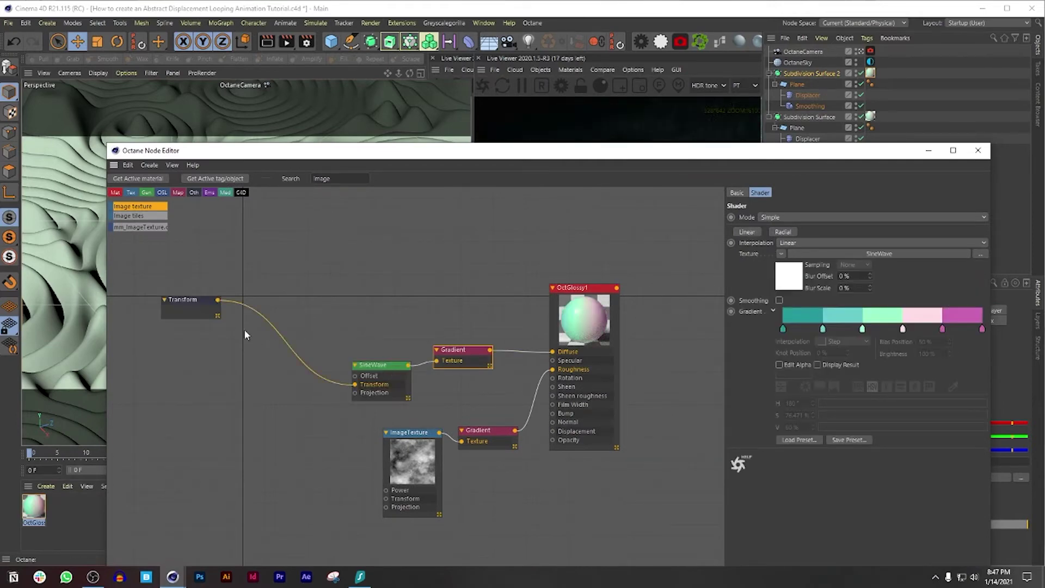
pyautogui.moveTo(181, 311); pyautogui.dragTo(299, 425)
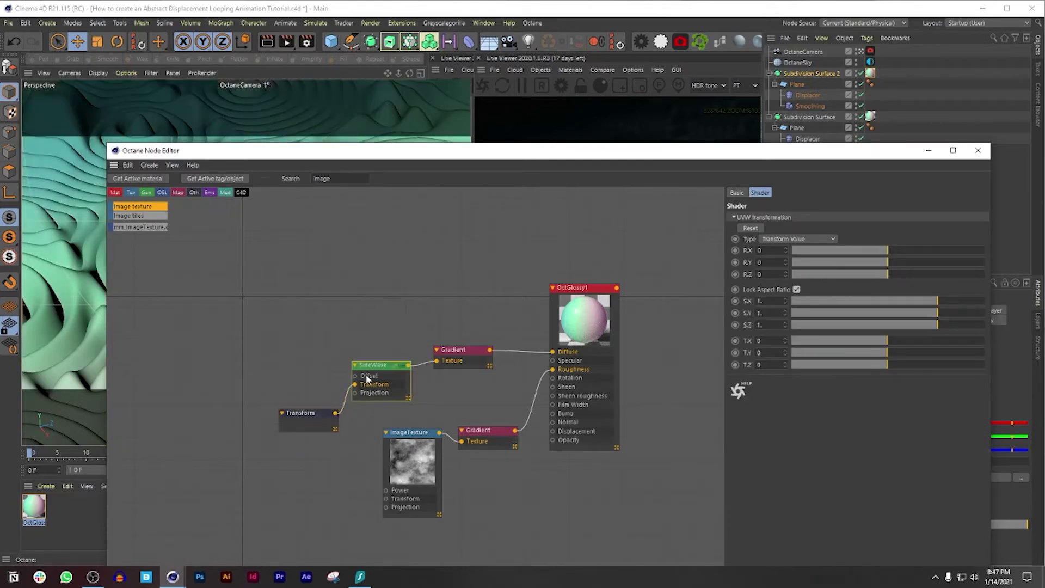
pyautogui.click(365, 375)
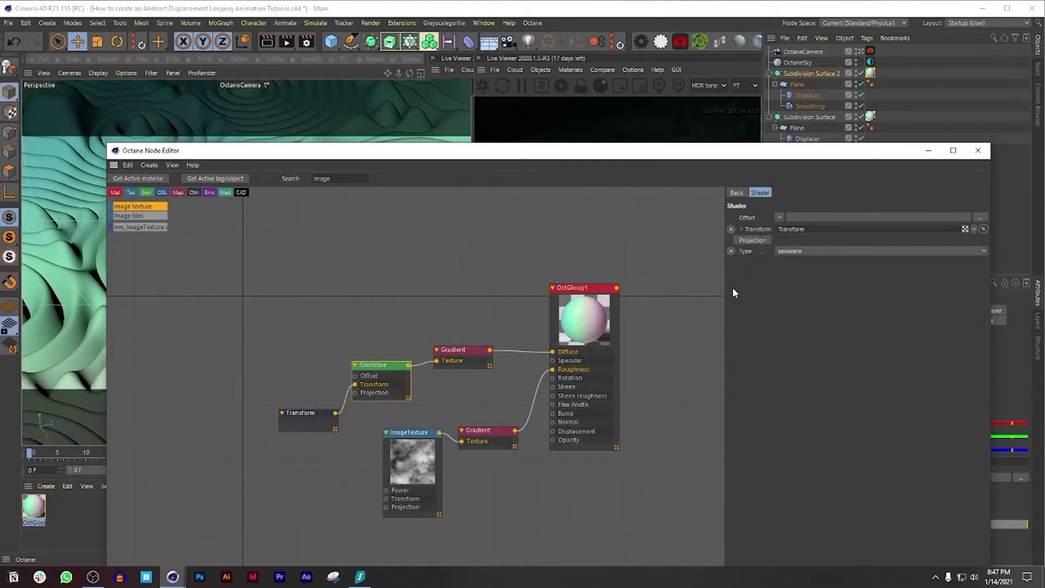
pyautogui.moveTo(604, 155); pyautogui.dragTo(574, 262)
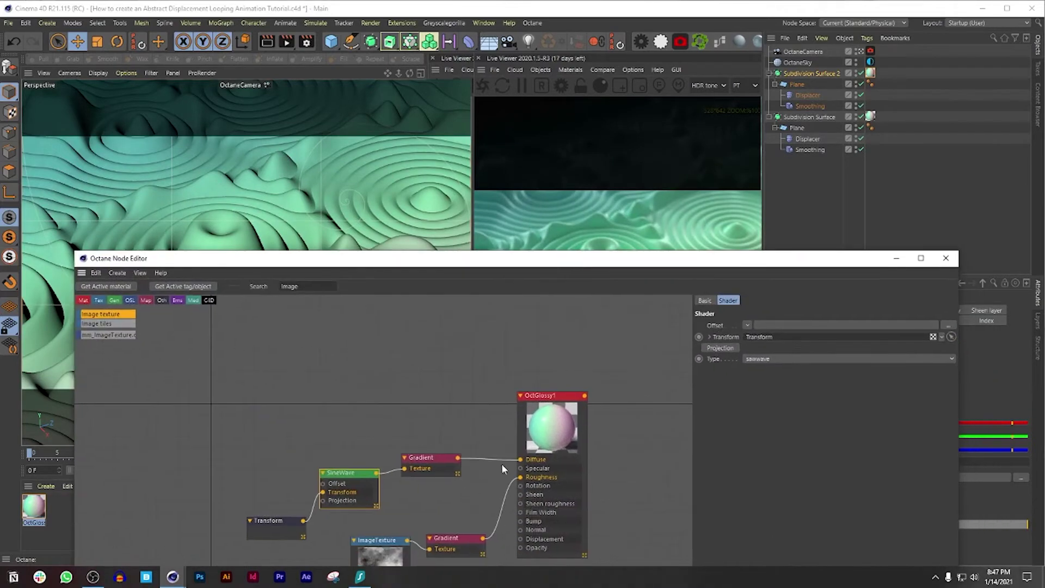
# Try the triangle wave type on the SineWave node, then set it back to sinewave
pyautogui.click(751, 360)
pyautogui.click(758, 370)
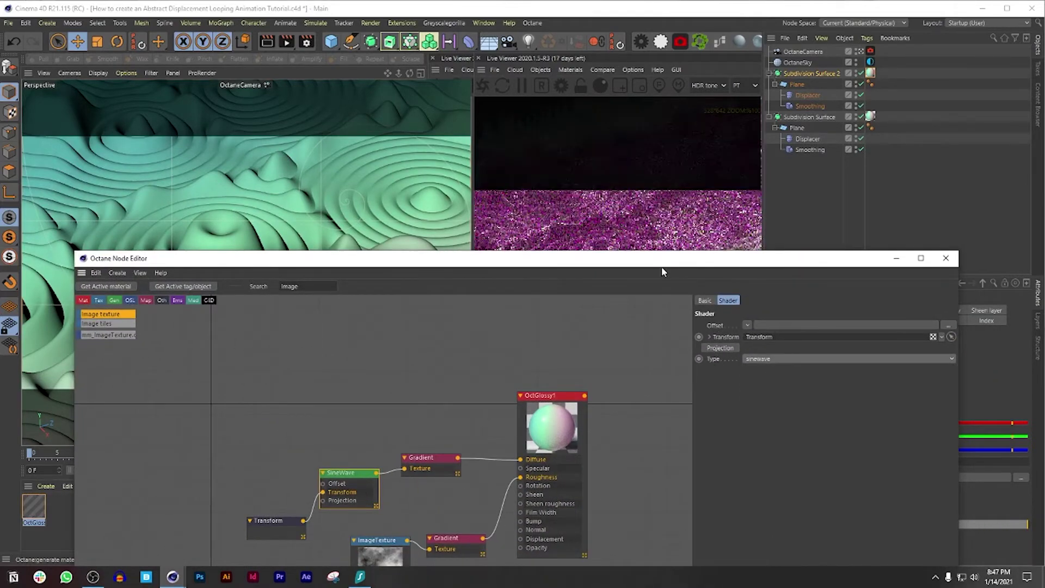
pyautogui.moveTo(658, 264); pyautogui.dragTo(628, 237)
pyautogui.click(732, 331)
pyautogui.click(733, 357)
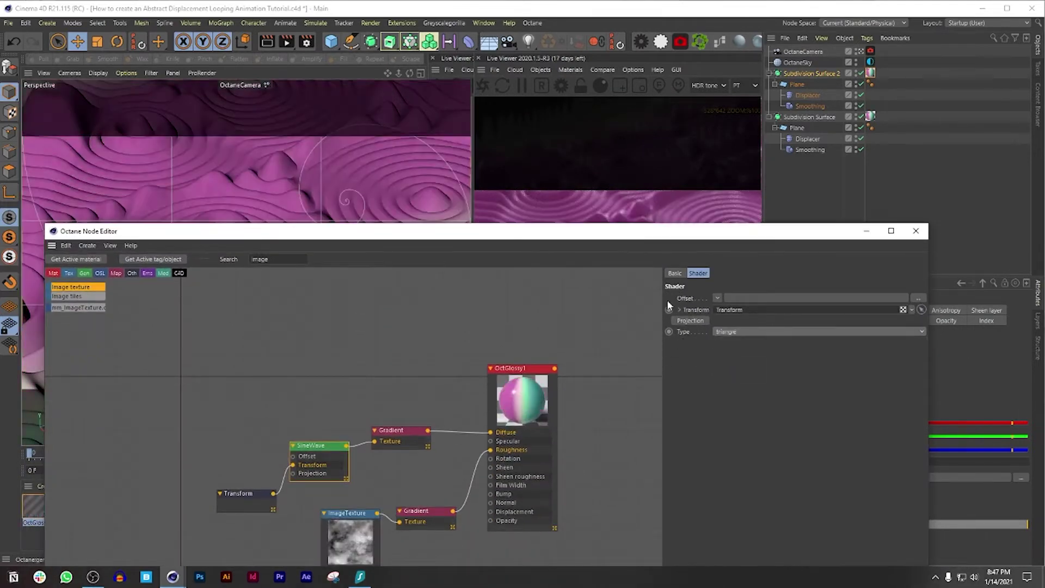
pyautogui.moveTo(625, 241); pyautogui.dragTo(660, 231)
pyautogui.click(730, 353)
pyautogui.click(727, 366)
# Insert a Mix texture before Diffuse, with the SineWave Gradient feeding its Texture2
pyautogui.moveTo(246, 489); pyautogui.dragTo(247, 450)
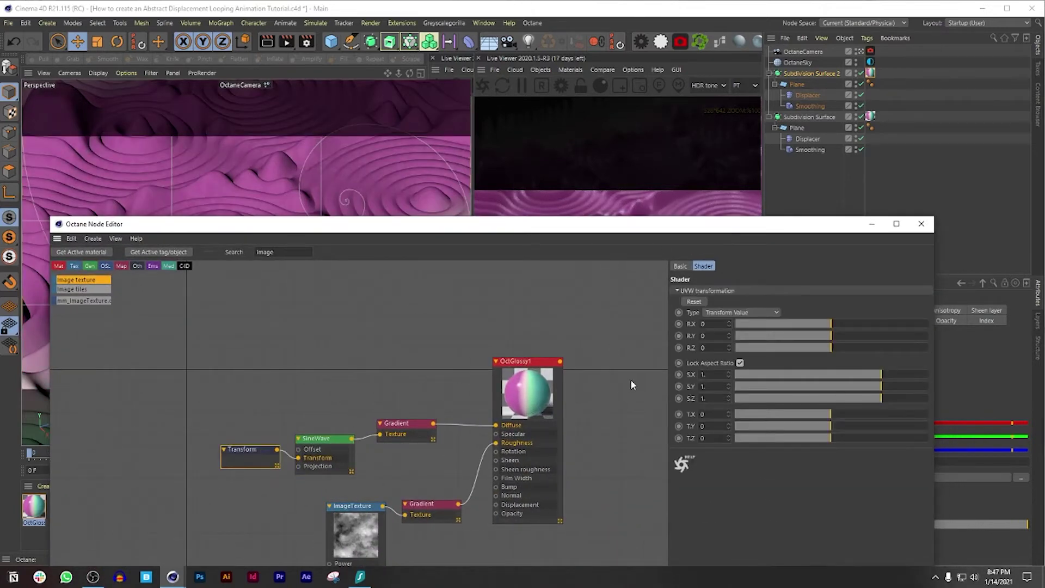
pyautogui.doubleClick(289, 251)
pyautogui.write('mix')
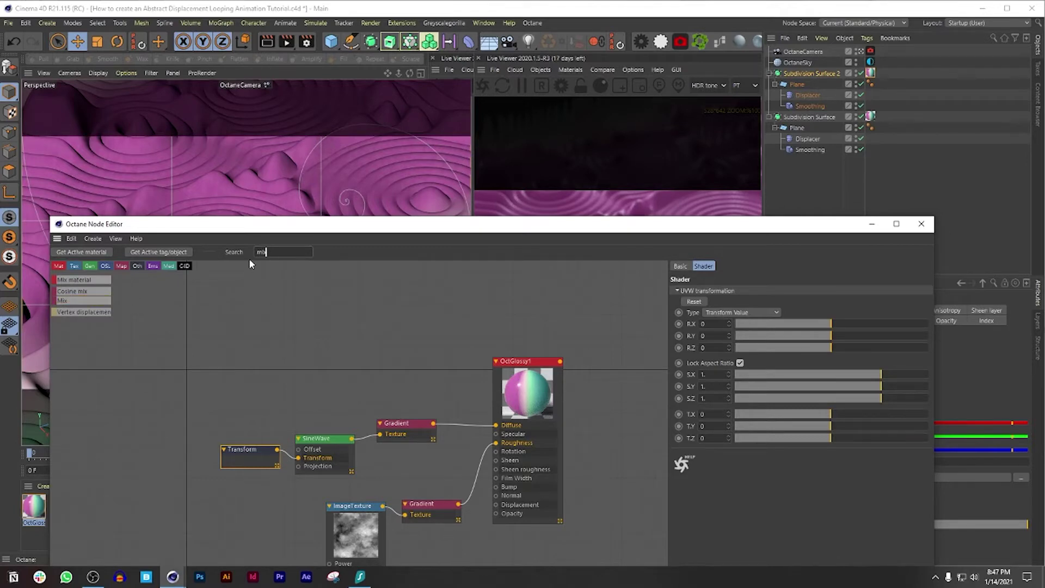
pyautogui.moveTo(82, 301); pyautogui.dragTo(460, 423)
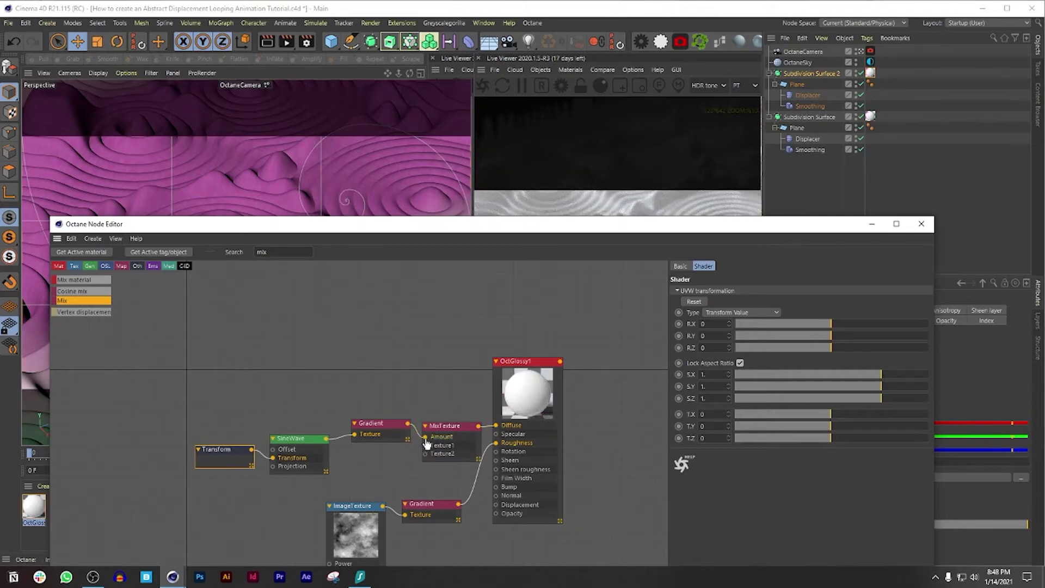
pyautogui.moveTo(425, 437)
pyautogui.mouseDown()
pyautogui.moveTo(425, 454)
pyautogui.moveTo(243, 433)
pyautogui.mouseUp()
pyautogui.moveTo(372, 434)
pyautogui.mouseDown()
pyautogui.moveTo(330, 462)
pyautogui.moveTo(360, 462)
pyautogui.mouseUp()
pyautogui.doubleClick(261, 251)
# Wire a new Image texture into Texture1 and load IMG_2133 from the Acrylic SorbetTumorTextures folder
pyautogui.write('Image')
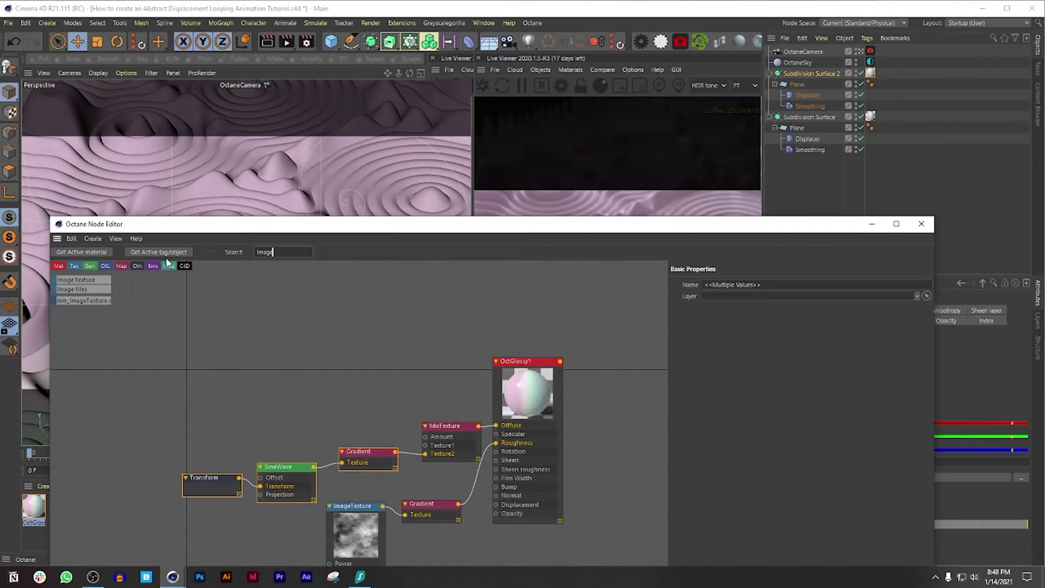
pyautogui.moveTo(164, 306); pyautogui.dragTo(425, 445)
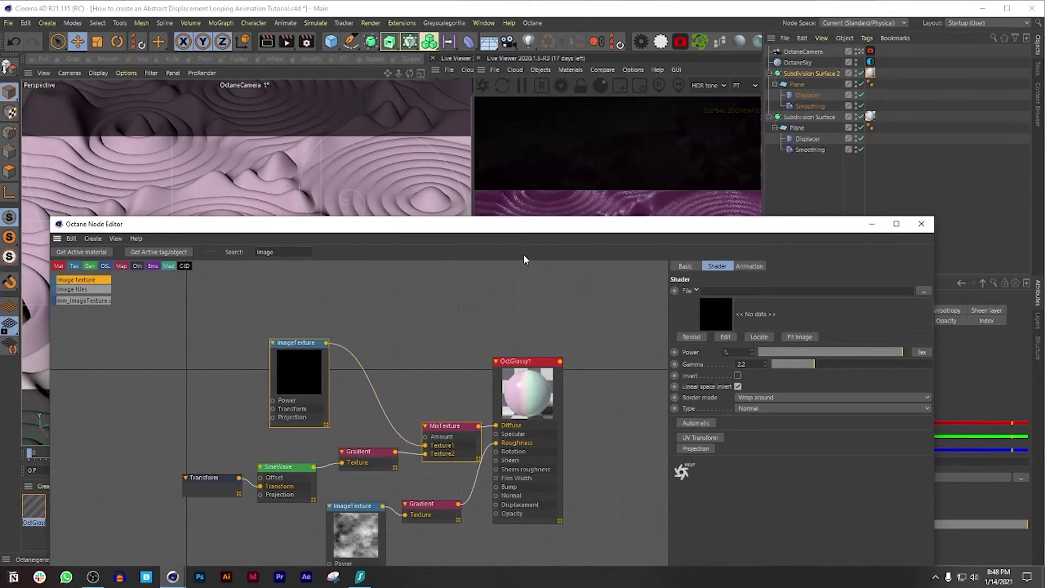
pyautogui.click(923, 290)
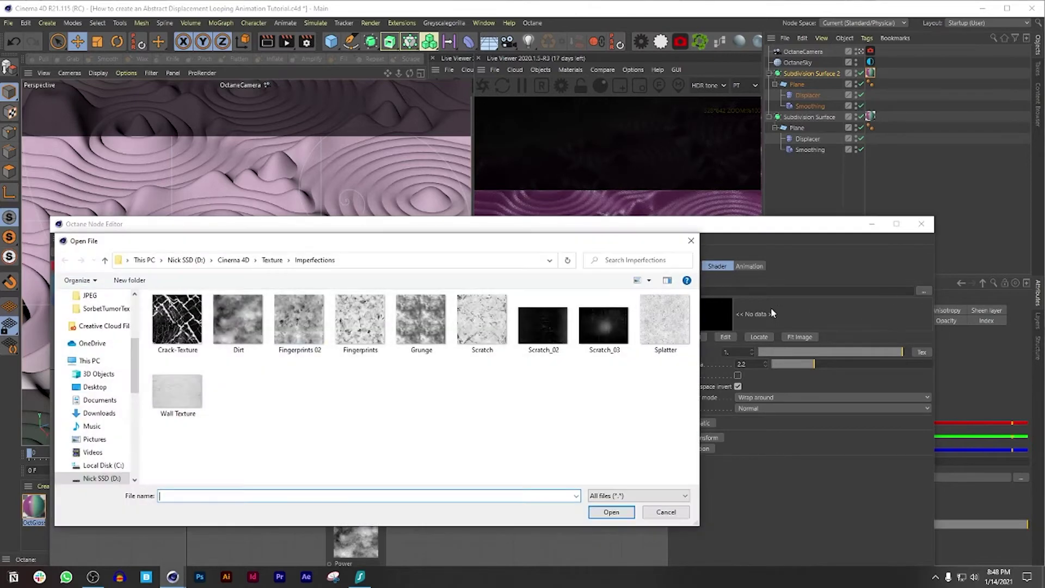
pyautogui.moveTo(413, 240); pyautogui.dragTo(558, 245)
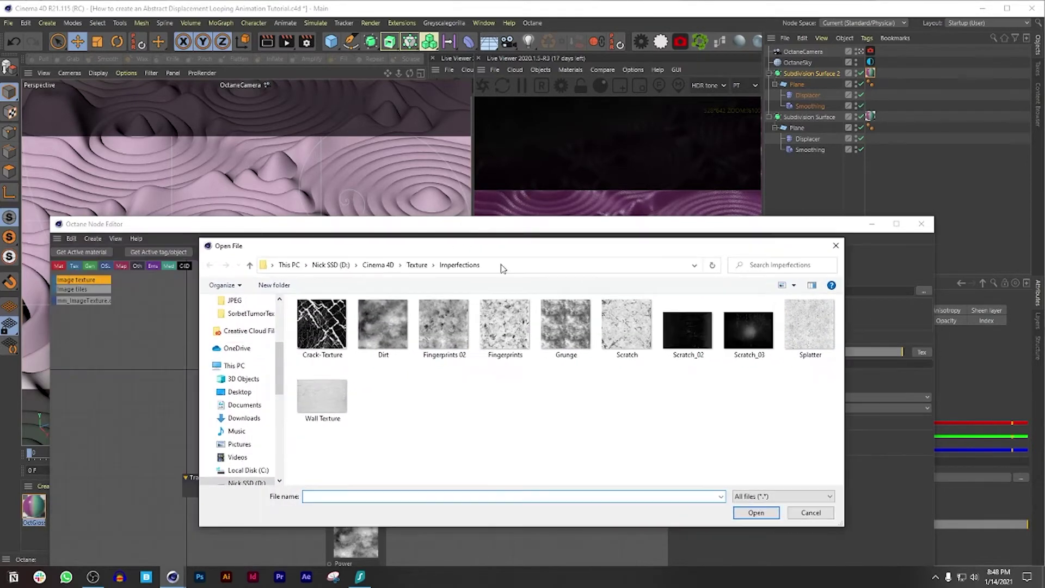
pyautogui.click(417, 265)
pyautogui.click(371, 265)
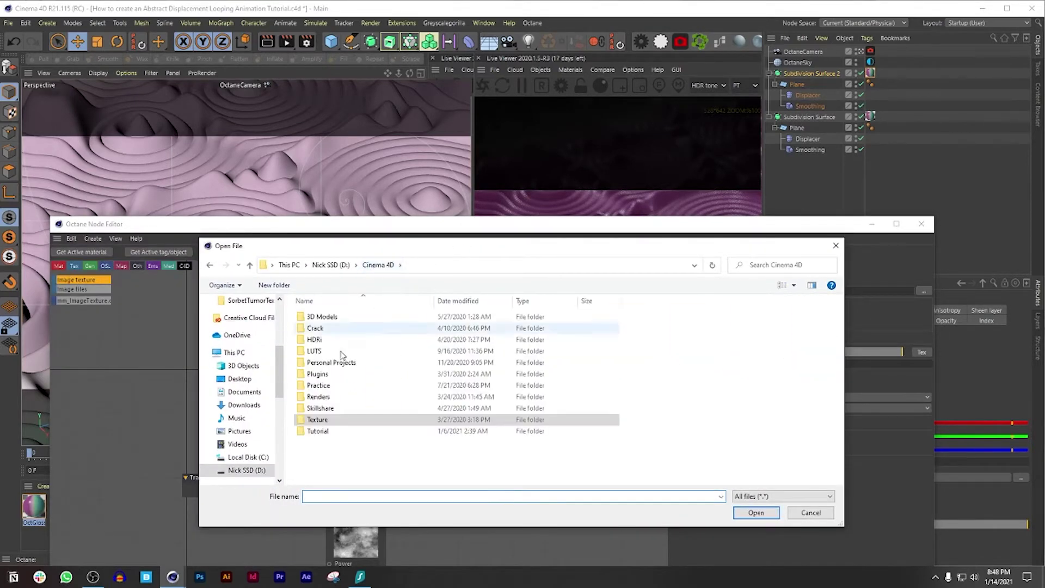
pyautogui.doubleClick(327, 422)
pyautogui.doubleClick(335, 333)
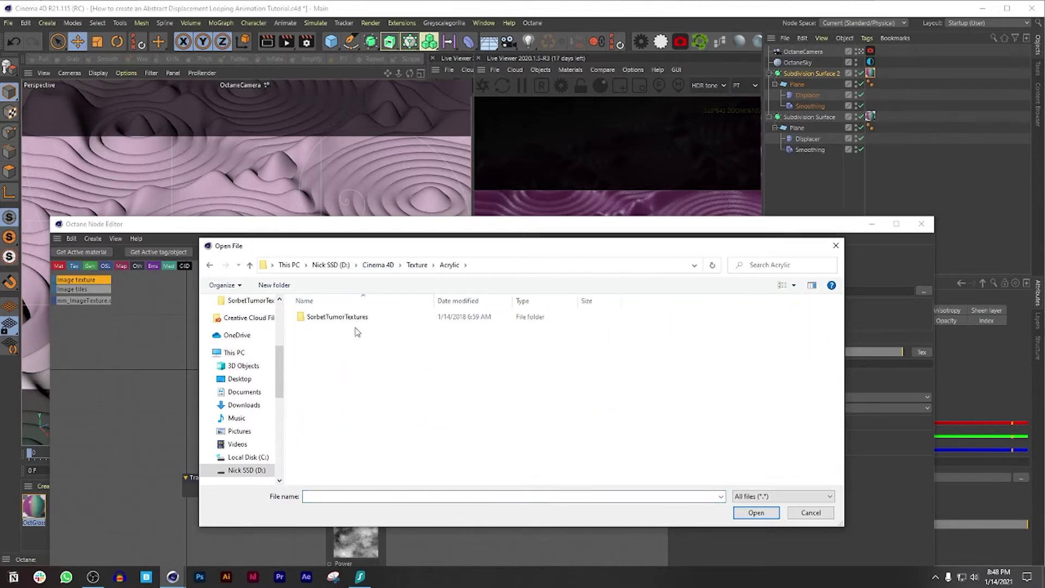
pyautogui.doubleClick(354, 327)
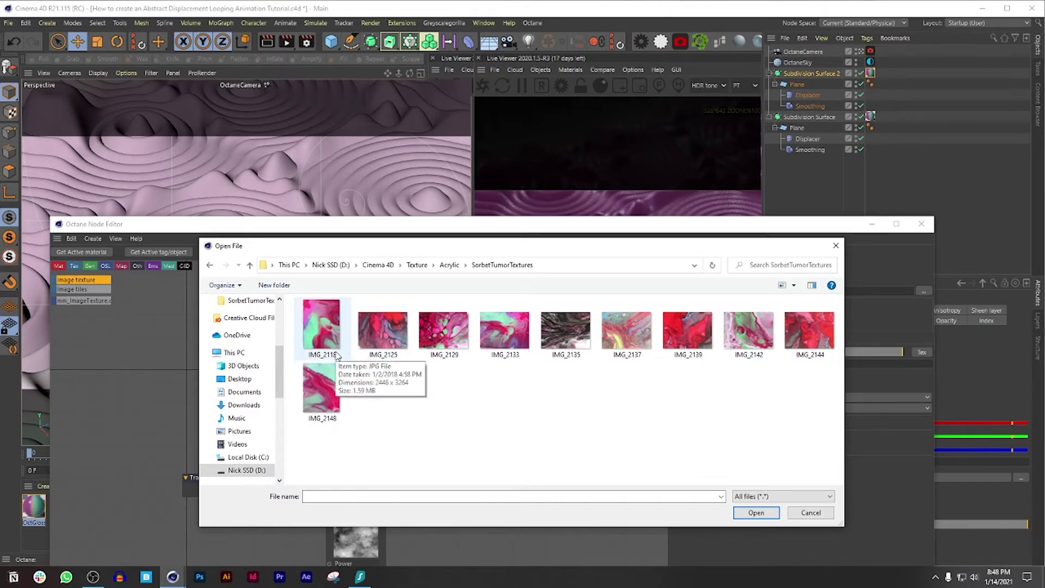
pyautogui.doubleClick(506, 342)
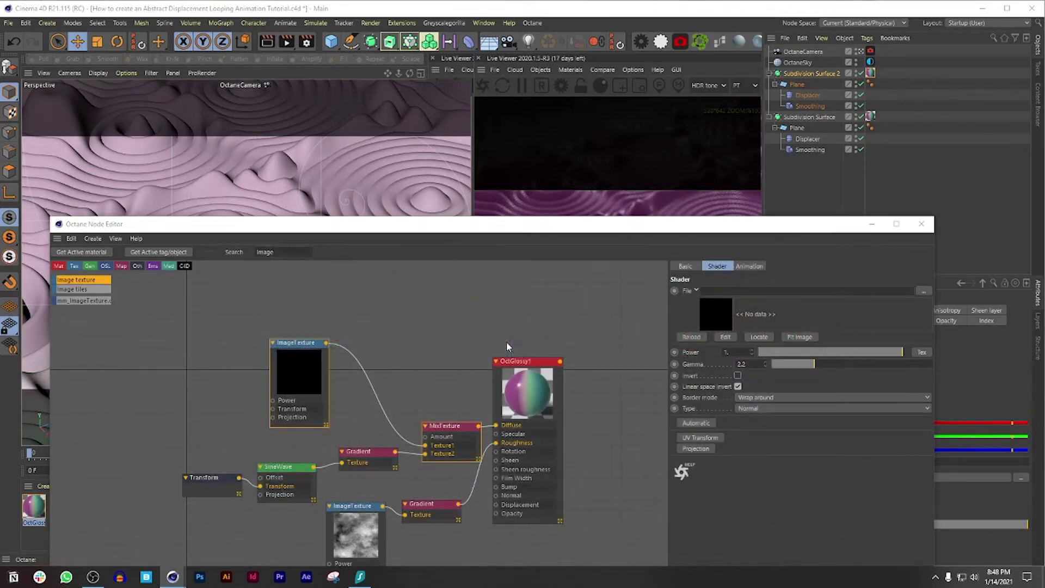
# Decline copying the image into the project, then move the ImageTexture node aside for a new search
pyautogui.click(428, 337)
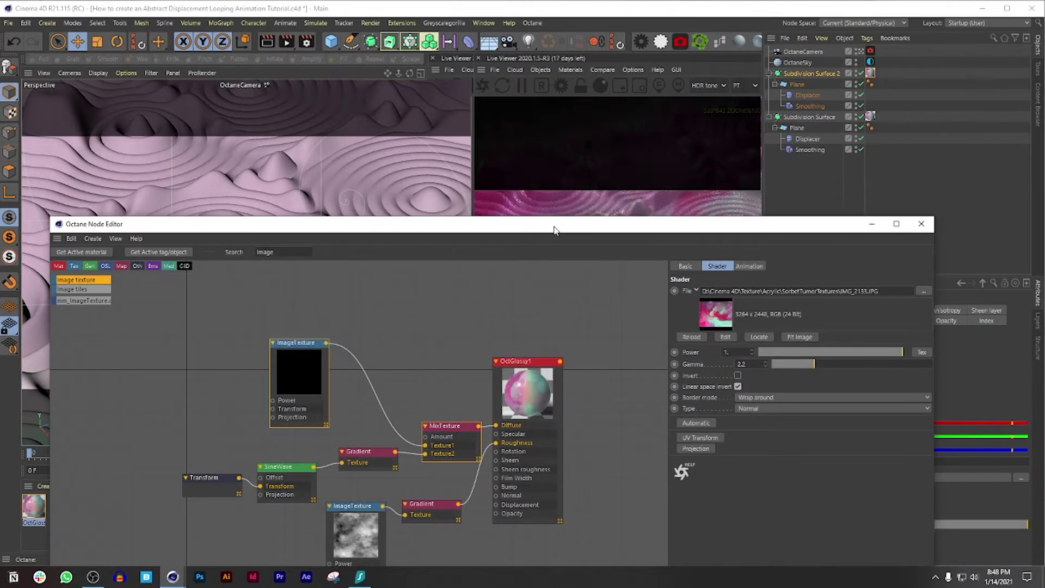
pyautogui.moveTo(553, 227); pyautogui.dragTo(512, 364)
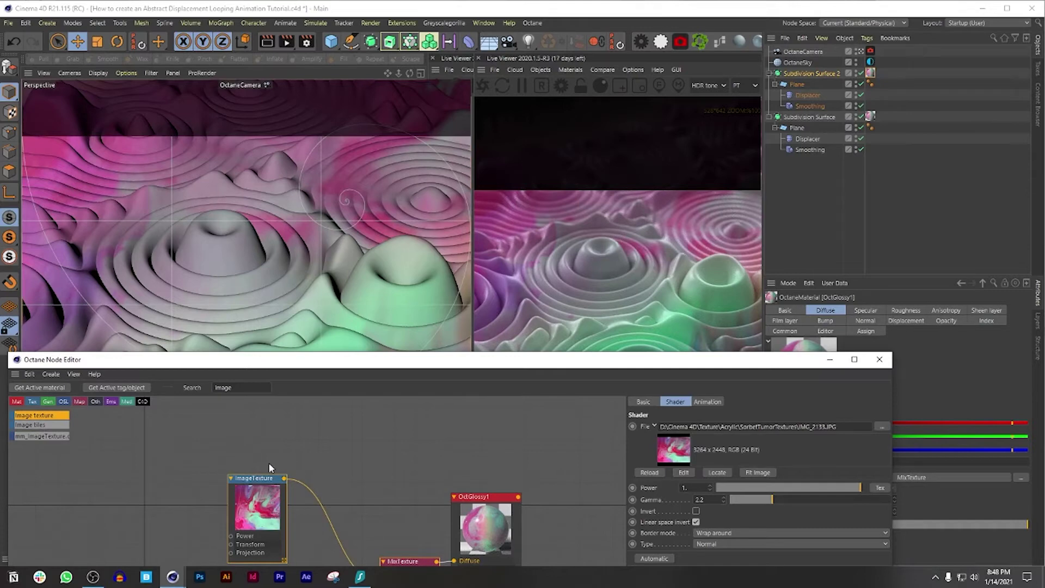
pyautogui.moveTo(430, 364); pyautogui.dragTo(471, 234)
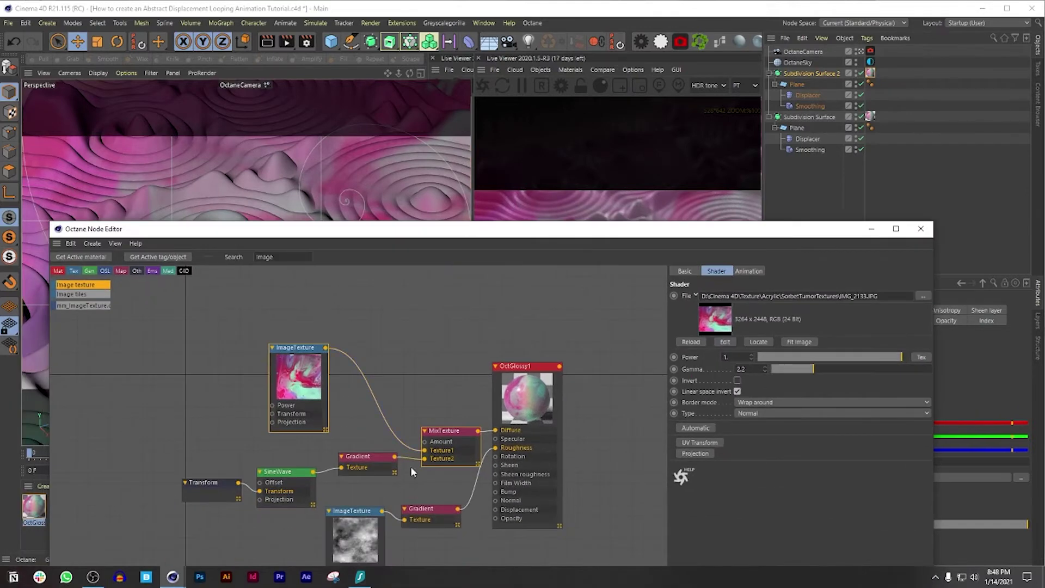
pyautogui.moveTo(324, 418); pyautogui.dragTo(300, 436)
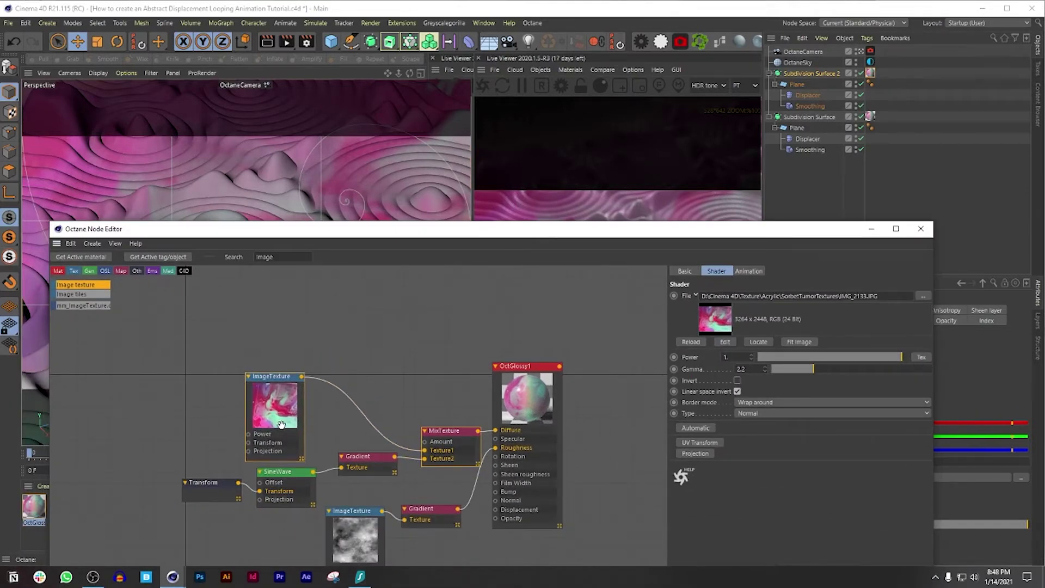
pyautogui.click(231, 257)
# Add a Float texture node wired to the Mix texture's Amount input
pyautogui.write('float')
pyautogui.moveTo(82, 284); pyautogui.dragTo(424, 442)
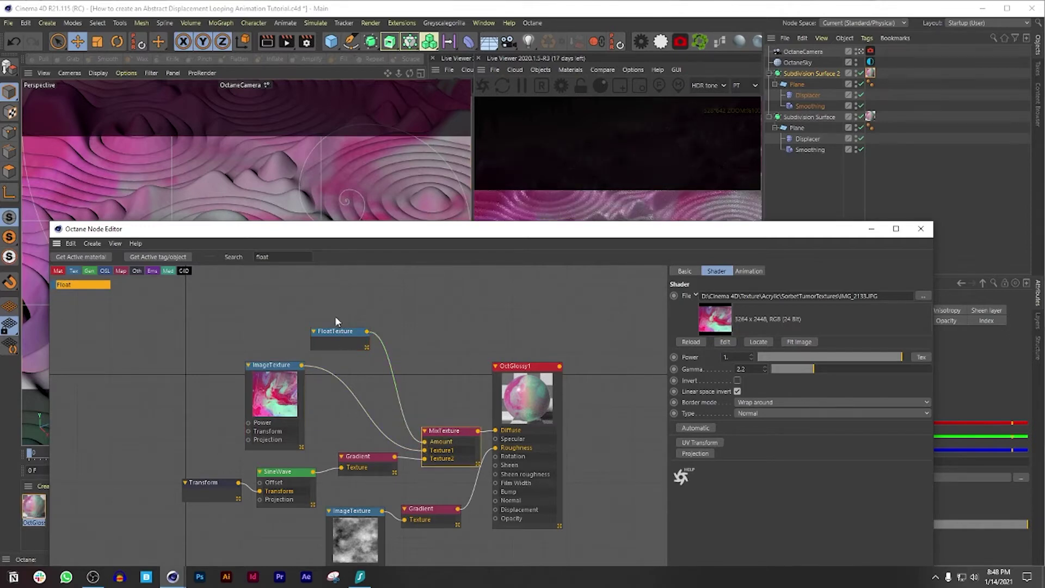
pyautogui.click(338, 344)
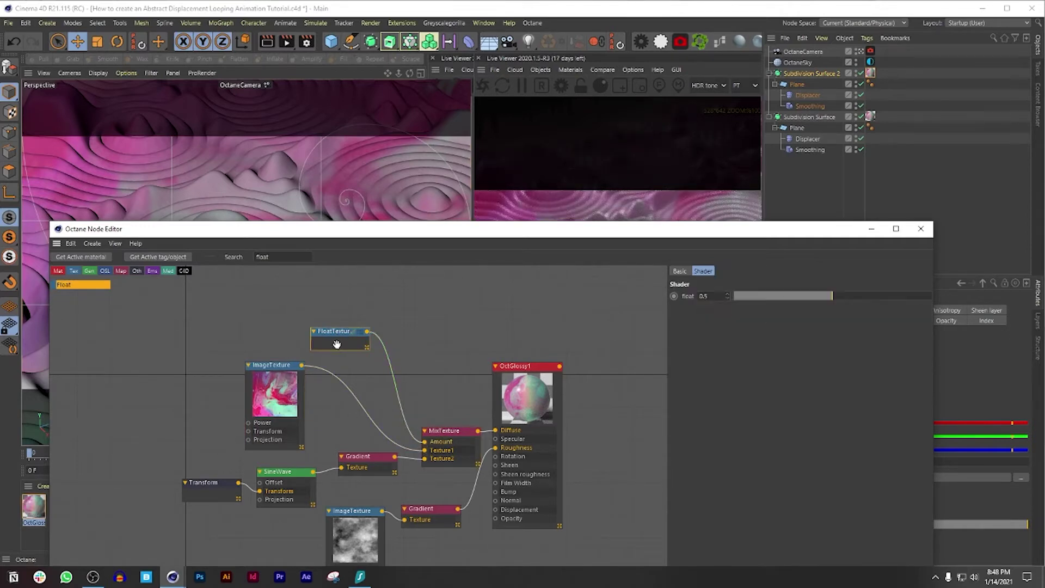
pyautogui.moveTo(440, 235); pyautogui.dragTo(364, 341)
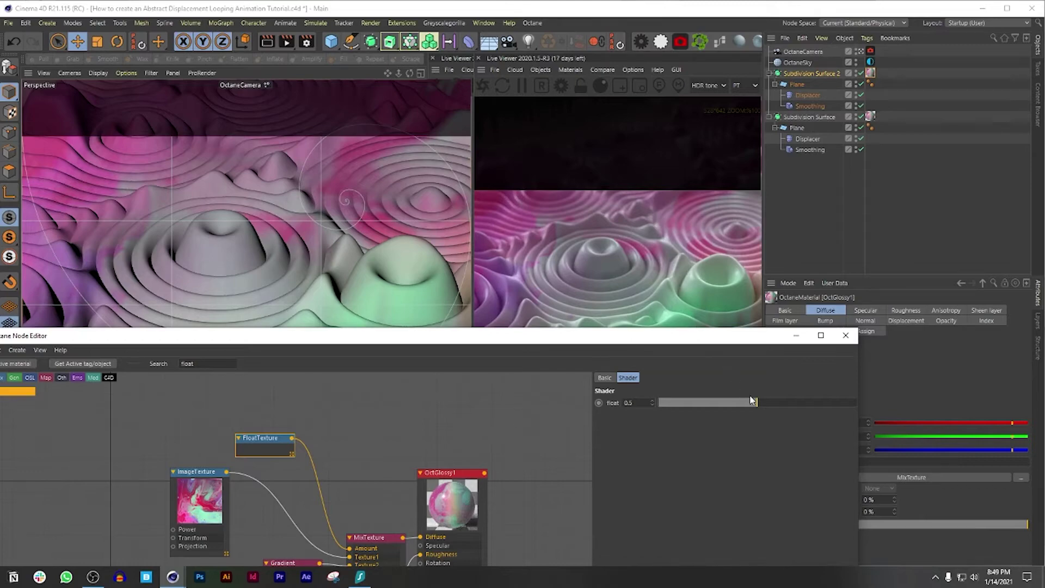
# Try a few values on the float slider, then set the Float texture's value to 0.9
pyautogui.moveTo(758, 406); pyautogui.dragTo(693, 408)
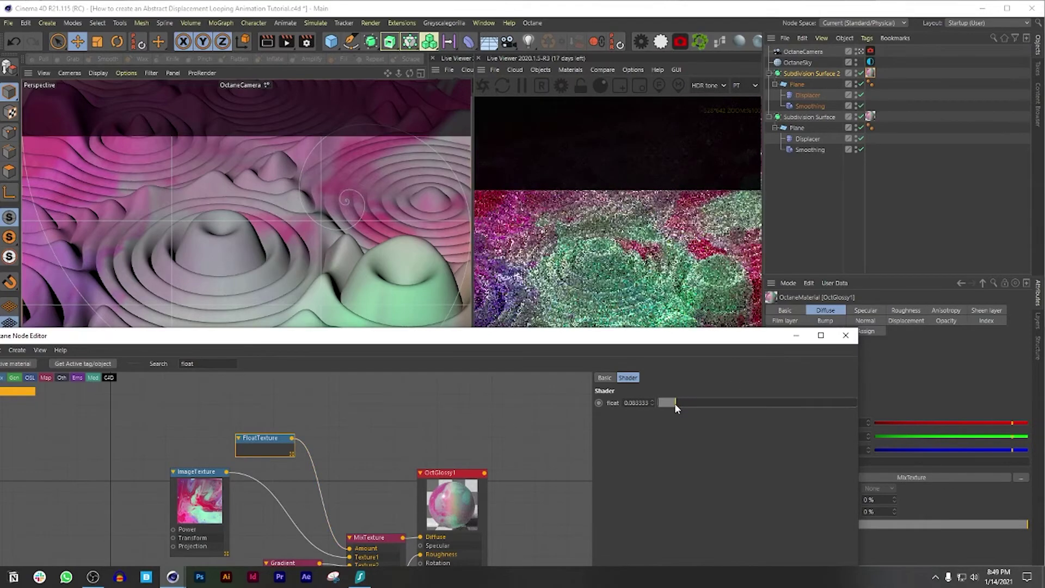
pyautogui.moveTo(674, 403); pyautogui.dragTo(656, 403)
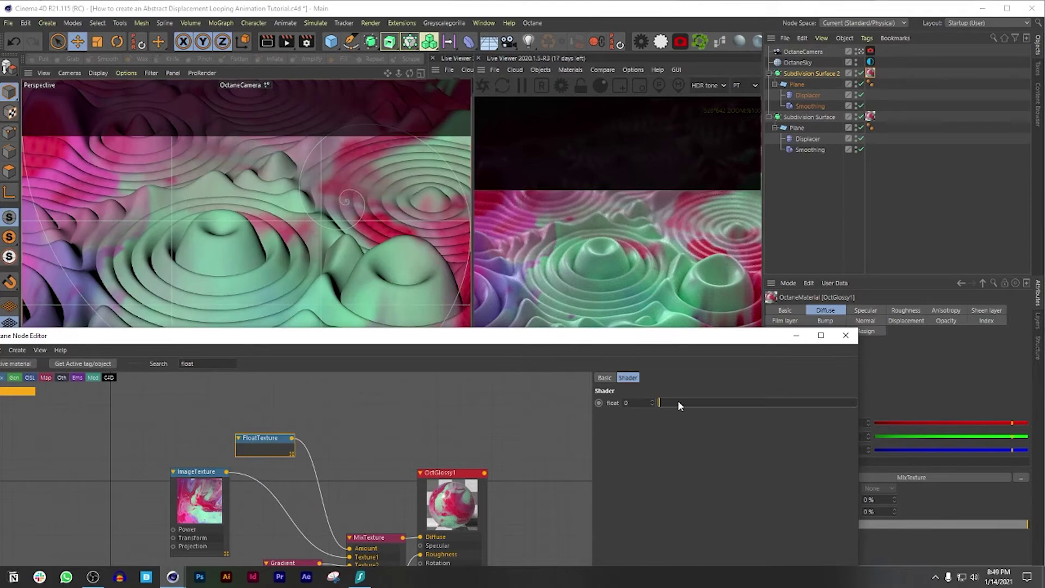
pyautogui.moveTo(677, 401); pyautogui.dragTo(844, 403)
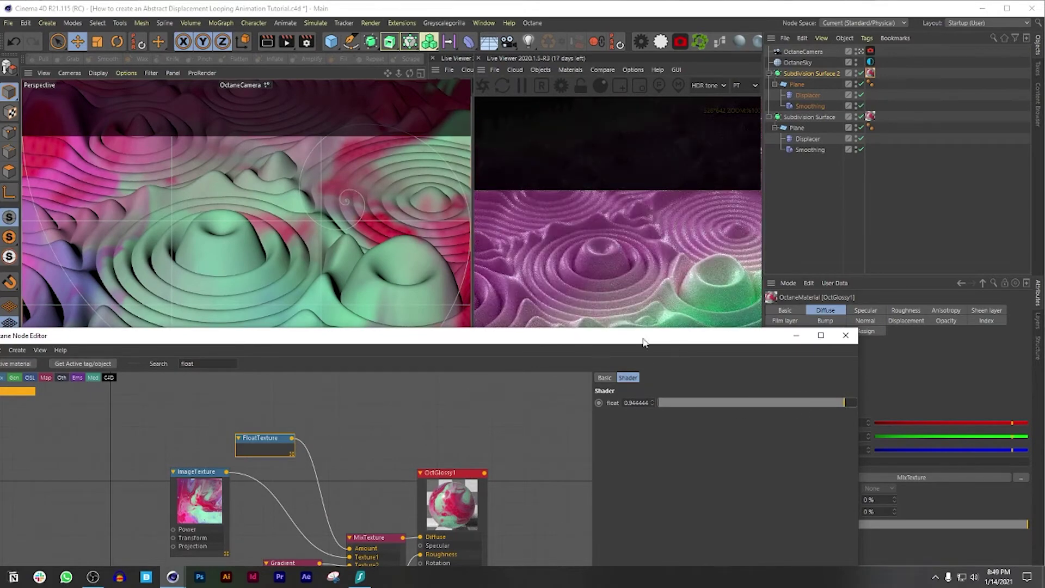
pyautogui.moveTo(624, 403); pyautogui.dragTo(649, 403)
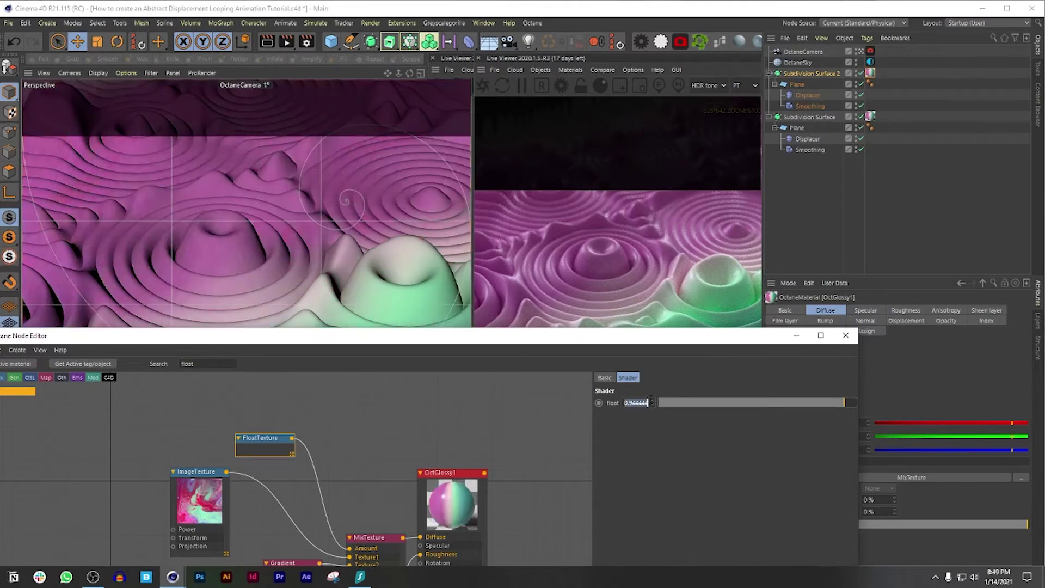
pyautogui.write('0')
pyautogui.press('Return')
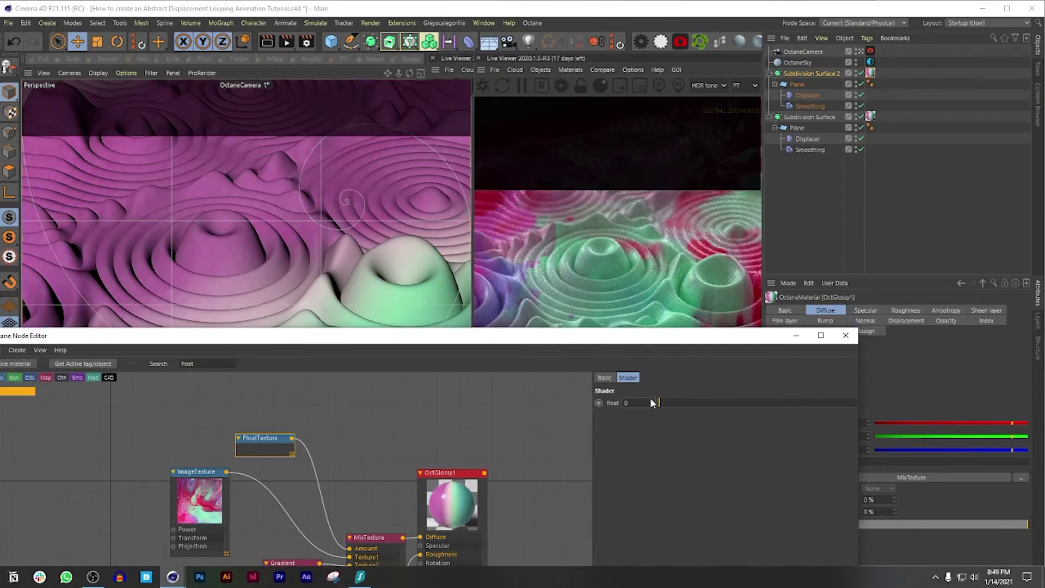
pyautogui.write('0.0001')
pyautogui.press('Return')
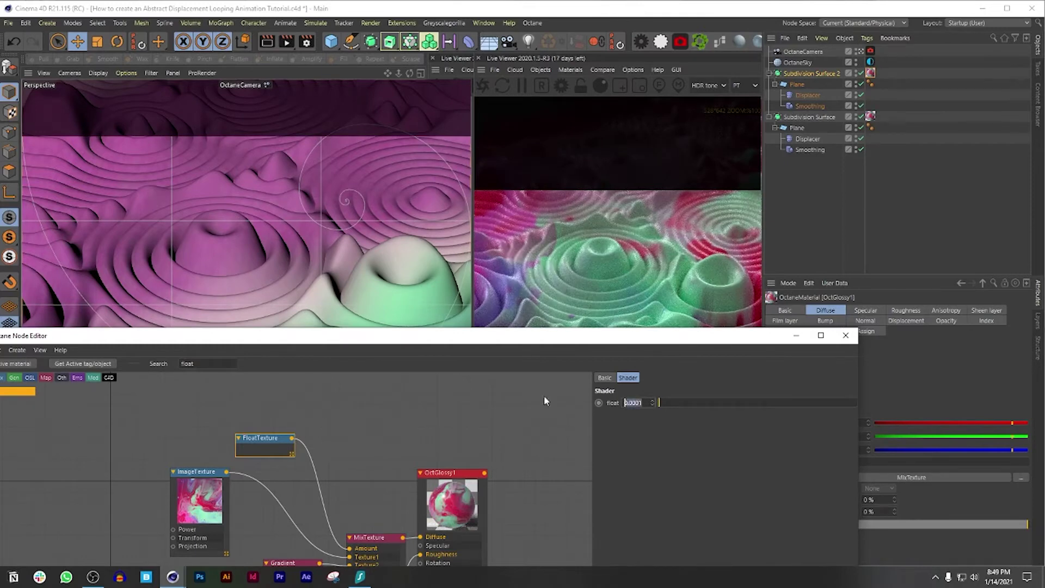
pyautogui.write('0.9')
pyautogui.press('Return')
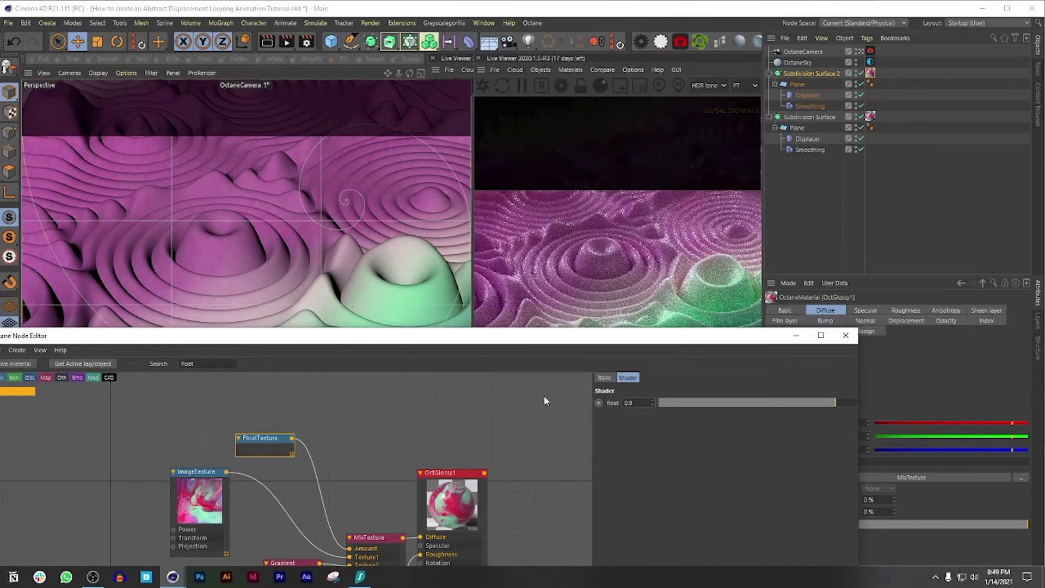
pyautogui.moveTo(576, 342)
pyautogui.mouseDown()
pyautogui.moveTo(673, 429)
pyautogui.moveTo(674, 396)
pyautogui.moveTo(661, 390)
pyautogui.moveTo(644, 305)
pyautogui.moveTo(697, 380)
pyautogui.moveTo(679, 413)
pyautogui.moveTo(658, 317)
pyautogui.moveTo(671, 199)
pyautogui.mouseUp()
# Connect the Transform node to the ImageTexture's Transform input
pyautogui.click(304, 386)
pyautogui.moveTo(238, 463); pyautogui.dragTo(201, 435)
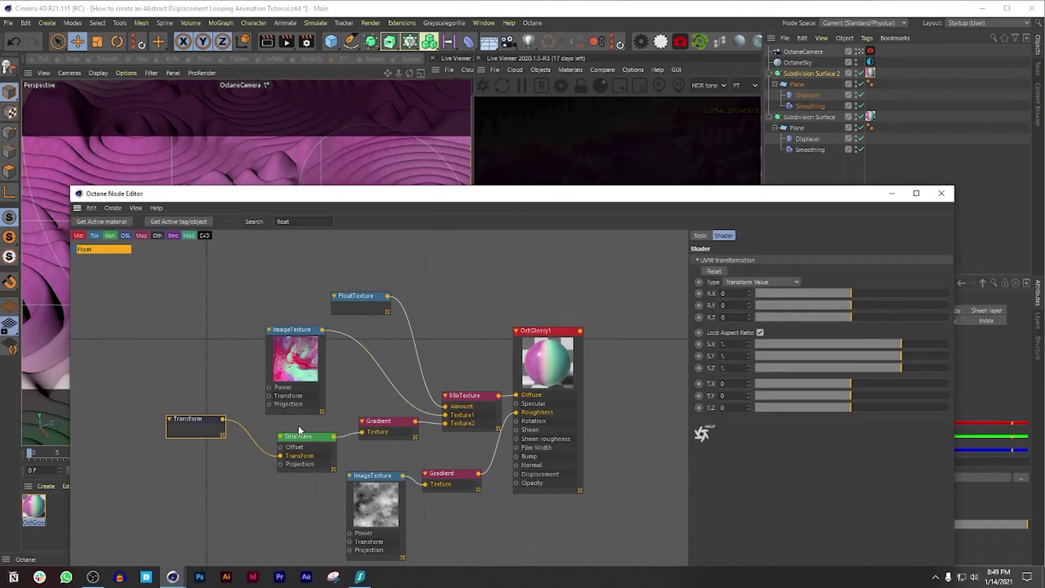
pyautogui.moveTo(269, 395); pyautogui.dragTo(224, 421)
# Add a Texture Projection node to the image texture's Projection input, placed left of it
pyautogui.click(289, 396)
pyautogui.click(716, 418)
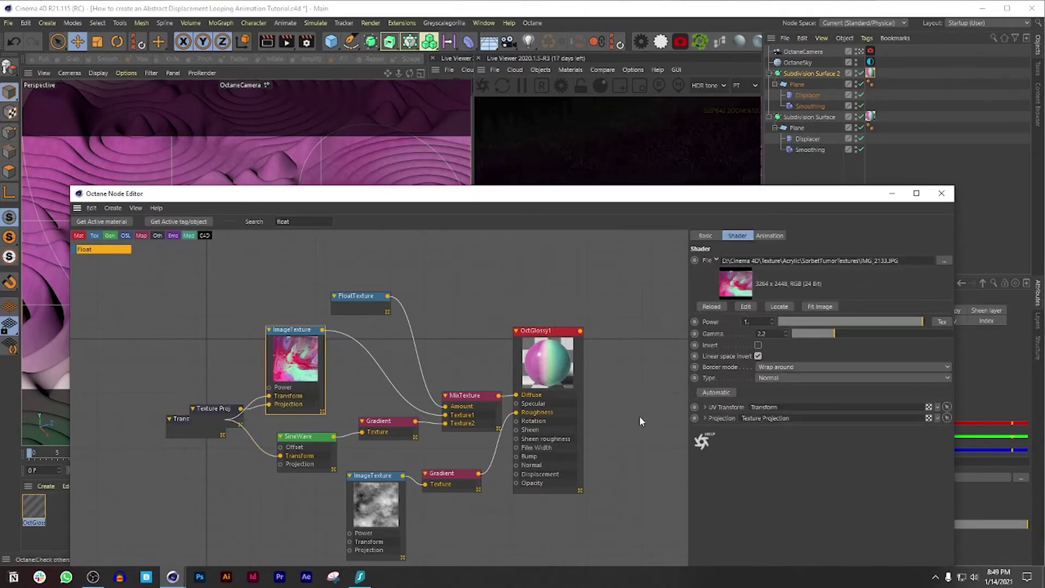
pyautogui.moveTo(240, 410); pyautogui.dragTo(280, 464)
pyautogui.moveTo(374, 203); pyautogui.dragTo(426, 348)
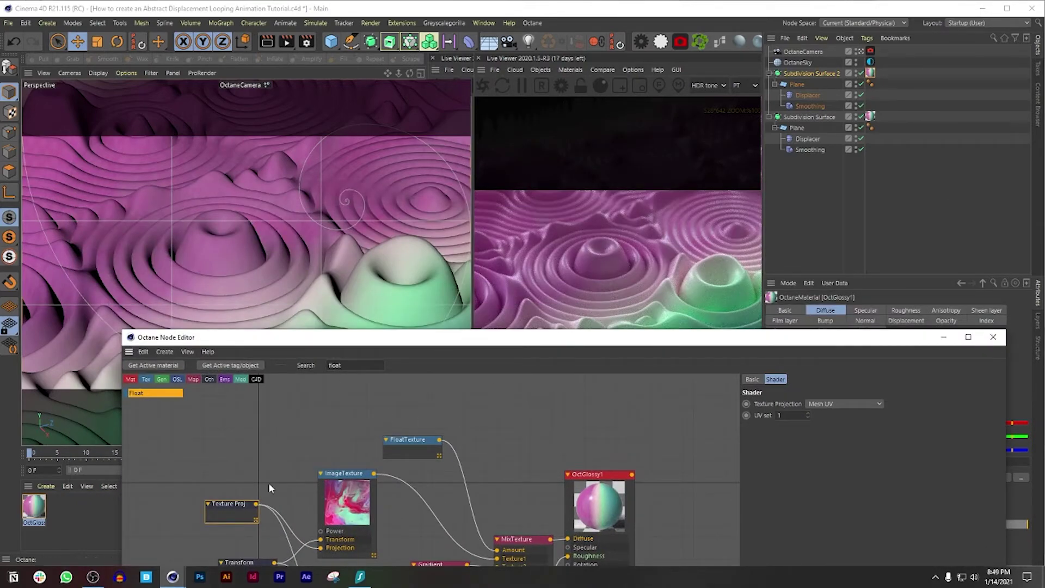
pyautogui.moveTo(301, 338); pyautogui.dragTo(302, 218)
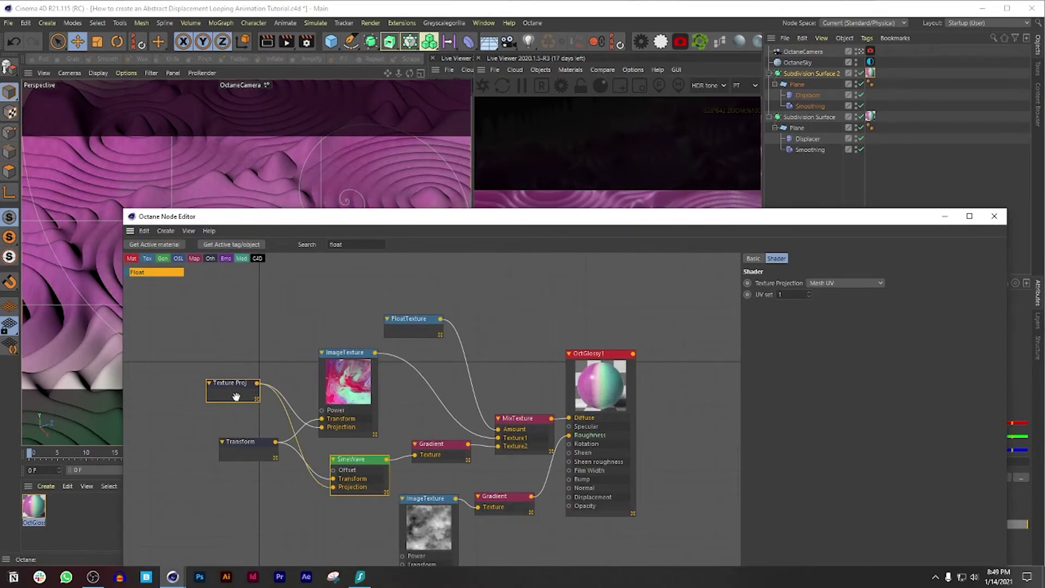
# Set the Texture Projection type to Spherical
pyautogui.click(829, 282)
pyautogui.click(830, 369)
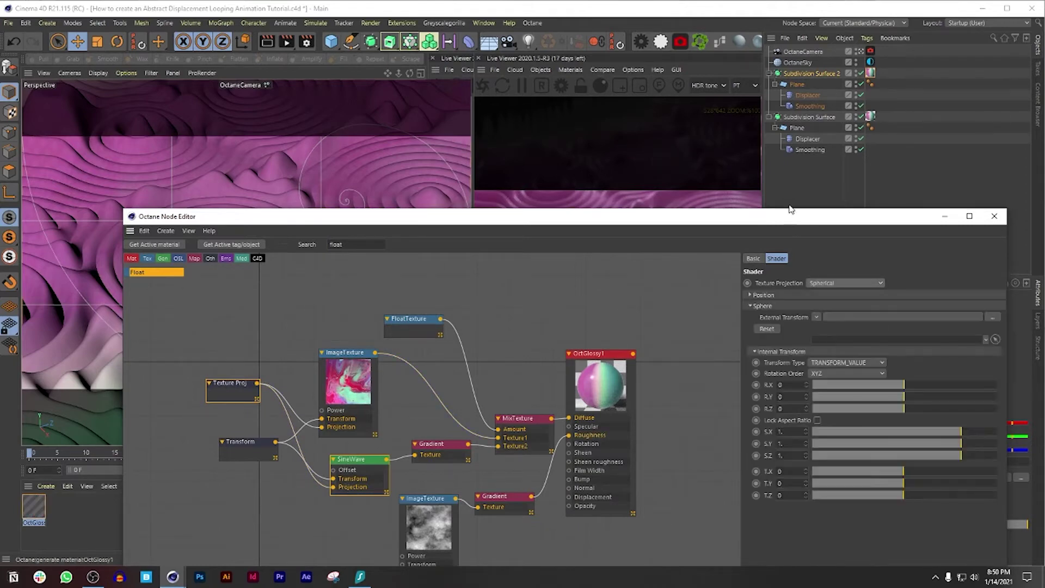
pyautogui.moveTo(719, 220); pyautogui.dragTo(675, 357)
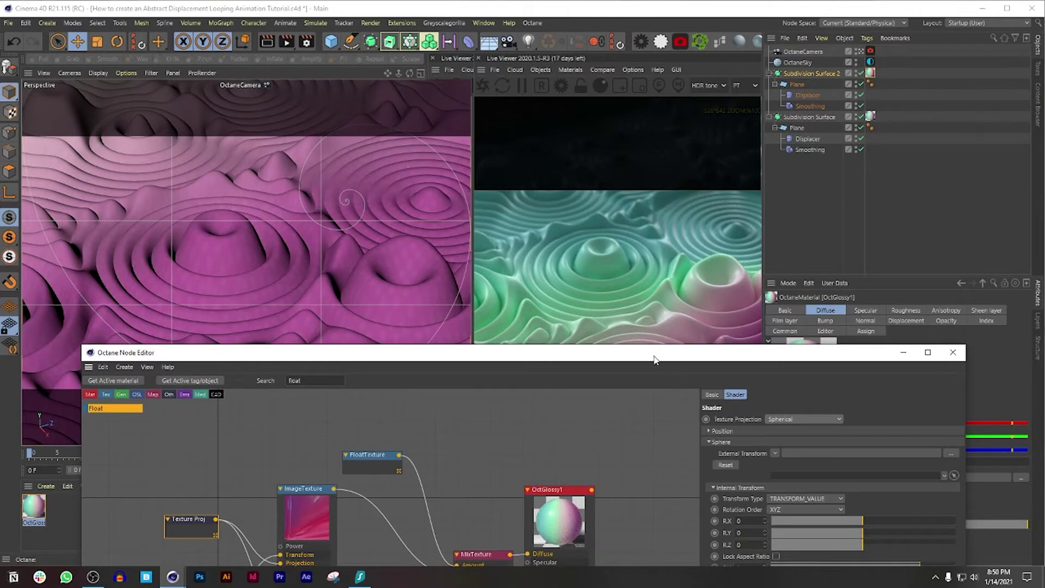
pyautogui.moveTo(655, 359); pyautogui.dragTo(673, 268)
# Reselect the Texture Projection node and enable Lock Aspect Ratio on its scale
pyautogui.click(274, 400)
pyautogui.click(217, 428)
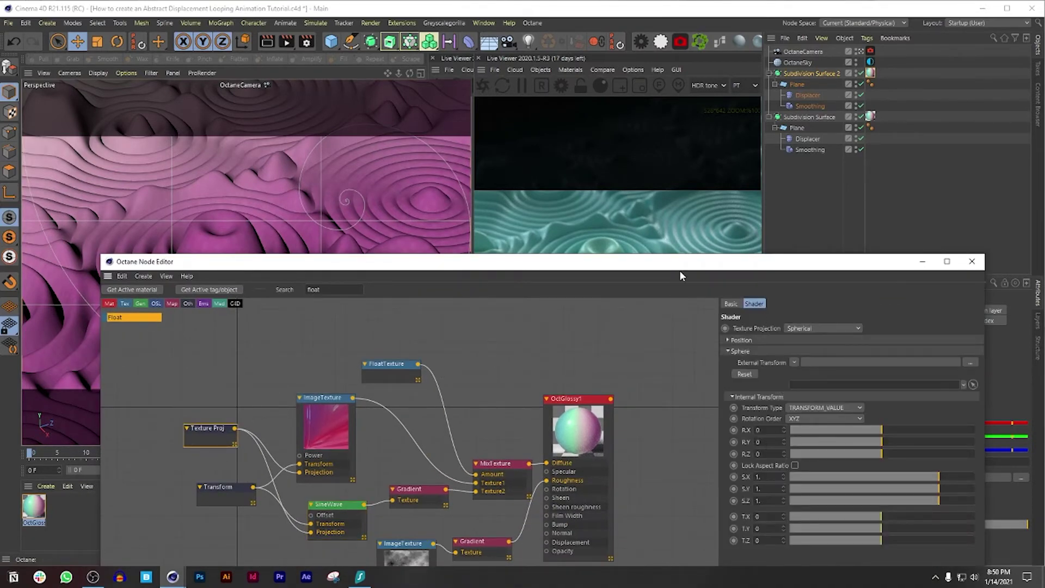
pyautogui.moveTo(681, 275); pyautogui.dragTo(595, 241)
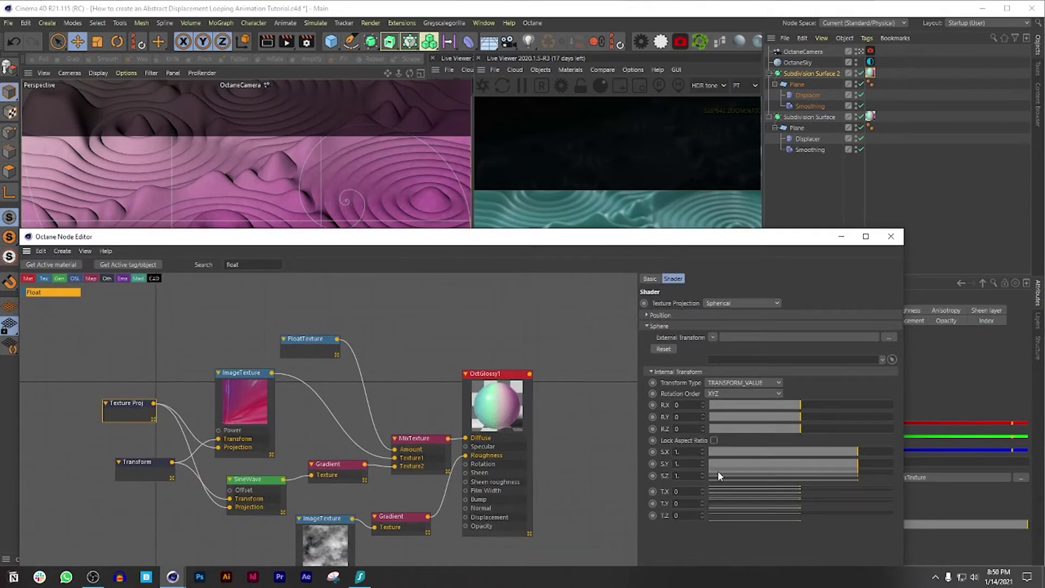
pyautogui.moveTo(628, 243); pyautogui.dragTo(648, 204)
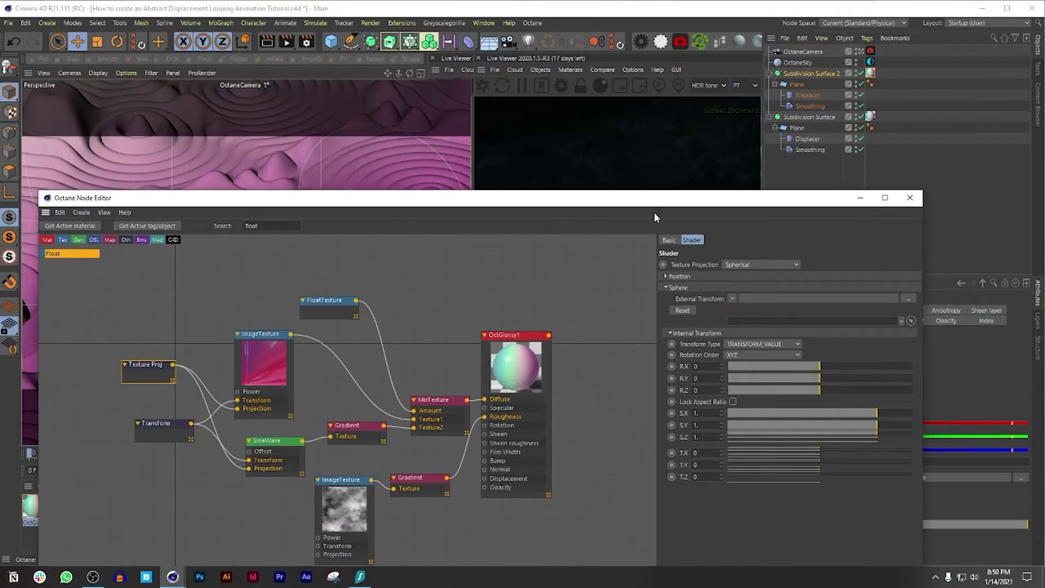
pyautogui.click(748, 413)
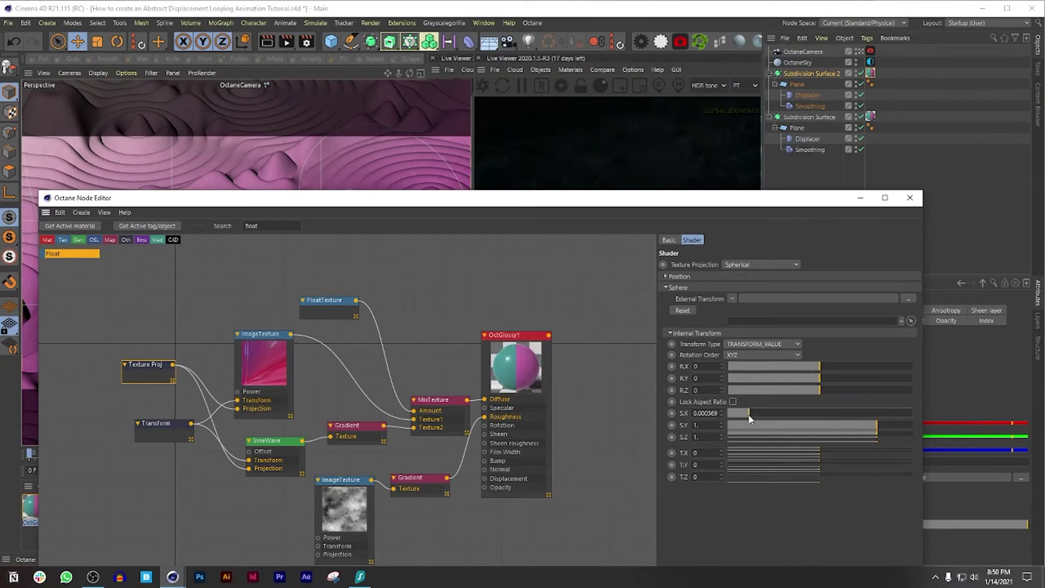
pyautogui.click(733, 402)
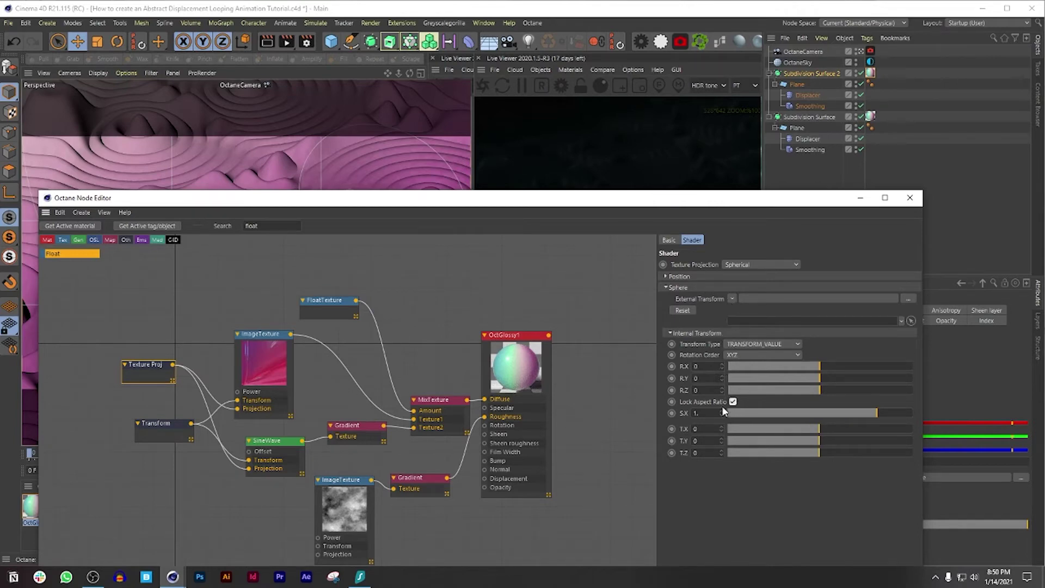
# Rotate the projection around Y, settling on an R.Y value of -5
pyautogui.moveTo(805, 380); pyautogui.dragTo(836, 378)
pyautogui.moveTo(723, 199); pyautogui.dragTo(243, 192)
pyautogui.moveTo(357, 373)
pyautogui.mouseDown()
pyautogui.moveTo(381, 372)
pyautogui.moveTo(339, 377)
pyautogui.mouseUp()
pyautogui.hotkey('ctrl', 'z')
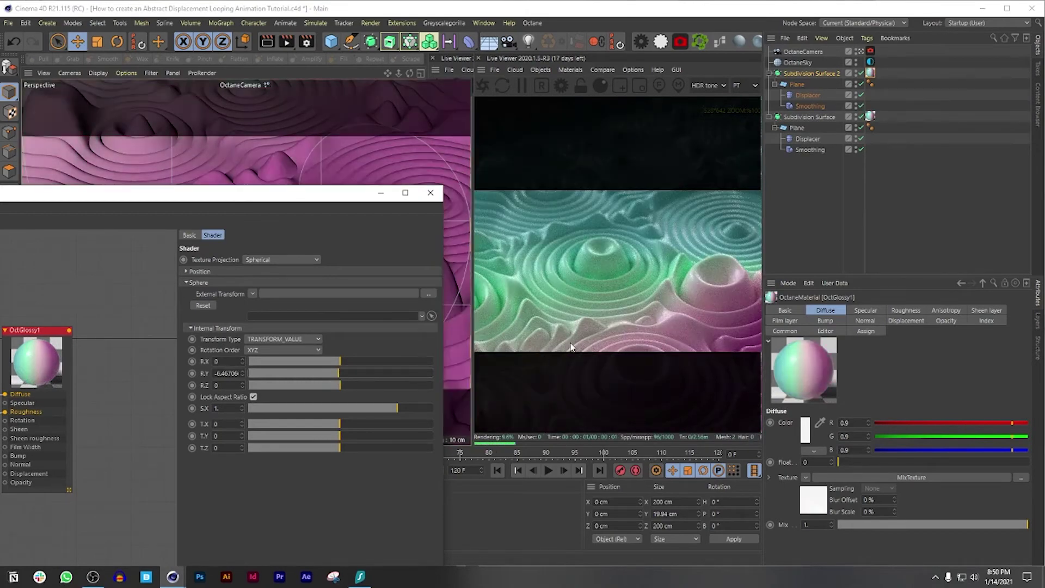
pyautogui.doubleClick(238, 374)
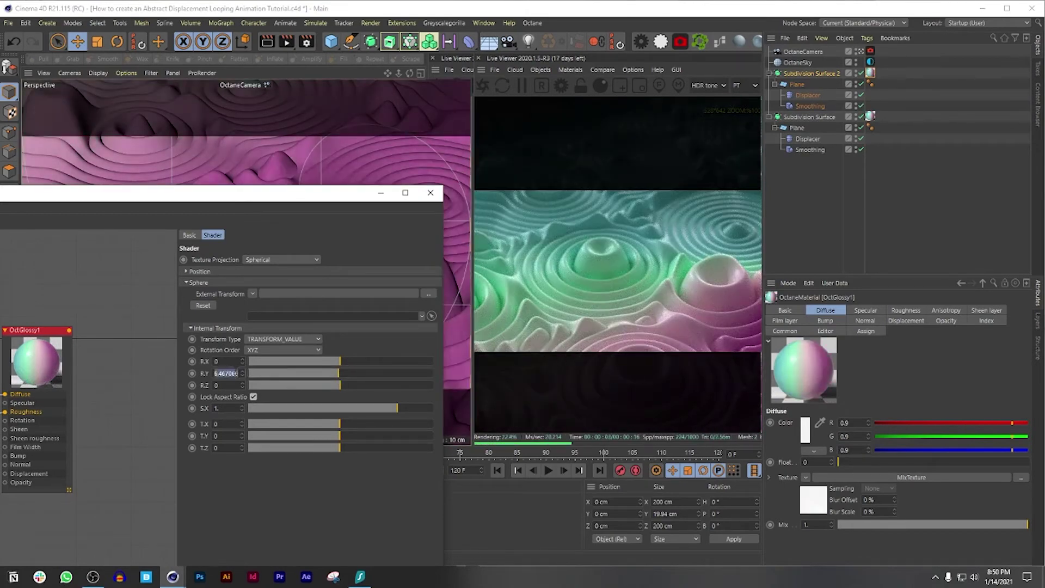
pyautogui.write('-5.')
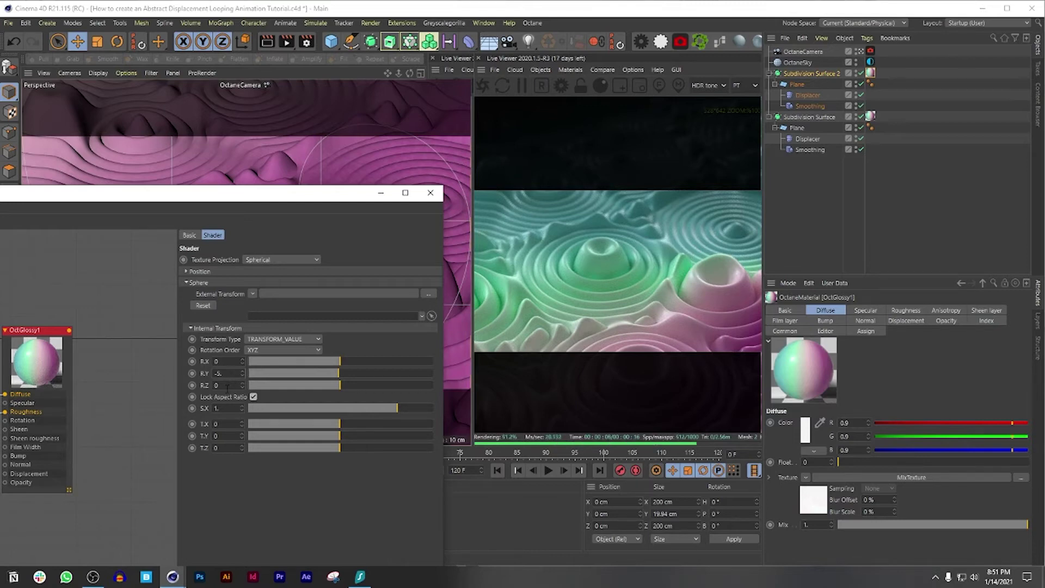
# Set the projection's Z rotation (R.Z) to -115
pyautogui.press('BackSpace')
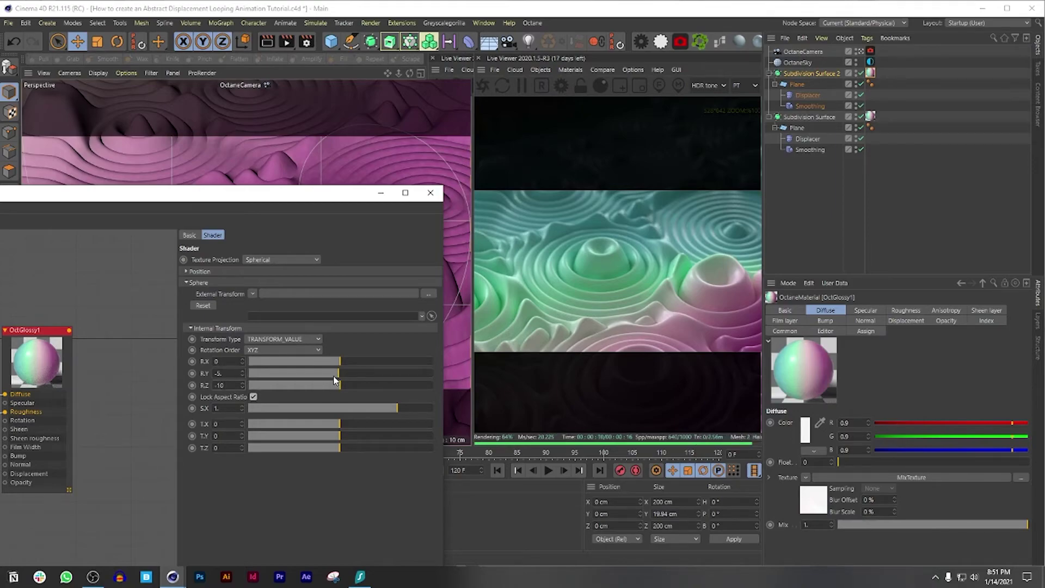
pyautogui.moveTo(340, 381); pyautogui.dragTo(311, 385)
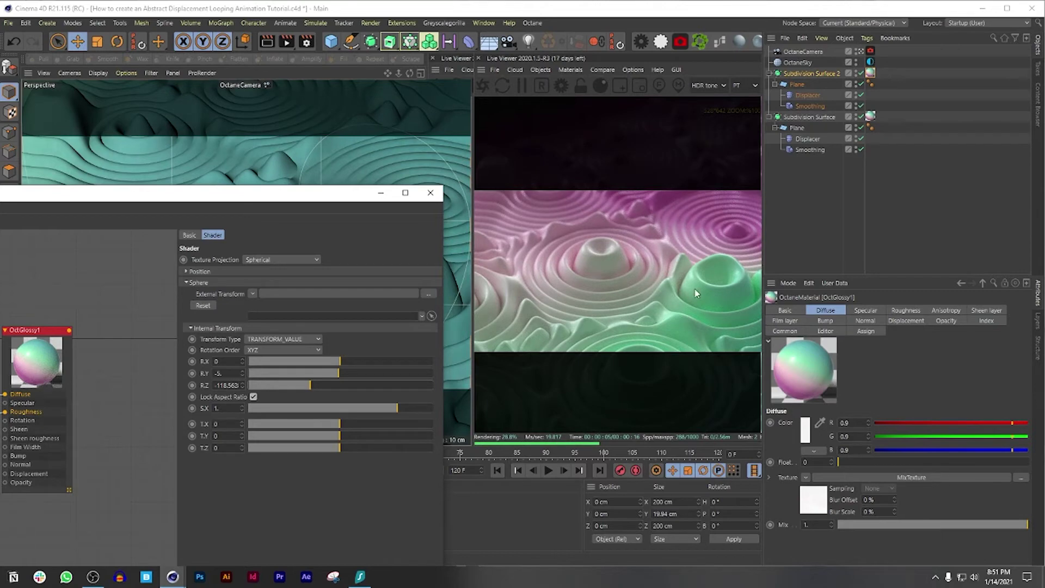
pyautogui.doubleClick(226, 385)
pyautogui.write('-115')
pyautogui.press('Return')
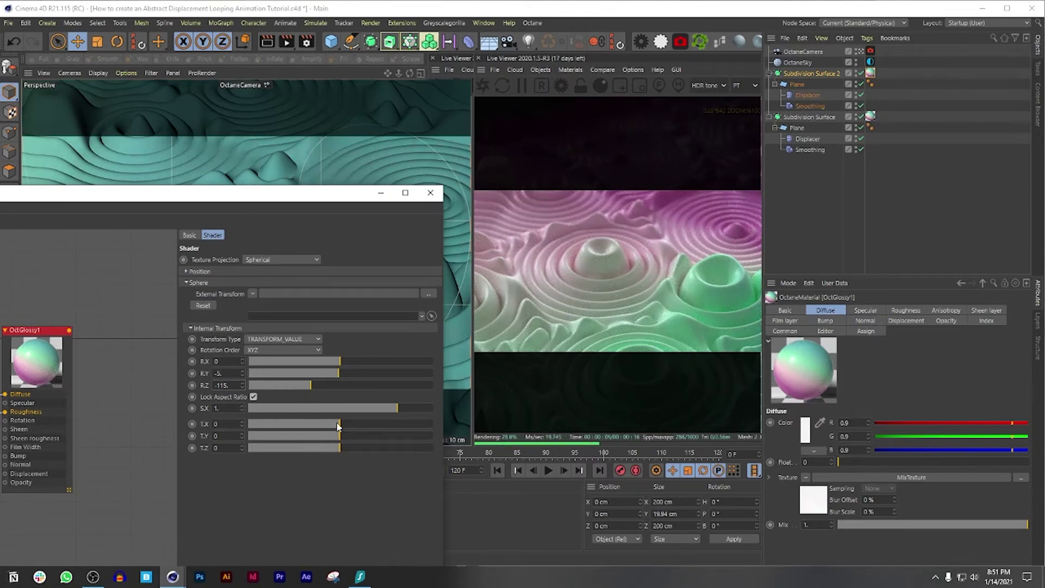
# Reset the projection's X offset to 0 and shift its Z offset to about 0.14
pyautogui.moveTo(341, 424); pyautogui.dragTo(360, 423)
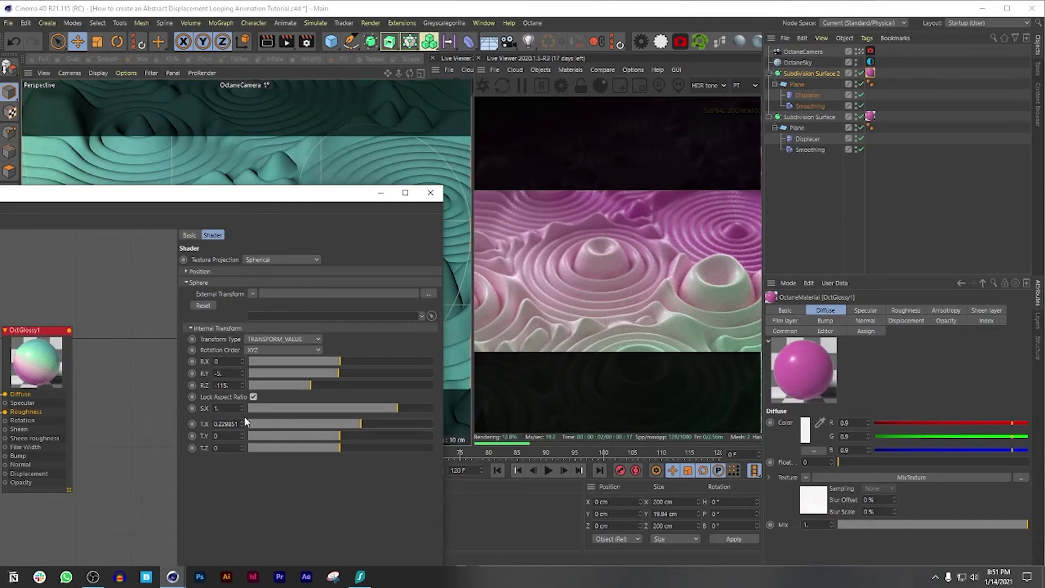
pyautogui.doubleClick(228, 424)
pyautogui.write('0')
pyautogui.press('Return')
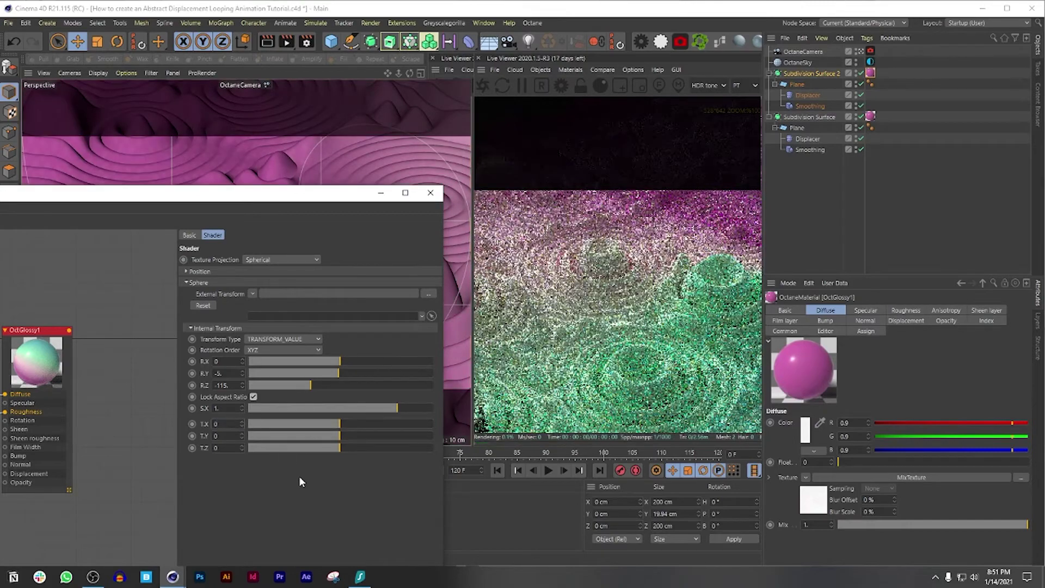
pyautogui.moveTo(341, 447); pyautogui.dragTo(358, 445)
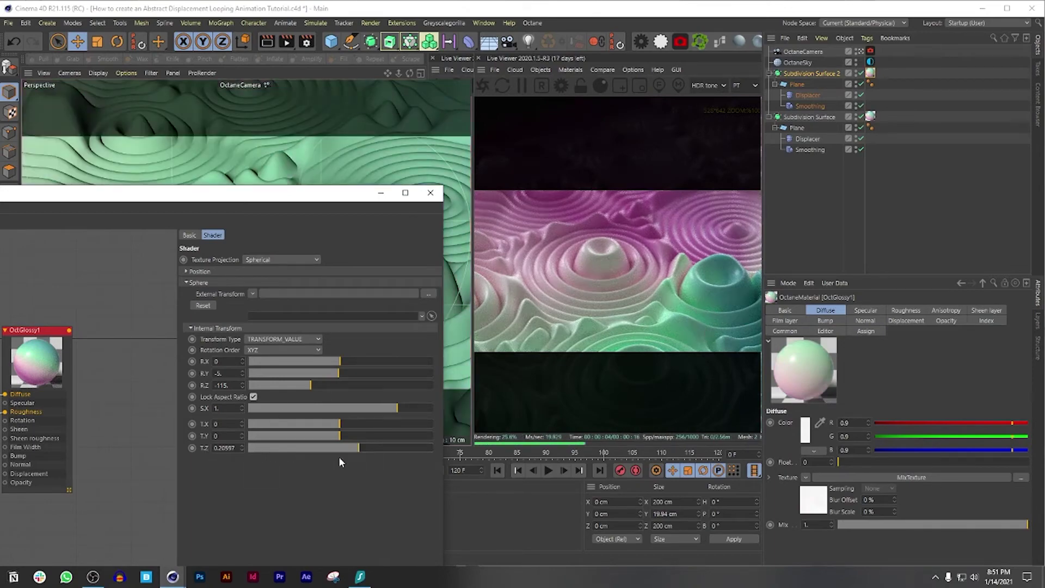
pyautogui.moveTo(354, 449)
pyautogui.mouseDown()
pyautogui.moveTo(344, 449)
pyautogui.moveTo(358, 448)
pyautogui.mouseUp()
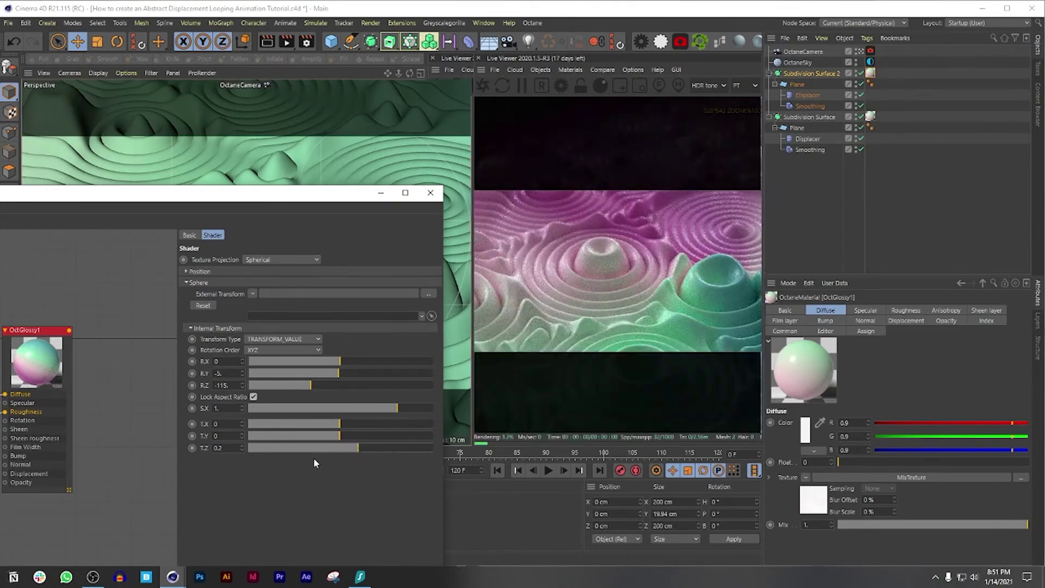
pyautogui.doubleClick(234, 447)
pyautogui.moveTo(351, 447); pyautogui.dragTo(353, 447)
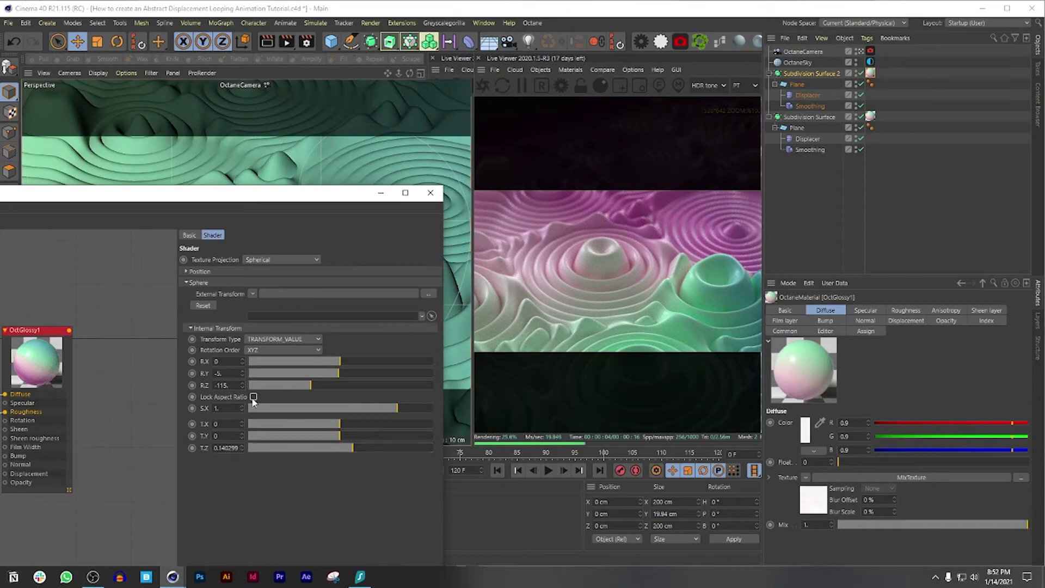
# Unlock the aspect ratio and stretch the projection's Z scale to 1.4
pyautogui.click(253, 397)
pyautogui.moveTo(395, 433); pyautogui.dragTo(410, 429)
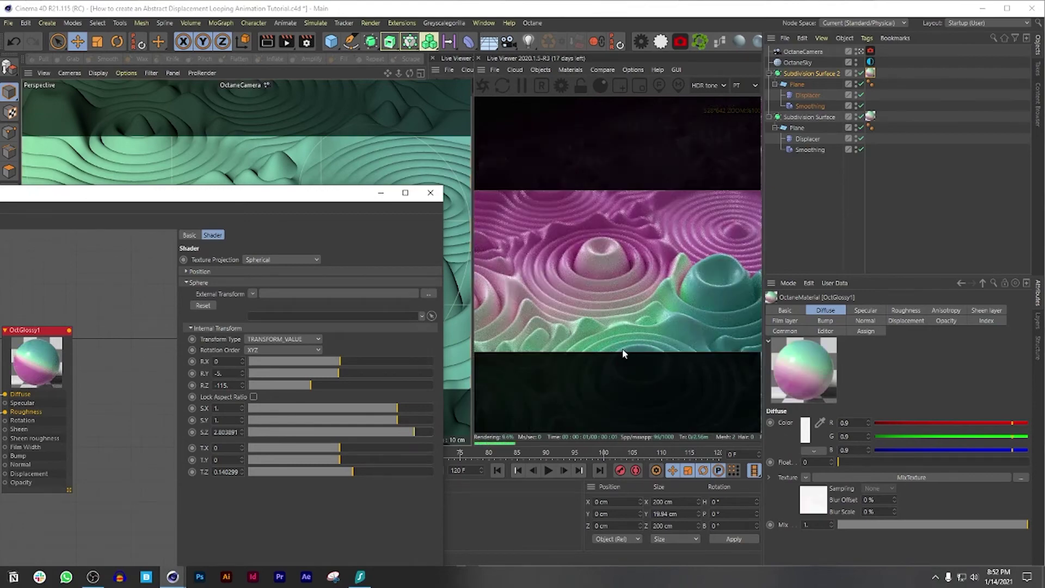
pyautogui.doubleClick(225, 432)
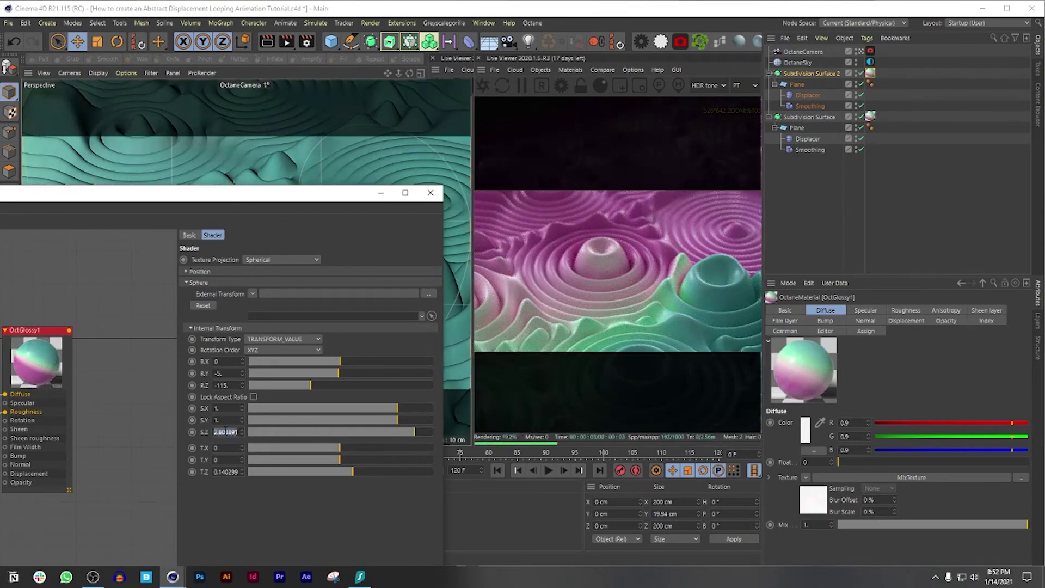
pyautogui.write('1.4')
pyautogui.press('Return')
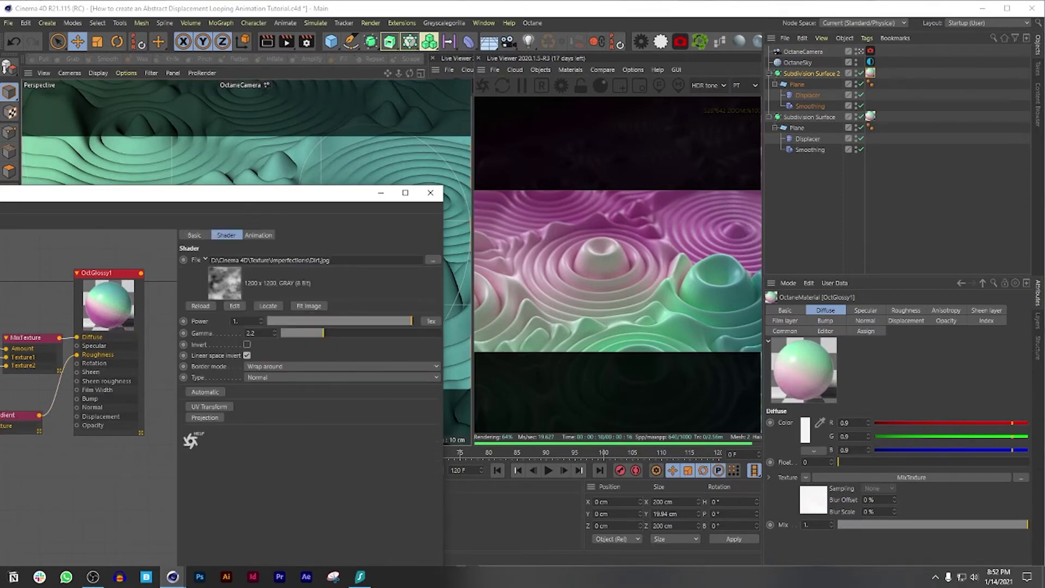
# Add a UV Transform to the dirt ImageTexture and scale it uniformly to about 2.42
pyautogui.click(207, 407)
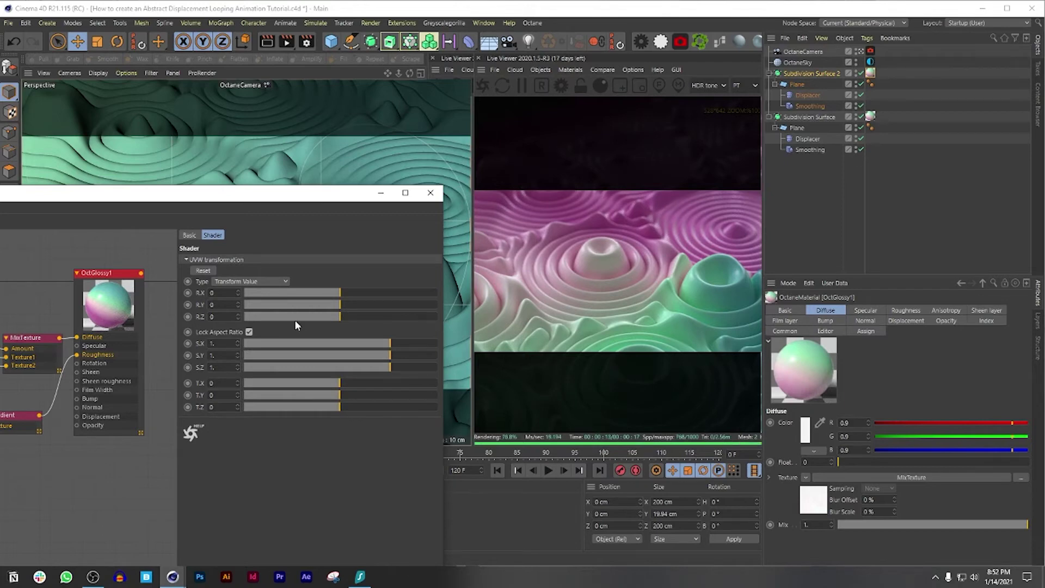
pyautogui.moveTo(222, 197); pyautogui.dragTo(391, 193)
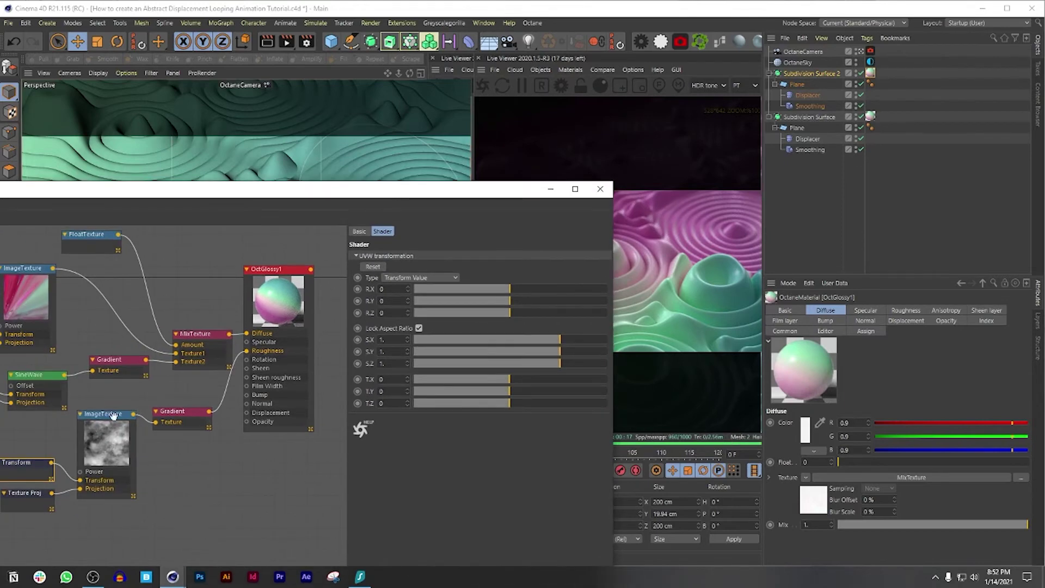
pyautogui.moveTo(549, 360); pyautogui.dragTo(575, 361)
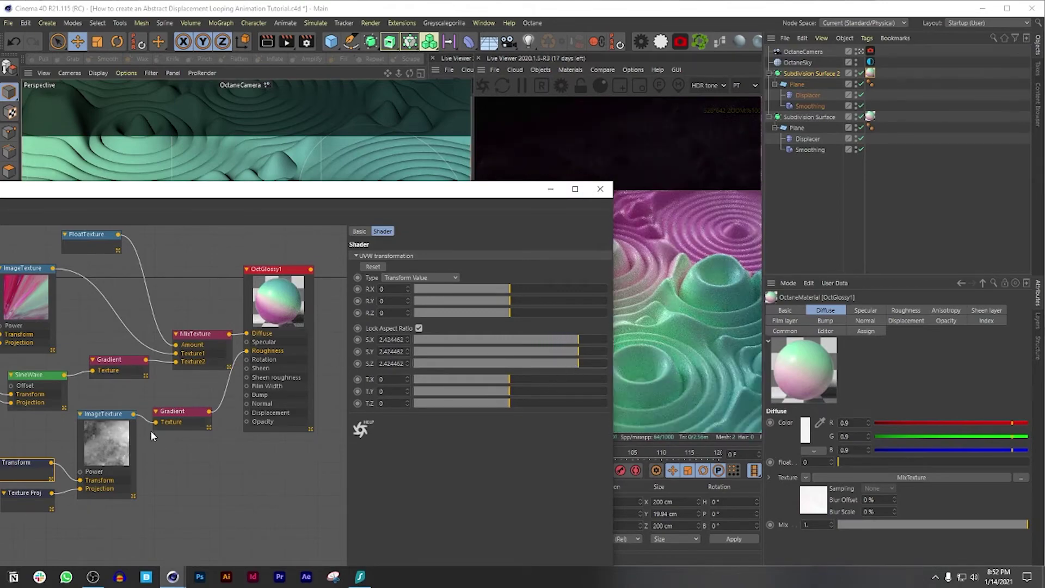
pyautogui.rightClick(171, 421)
pyautogui.click(196, 435)
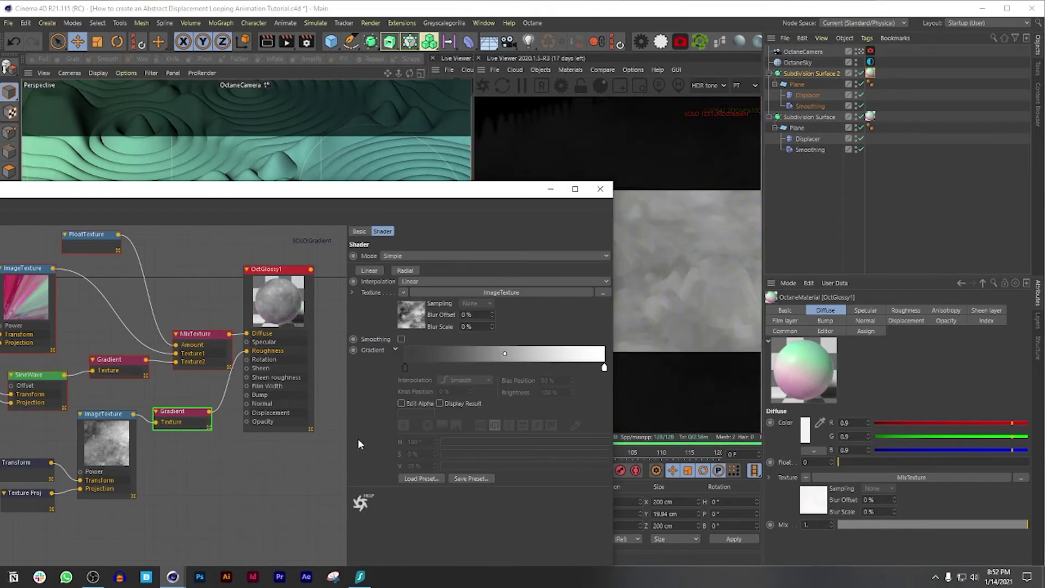
pyautogui.click(18, 477)
pyautogui.moveTo(571, 362); pyautogui.dragTo(542, 364)
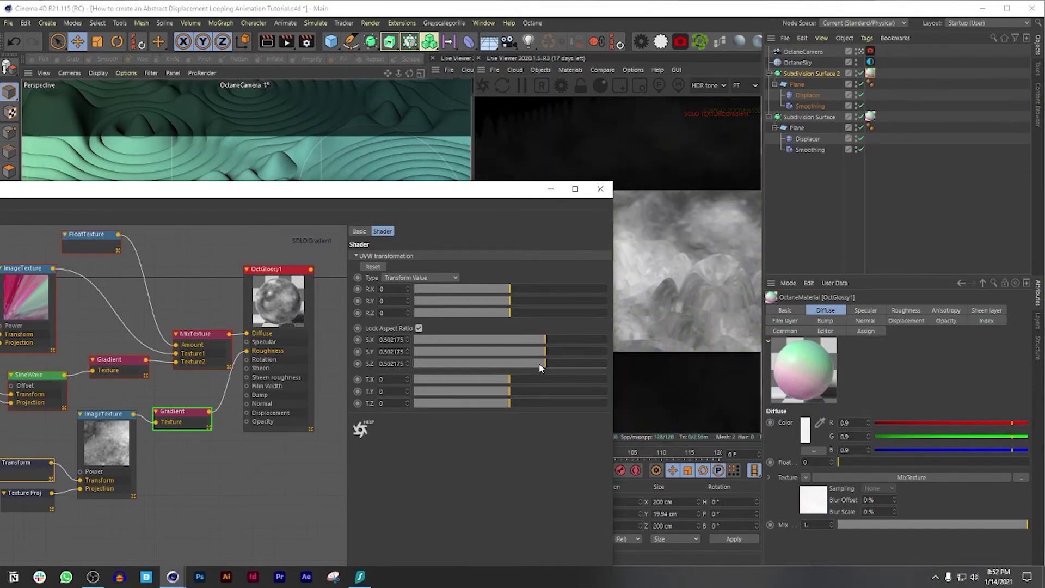
pyautogui.rightClick(28, 466)
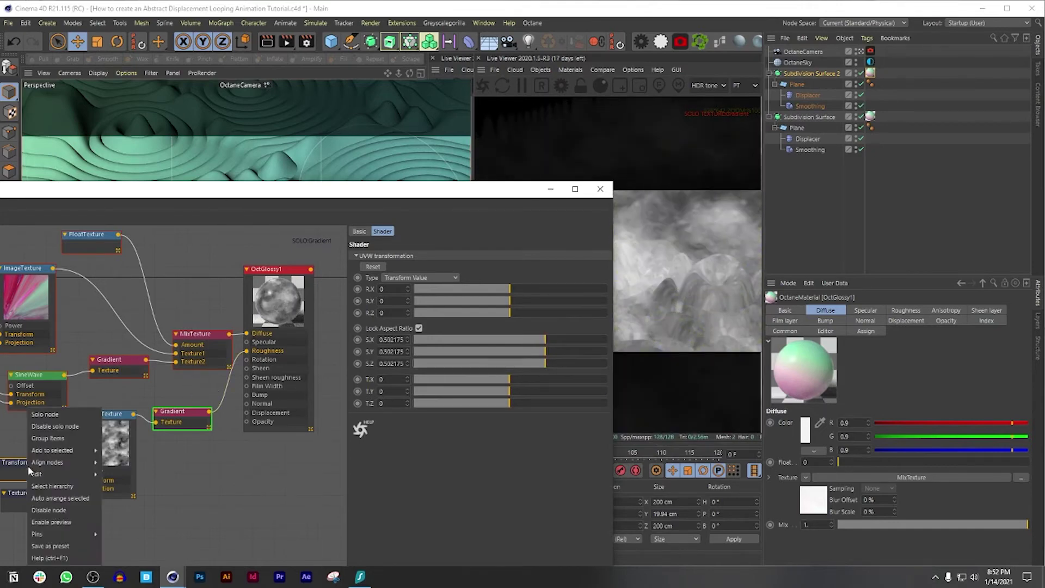
pyautogui.click(323, 234)
pyautogui.moveTo(344, 197); pyautogui.dragTo(221, 180)
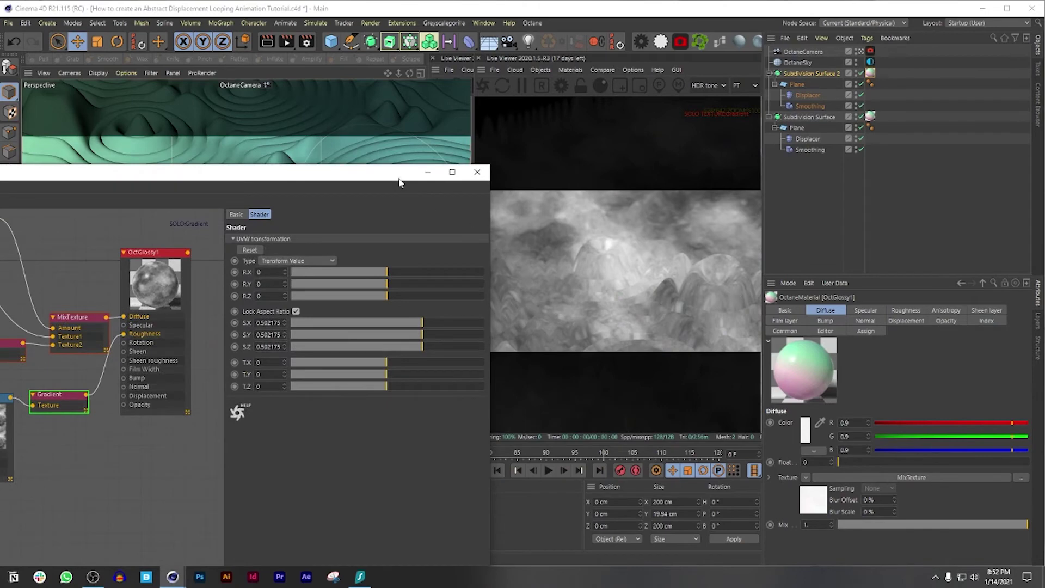
pyautogui.moveTo(397, 180); pyautogui.dragTo(351, 178)
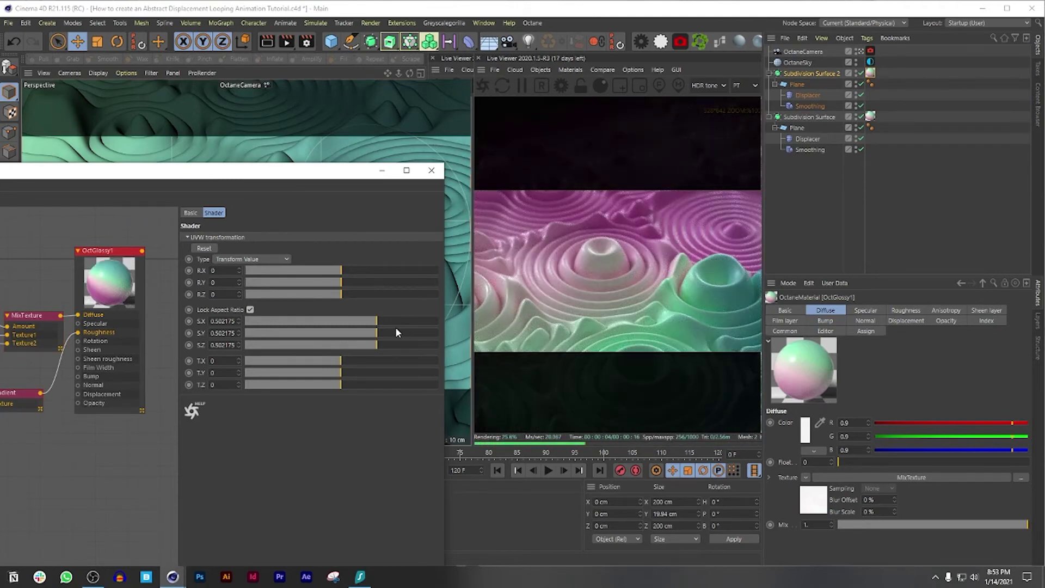
# Close the Node Editor, Ctrl-drag the glossy material into OctGlossy1.1, and open the copy's node graph
pyautogui.click(432, 171)
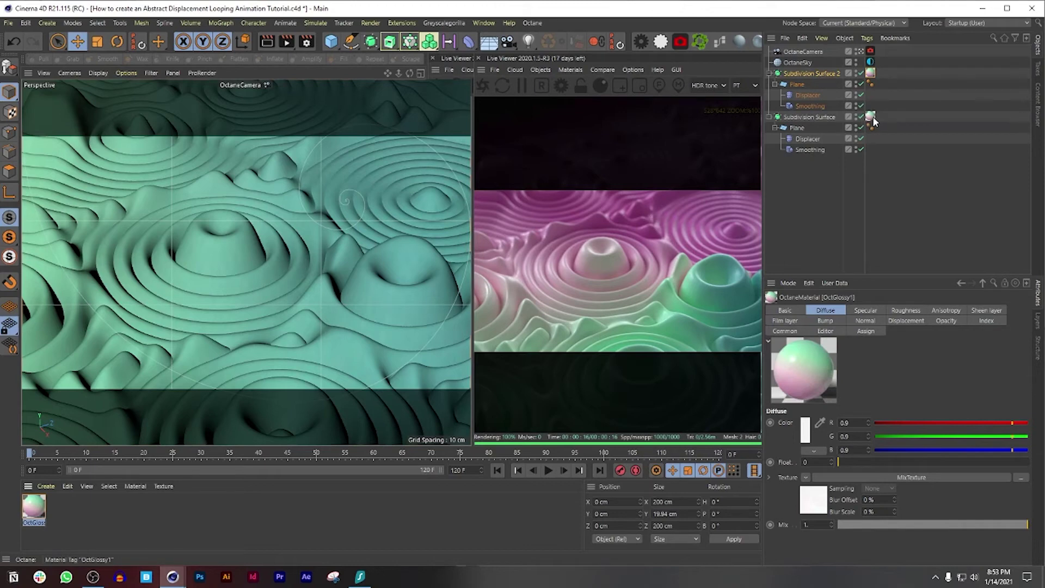
pyautogui.keyDown('ctrl'); pyautogui.moveTo(49, 504); pyautogui.dragTo(60, 506); pyautogui.keyUp('ctrl')
pyautogui.doubleClick(60, 509)
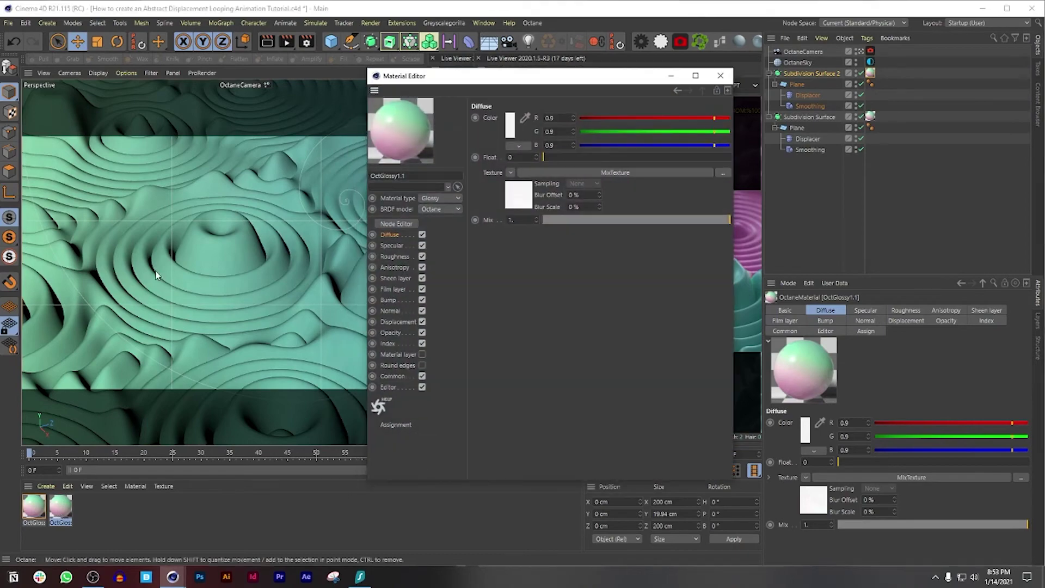
pyautogui.click(810, 117)
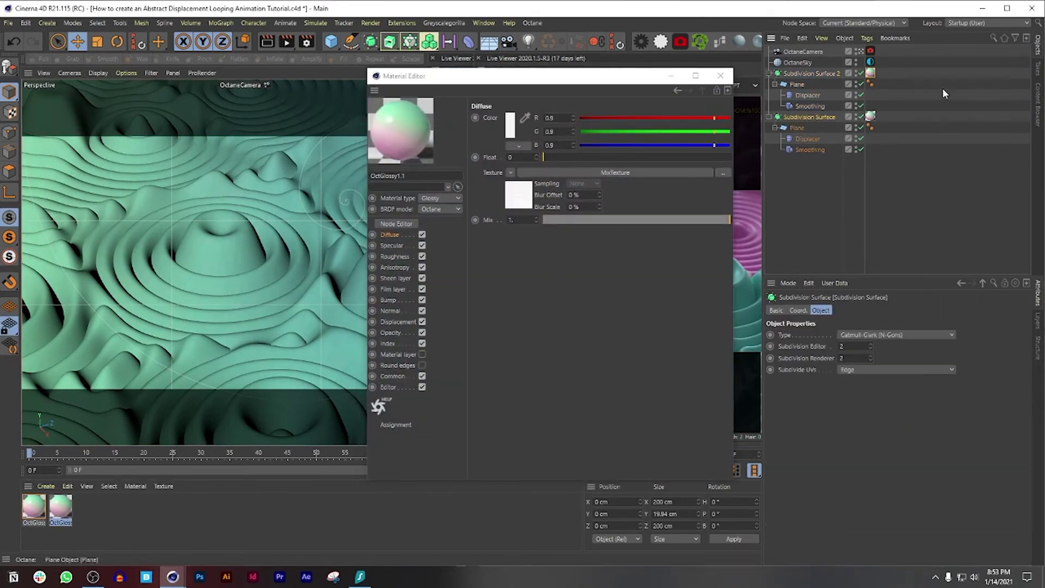
pyautogui.click(406, 224)
# Load the Rainbow 2 preset into the copied material's SineWave-driven Gradient node
pyautogui.moveTo(309, 142); pyautogui.dragTo(453, 127)
pyautogui.click(47, 148)
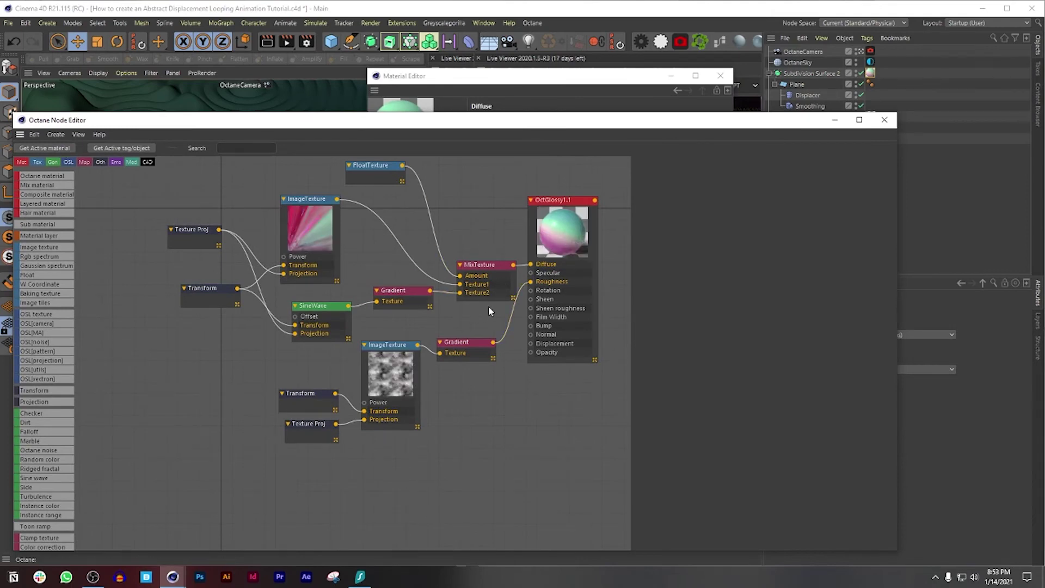
pyautogui.click(417, 301)
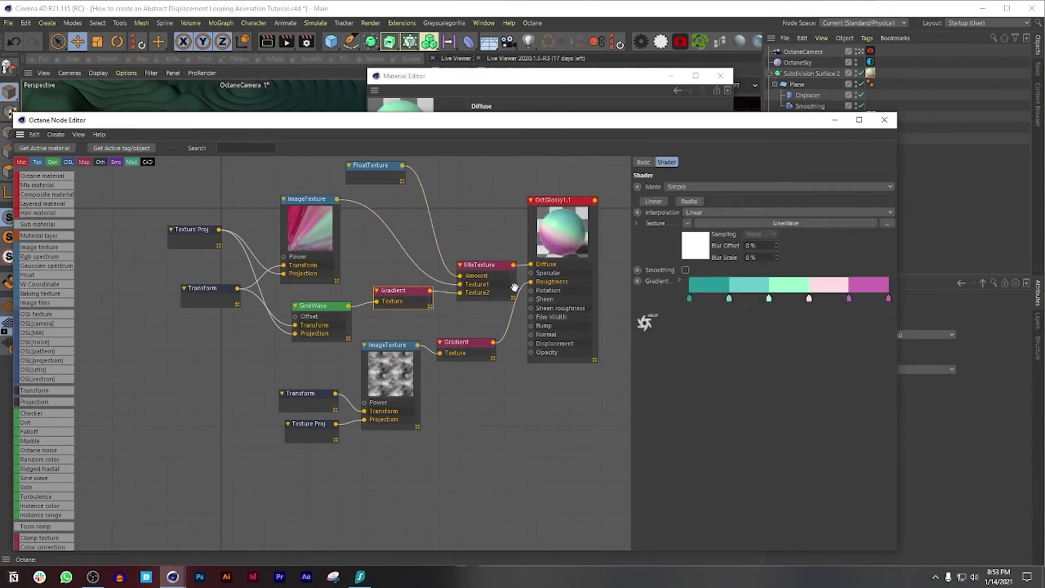
pyautogui.click(680, 281)
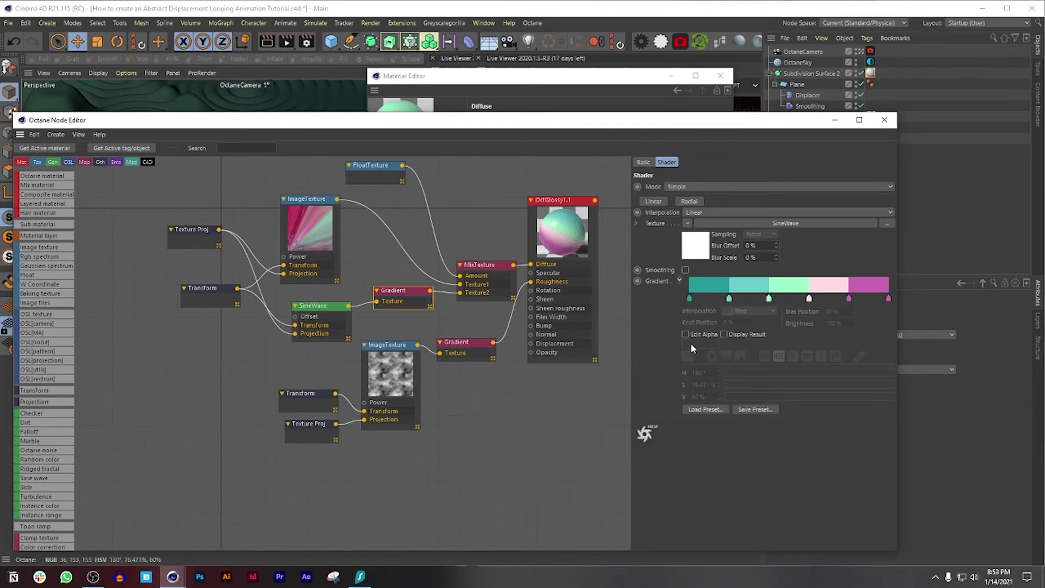
pyautogui.click(707, 407)
pyautogui.scroll(-5, 689, 357)
pyautogui.scroll(5, 628, 312)
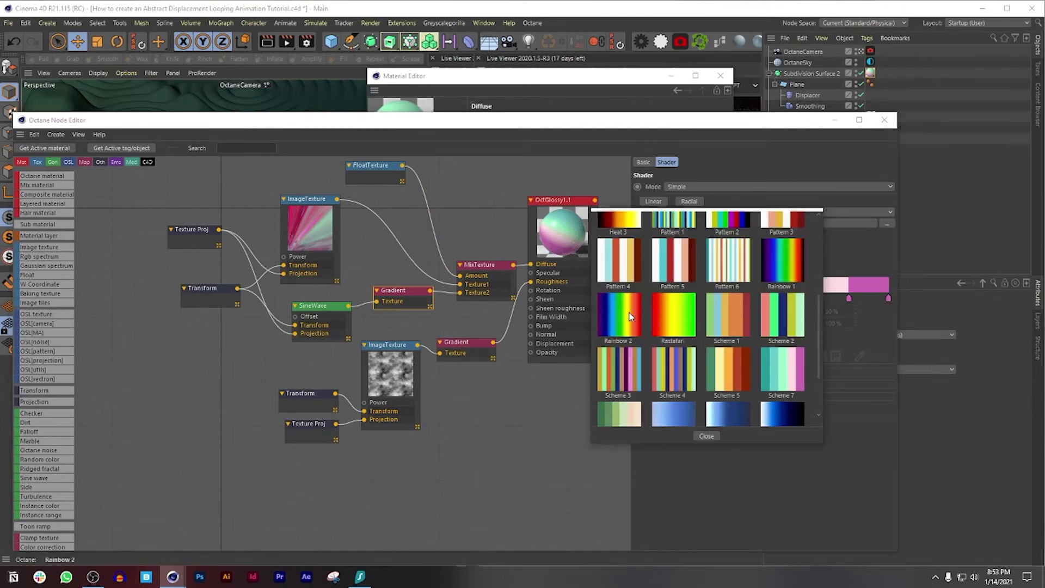
pyautogui.click(628, 312)
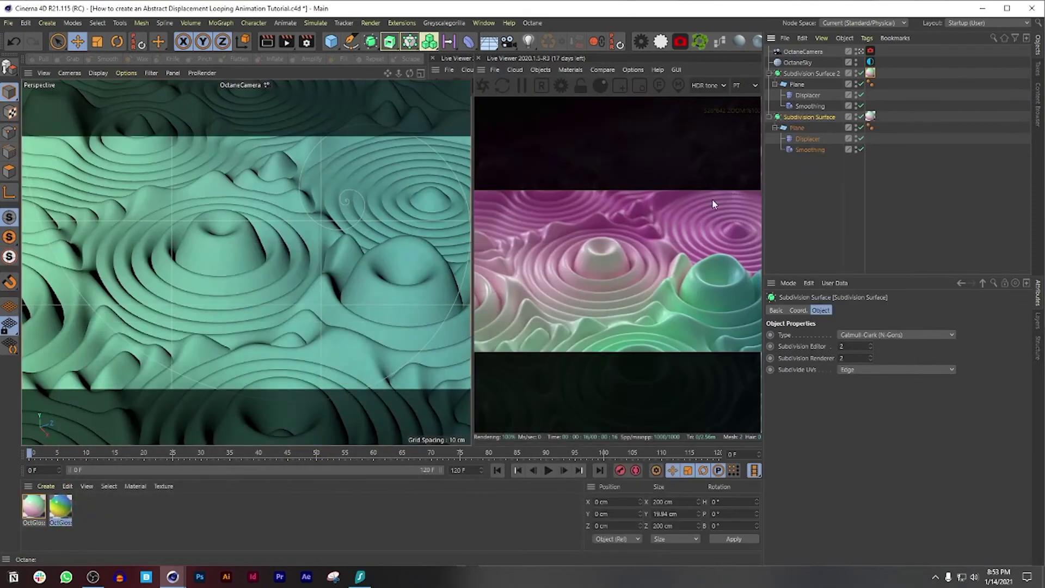
# Close the editors and drag OctGlossy1.1 onto the second Subdivision Surface
pyautogui.click(834, 120)
pyautogui.click(60, 515)
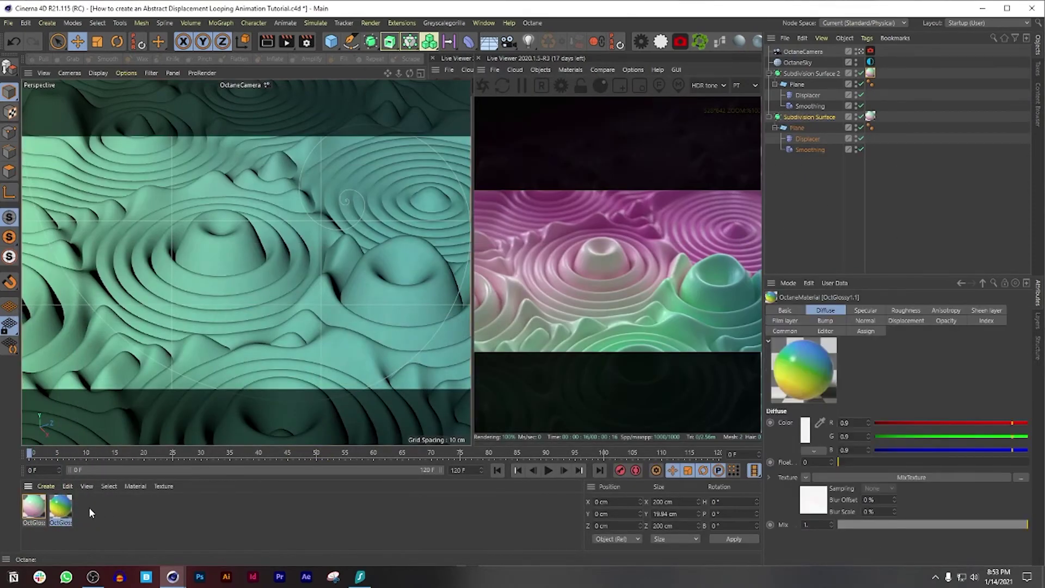
pyautogui.moveTo(63, 503); pyautogui.dragTo(870, 117)
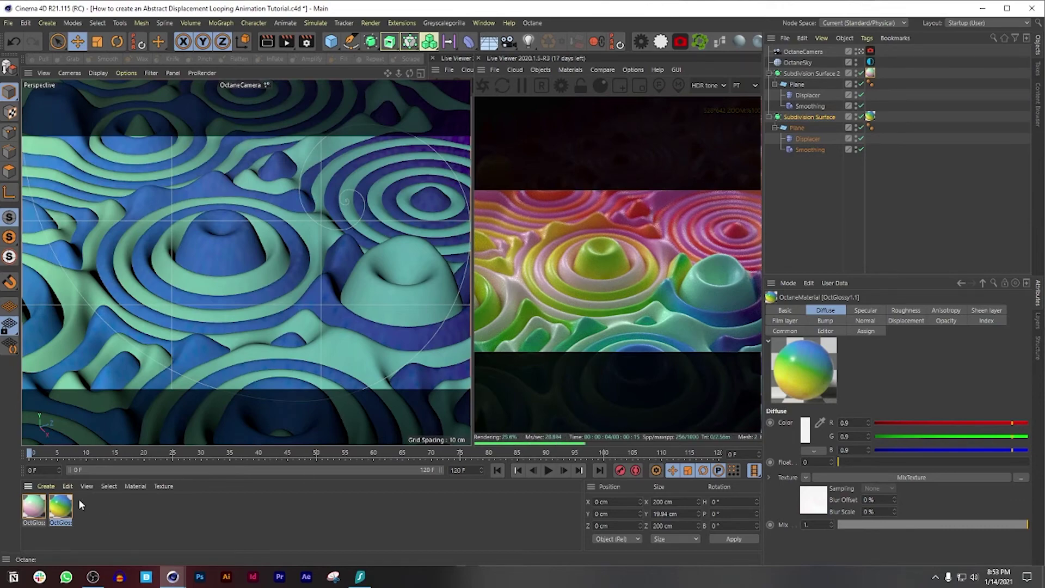
# Change the copied material's OctGlossy1.1 node material type to Metallic
pyautogui.doubleClick(64, 515)
pyautogui.click(393, 223)
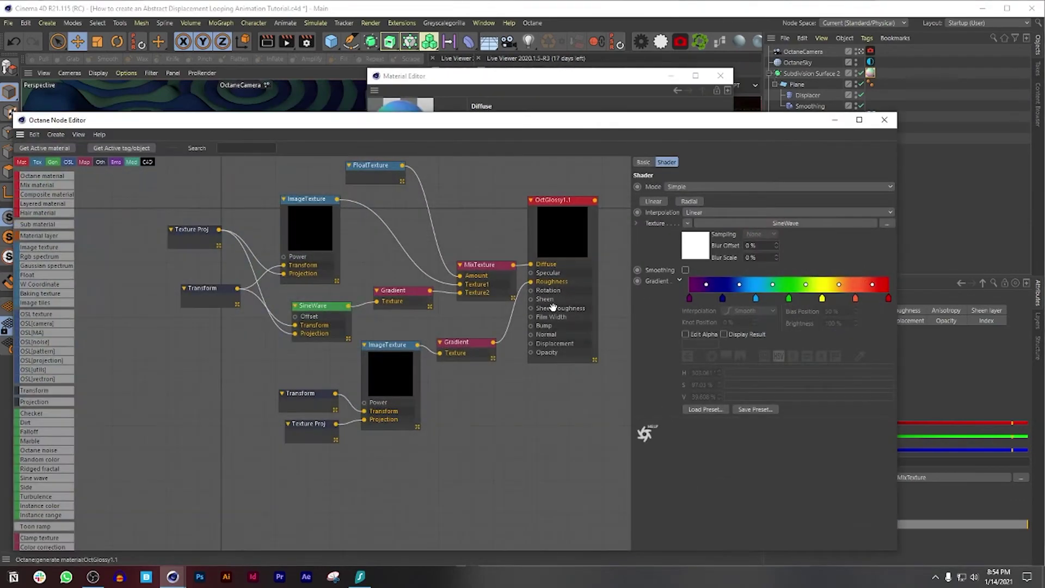
pyautogui.moveTo(492, 133); pyautogui.dragTo(578, 135)
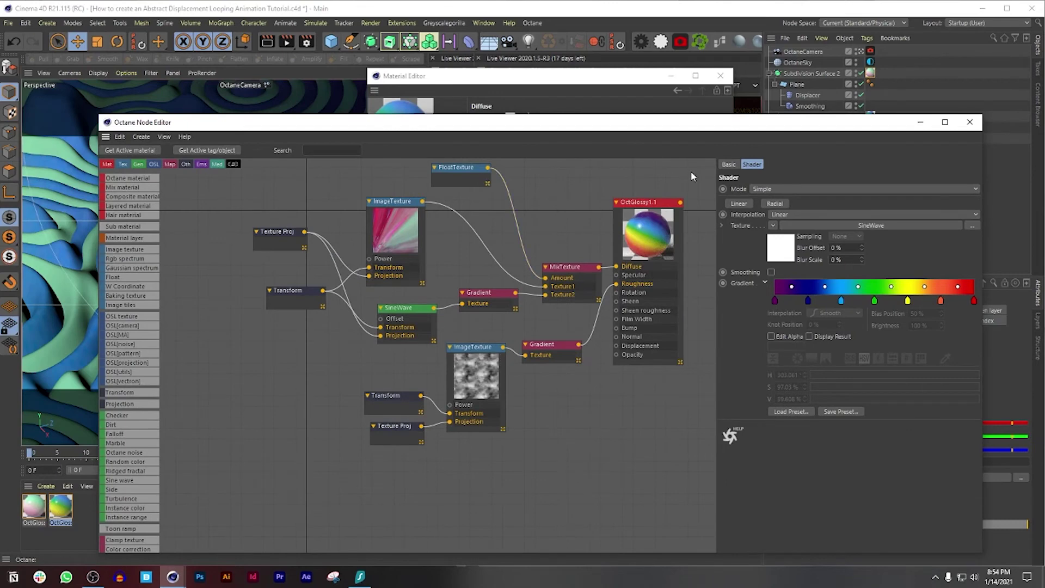
pyautogui.click(653, 203)
pyautogui.click(738, 164)
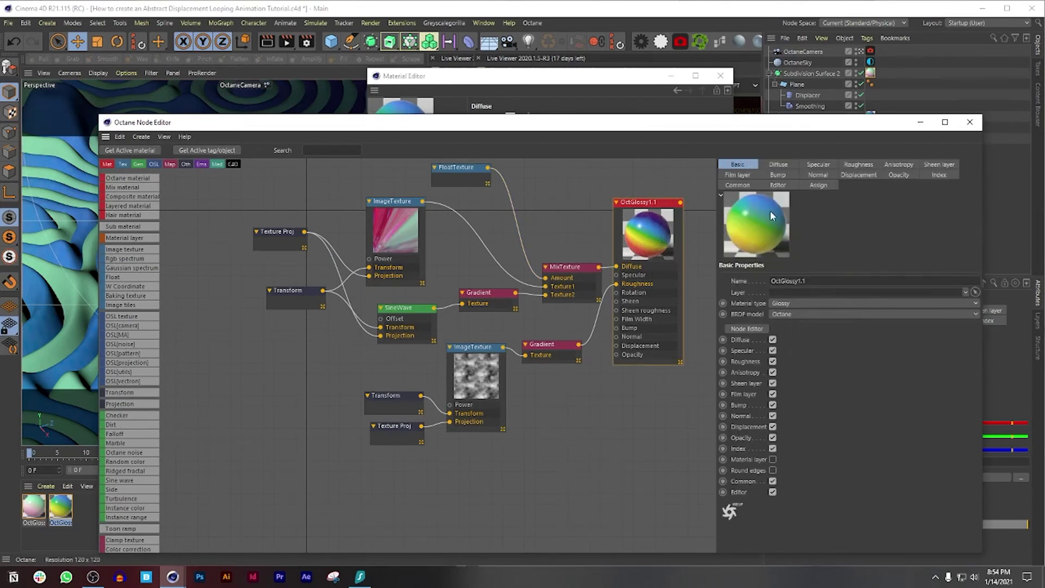
pyautogui.click(791, 306)
pyautogui.click(789, 343)
pyautogui.click(721, 76)
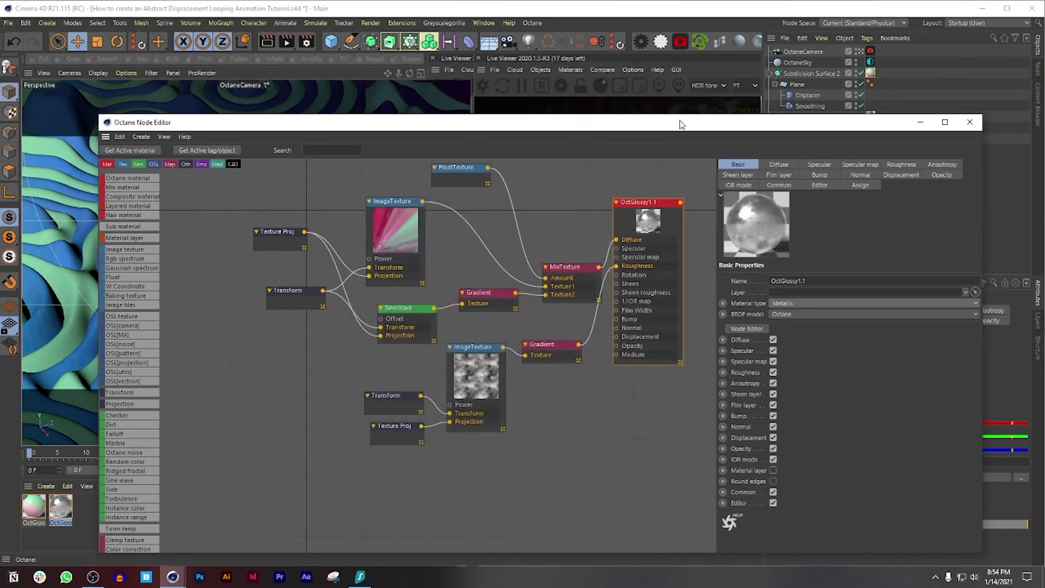
# Set the OctGlossy1.1 material type back to Glossy and close the node graph
pyautogui.moveTo(684, 128); pyautogui.dragTo(657, 372)
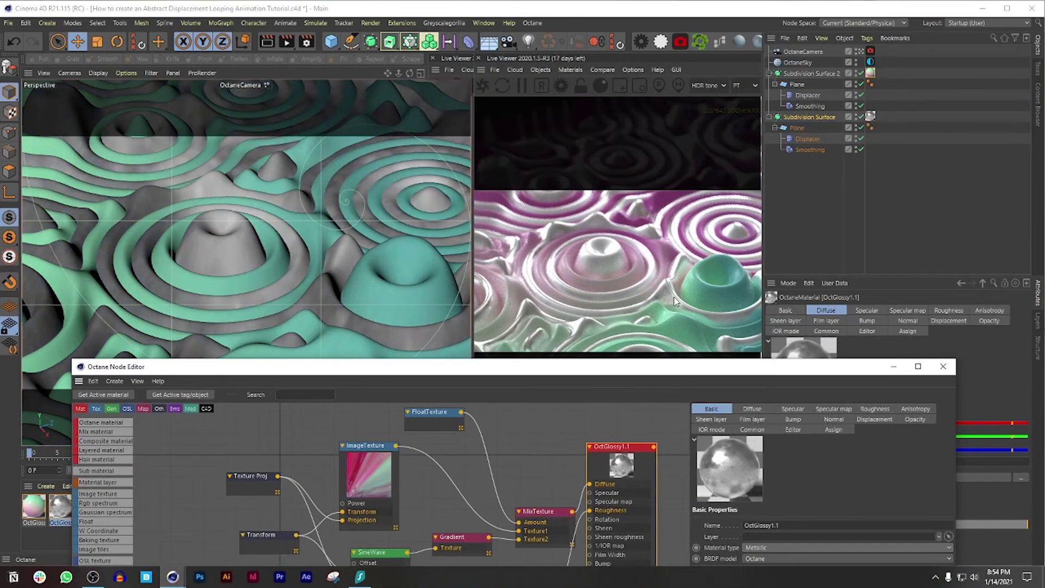
pyautogui.moveTo(651, 372); pyautogui.dragTo(643, 214)
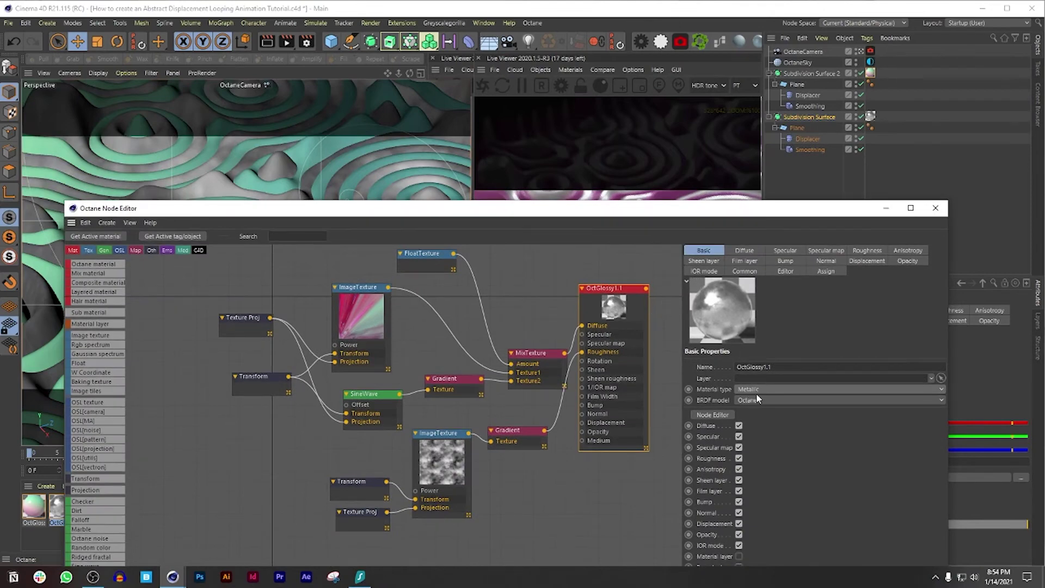
pyautogui.click(756, 390)
pyautogui.click(751, 407)
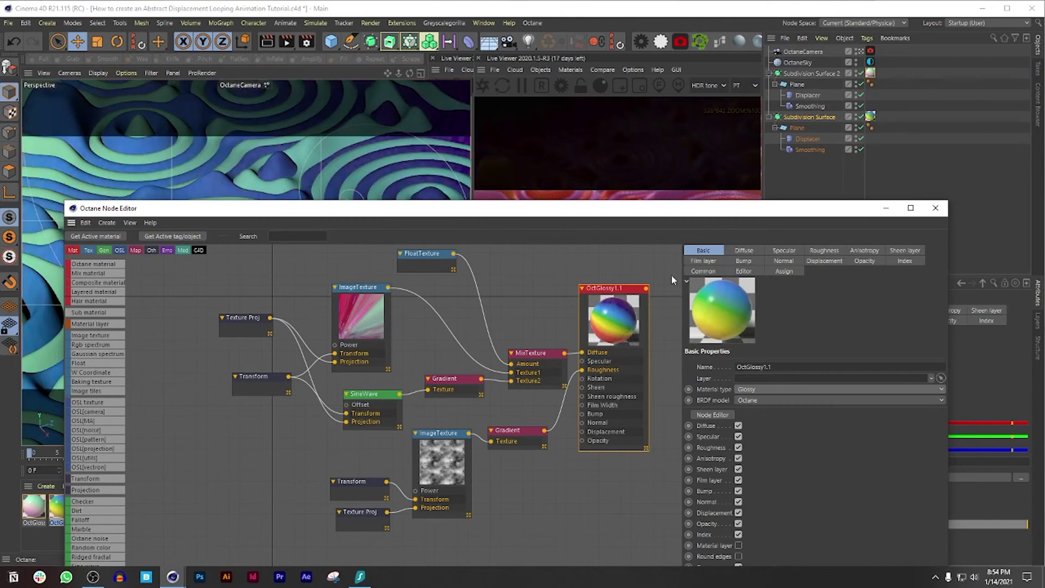
pyautogui.moveTo(626, 220); pyautogui.dragTo(645, 205)
pyautogui.click(955, 200)
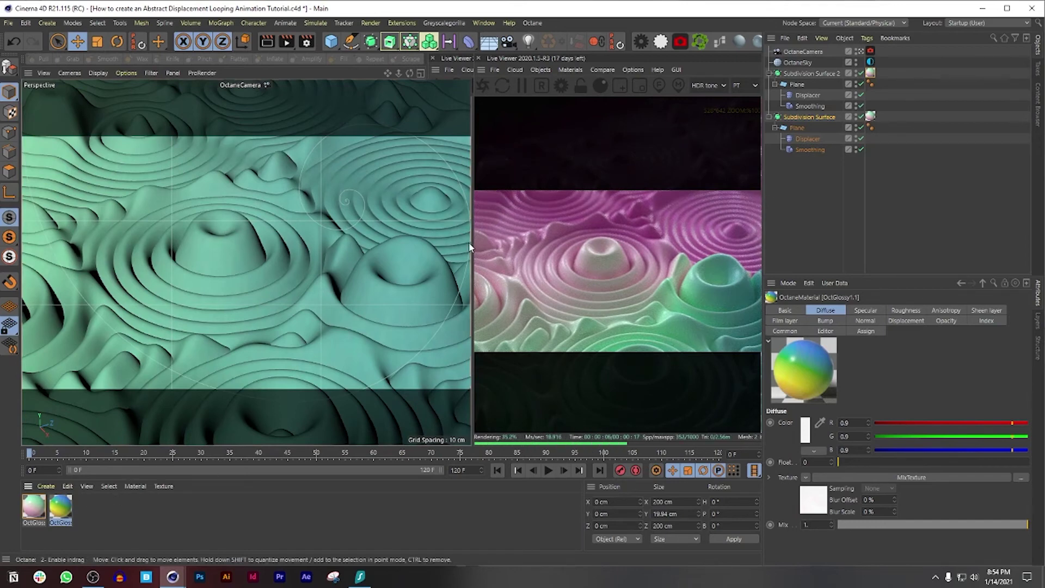
# Enable the Camera Imager on the OctaneCamera tag
pyautogui.click(870, 50)
pyautogui.click(924, 311)
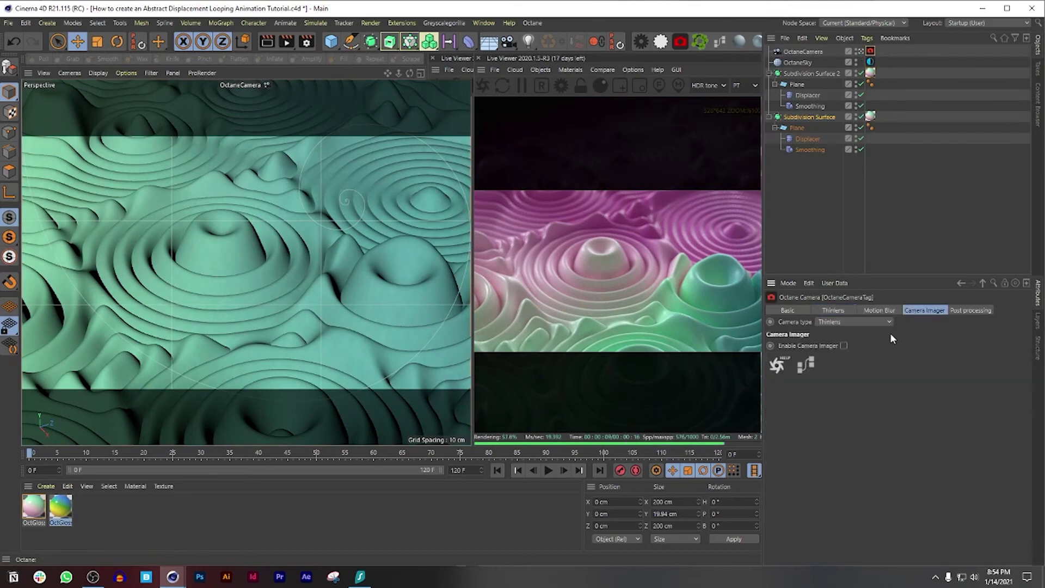
pyautogui.click(845, 346)
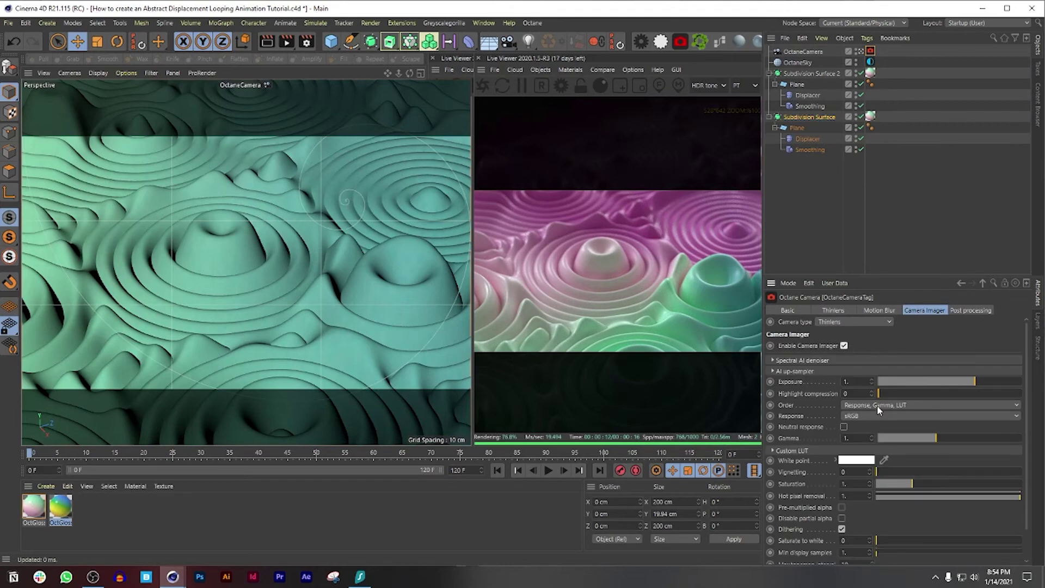
# Enable post processing on the Octane camera with Bloom power set to 30
pyautogui.click(971, 310)
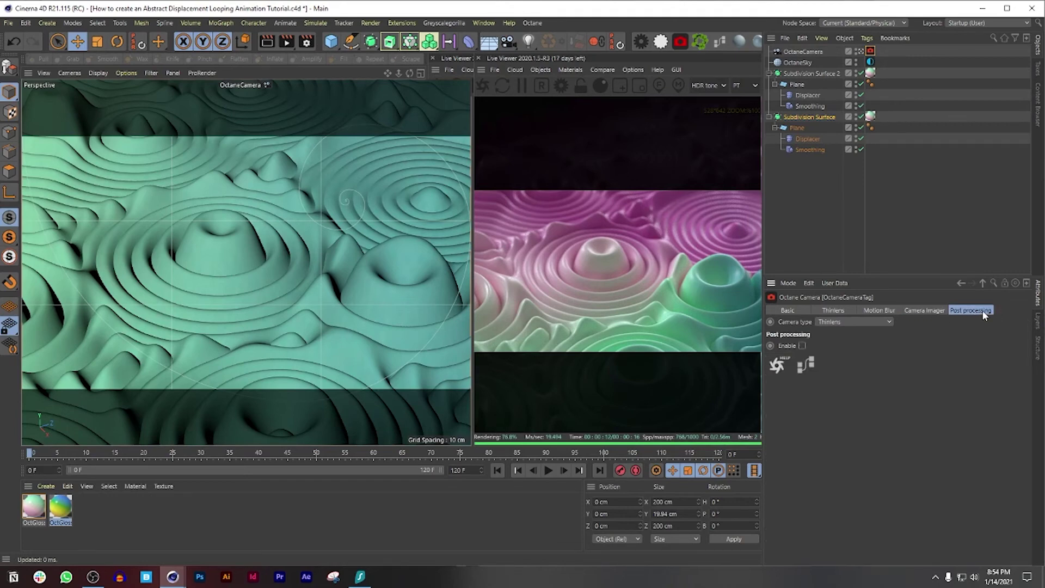
pyautogui.click(802, 346)
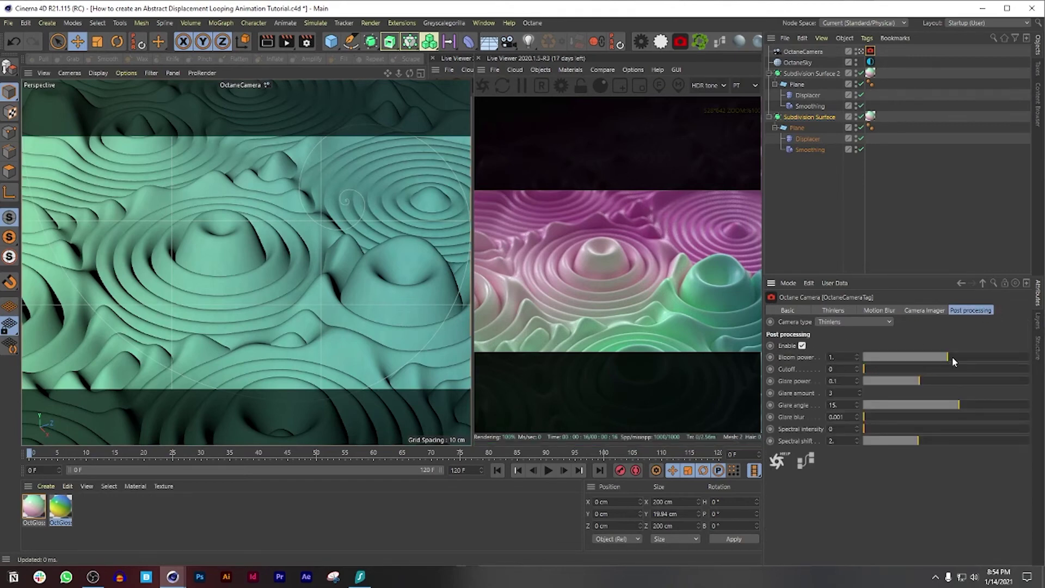
pyautogui.moveTo(952, 357); pyautogui.dragTo(985, 357)
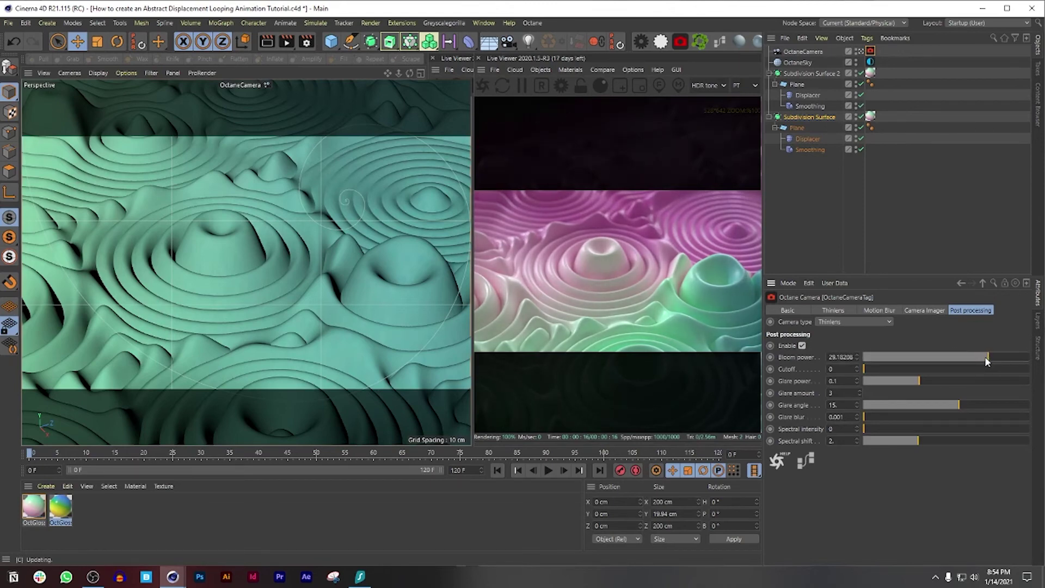
pyautogui.click(841, 357)
pyautogui.write('30')
pyautogui.click(913, 309)
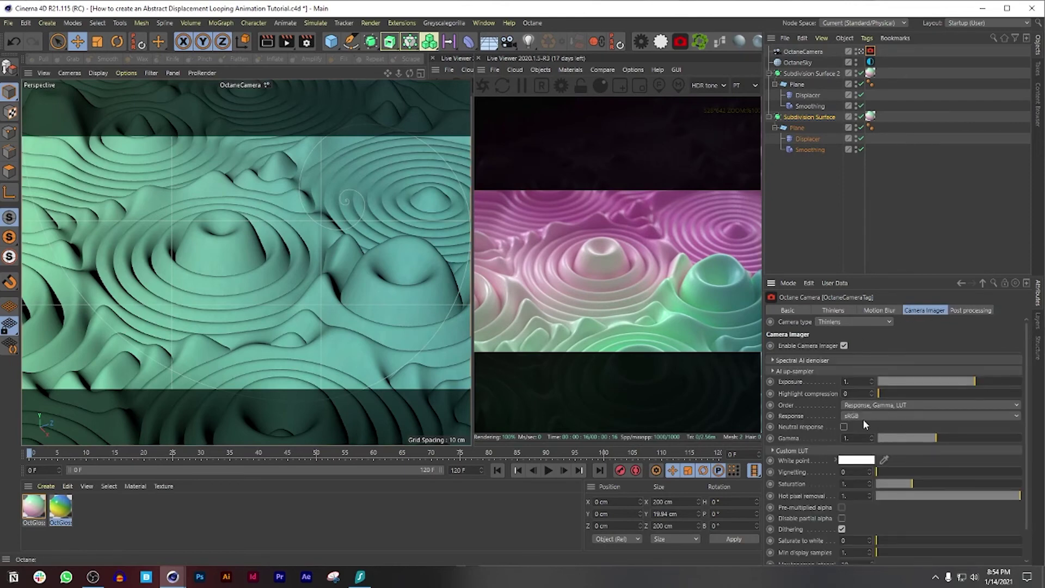
# Try exposure about 1.8 and gamma about 0.34, then reset them to 1
pyautogui.scroll(4, 862, 416)
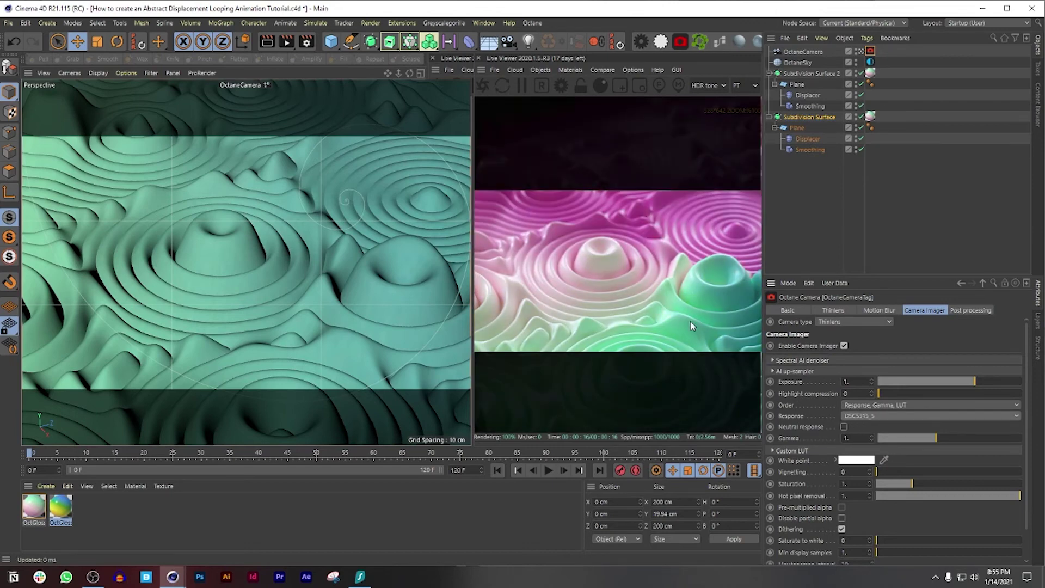
pyautogui.click(844, 427)
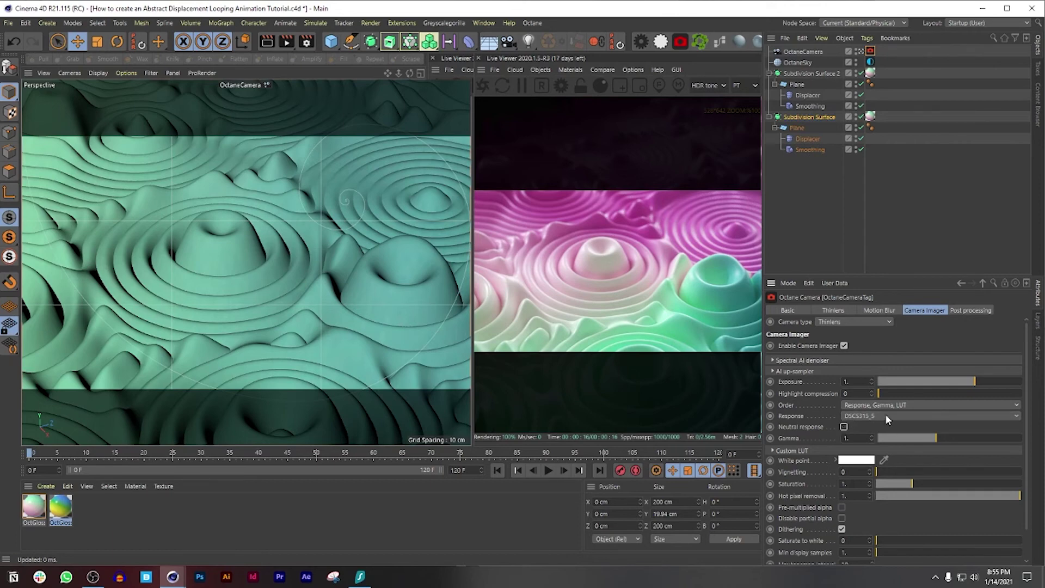
pyautogui.scroll(3, 885, 416)
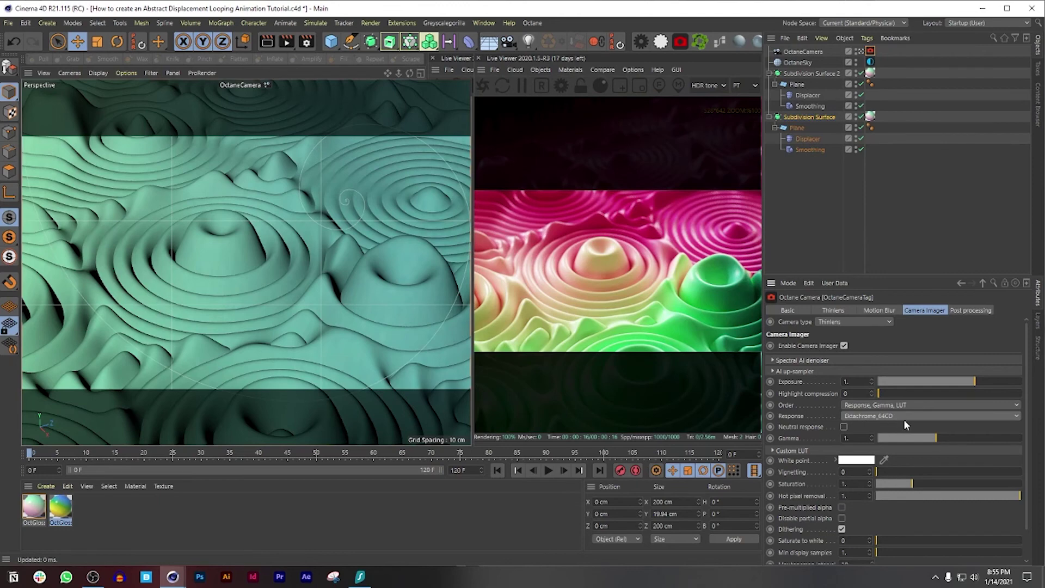
pyautogui.moveTo(975, 381); pyautogui.dragTo(981, 377)
pyautogui.moveTo(928, 439)
pyautogui.mouseDown()
pyautogui.moveTo(939, 433)
pyautogui.moveTo(909, 438)
pyautogui.mouseUp()
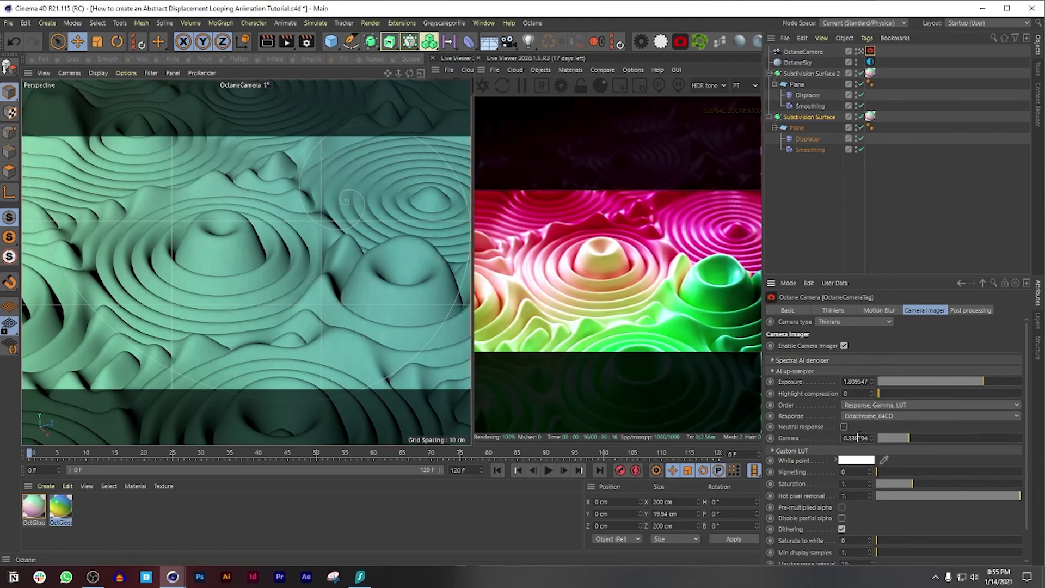
pyautogui.write('1')
pyautogui.press('Return')
# Cycle the imager response through Max_Zoom_800CD and Ektachrome_100CD, settling on DSCS315_1
pyautogui.click(877, 415)
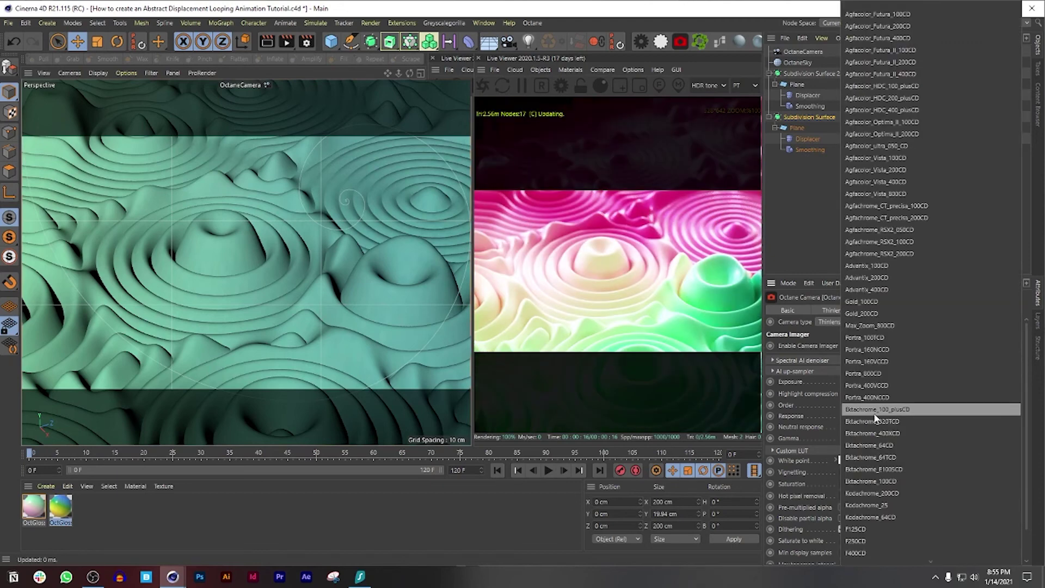
pyautogui.click(870, 420)
pyautogui.click(871, 417)
pyautogui.click(873, 419)
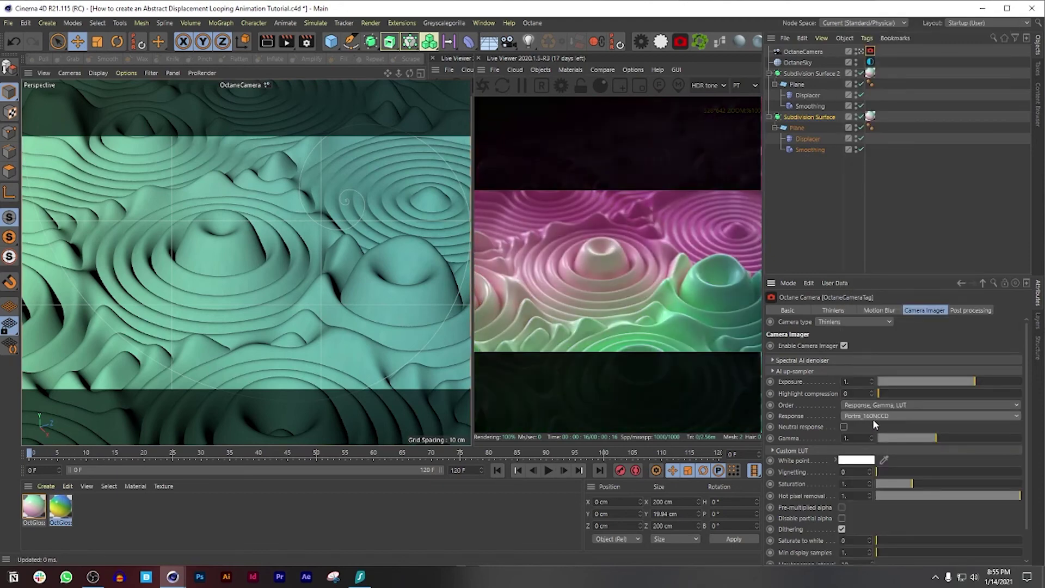
pyautogui.click(874, 419)
pyautogui.click(873, 419)
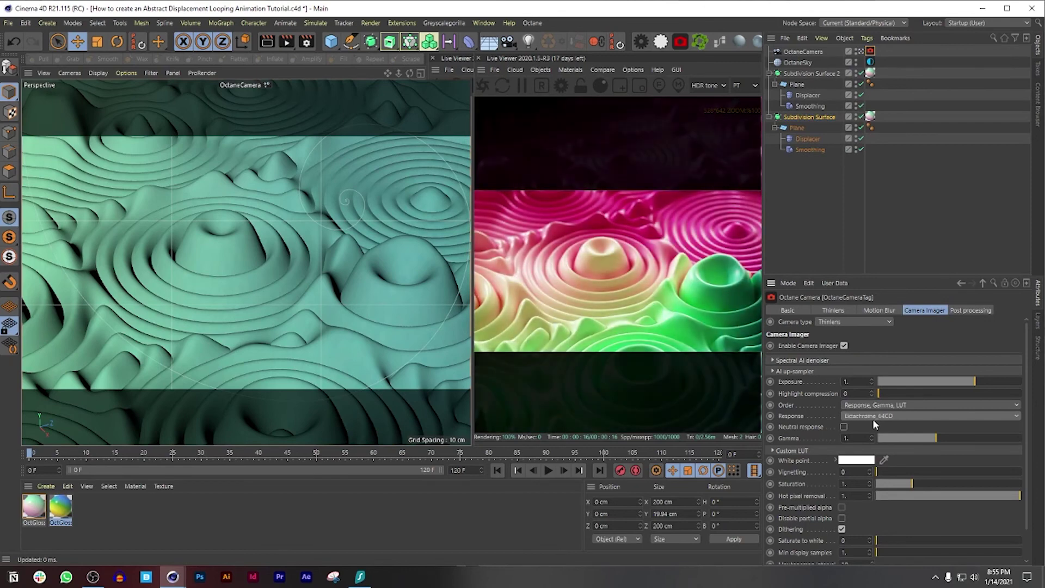
pyautogui.click(873, 419)
pyautogui.click(873, 419)
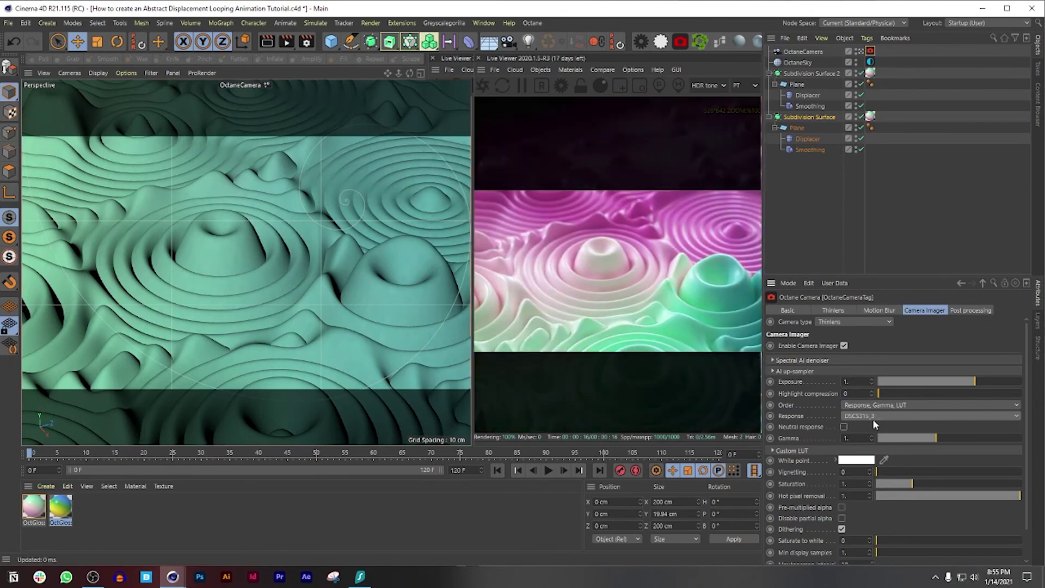
pyautogui.click(873, 419)
pyautogui.click(873, 419)
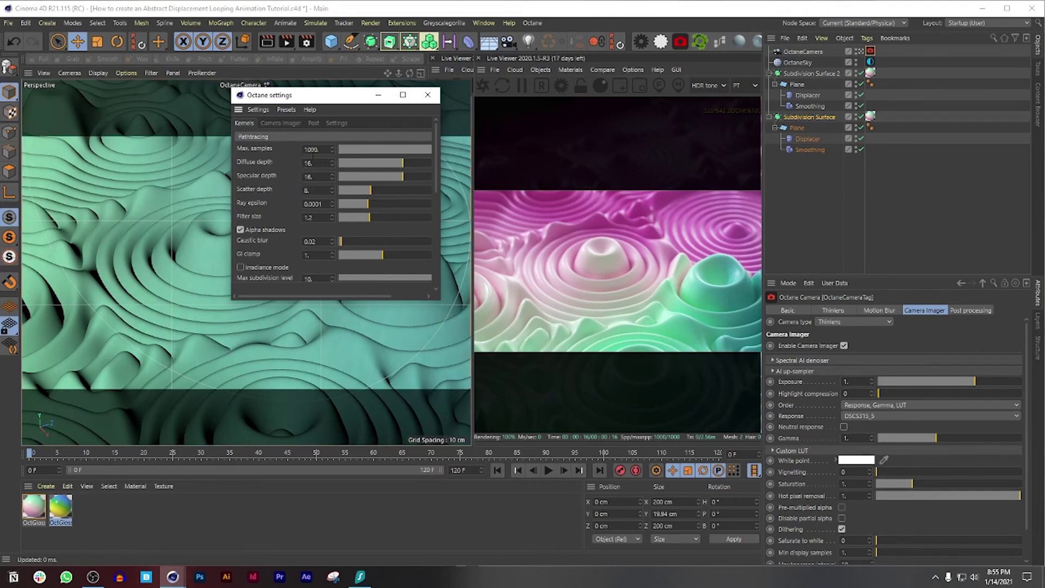
# Set Octane's Max. samples to 1200 and start a render to the Picture Viewer
pyautogui.doubleClick(320, 150)
pyautogui.write('1200')
pyautogui.press('Return')
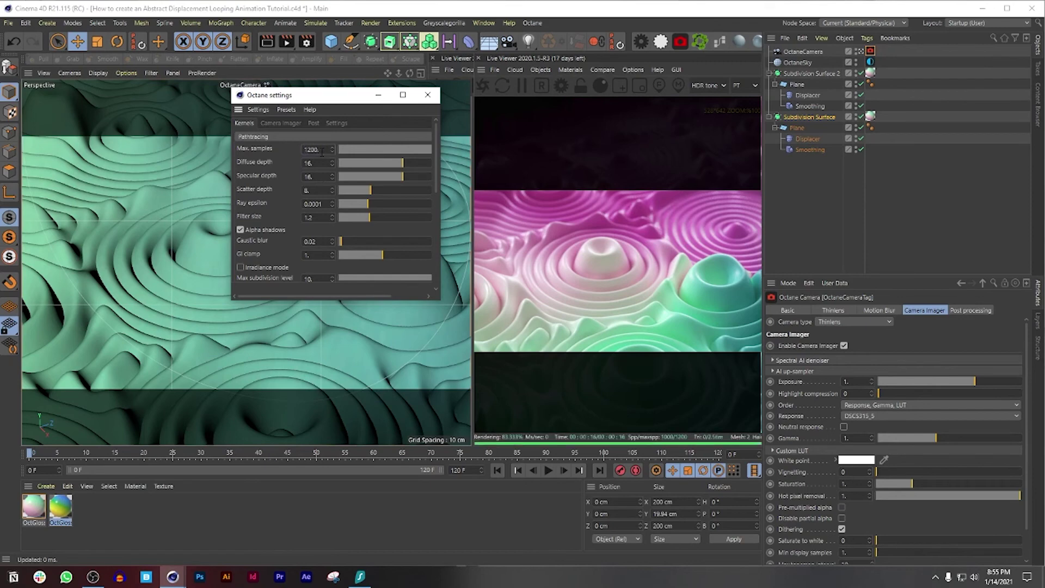
pyautogui.click(428, 95)
pyautogui.click(286, 41)
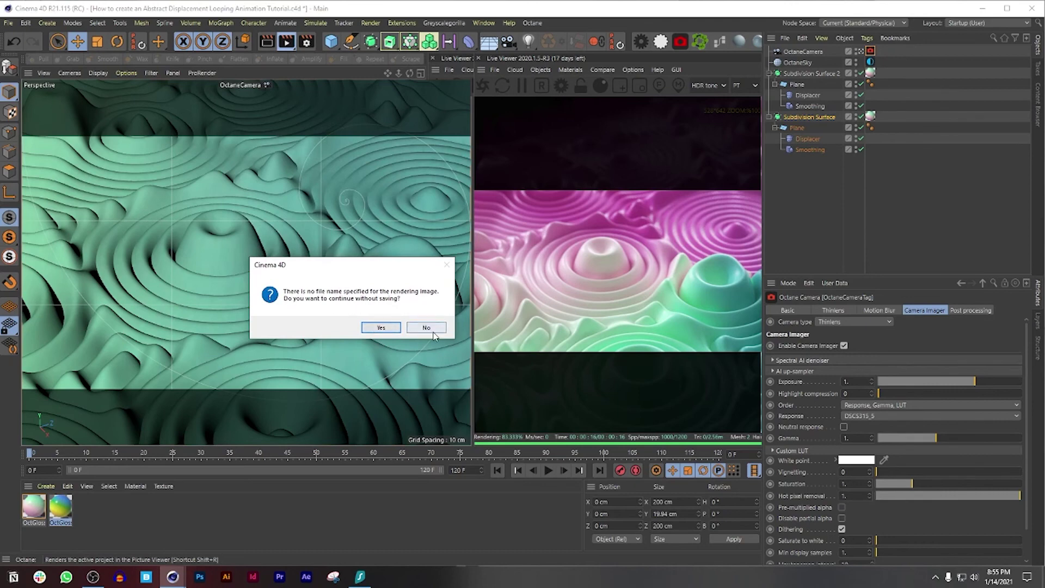
# Dismiss the missing file name warning and set the render Save format to 16-bit OpenEXR
pyautogui.click(381, 327)
pyautogui.hotkey('ctrl', 'b')
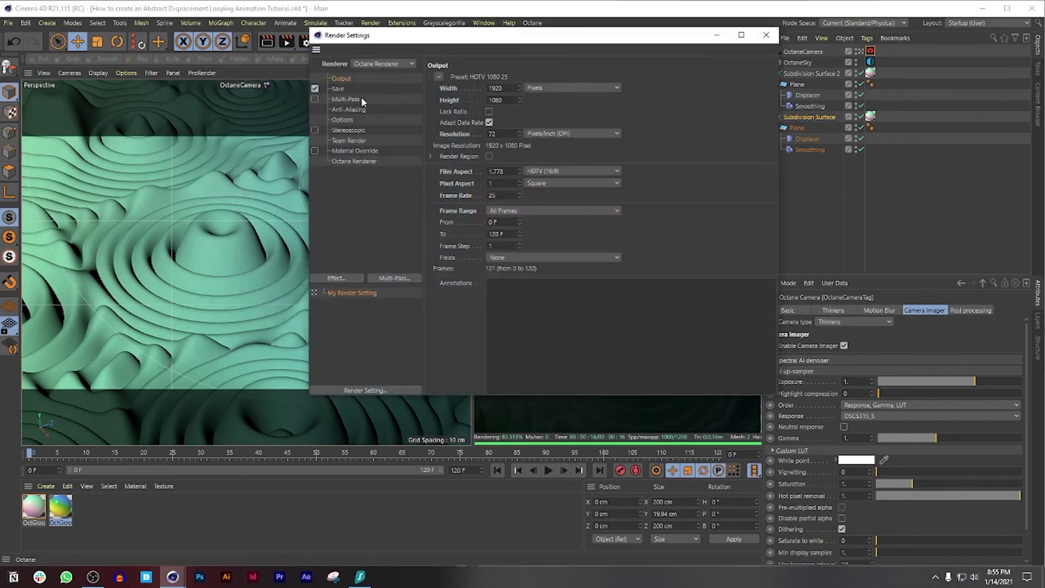
pyautogui.click(340, 88)
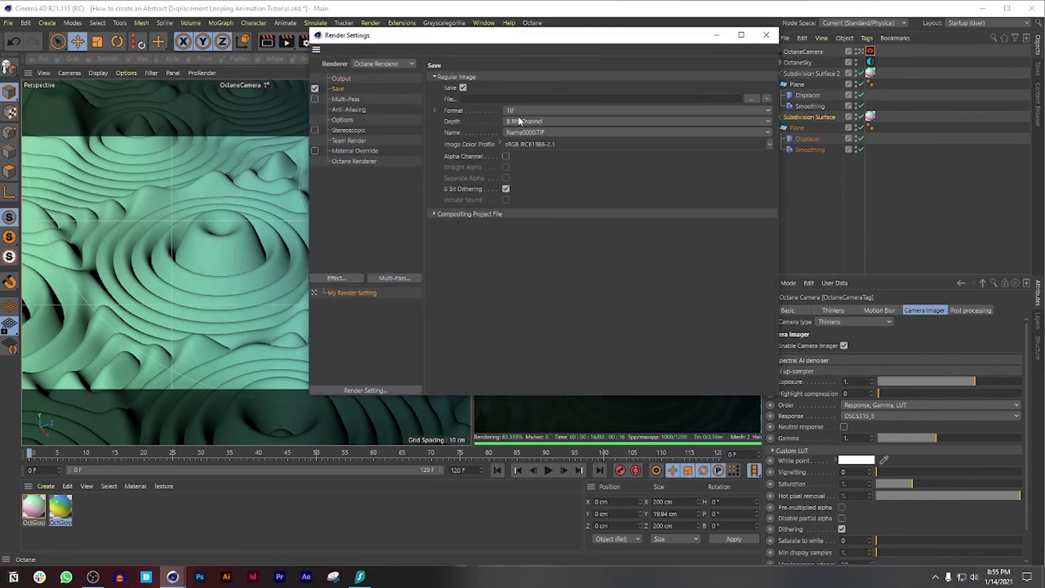
pyautogui.moveTo(493, 44); pyautogui.dragTo(430, 77)
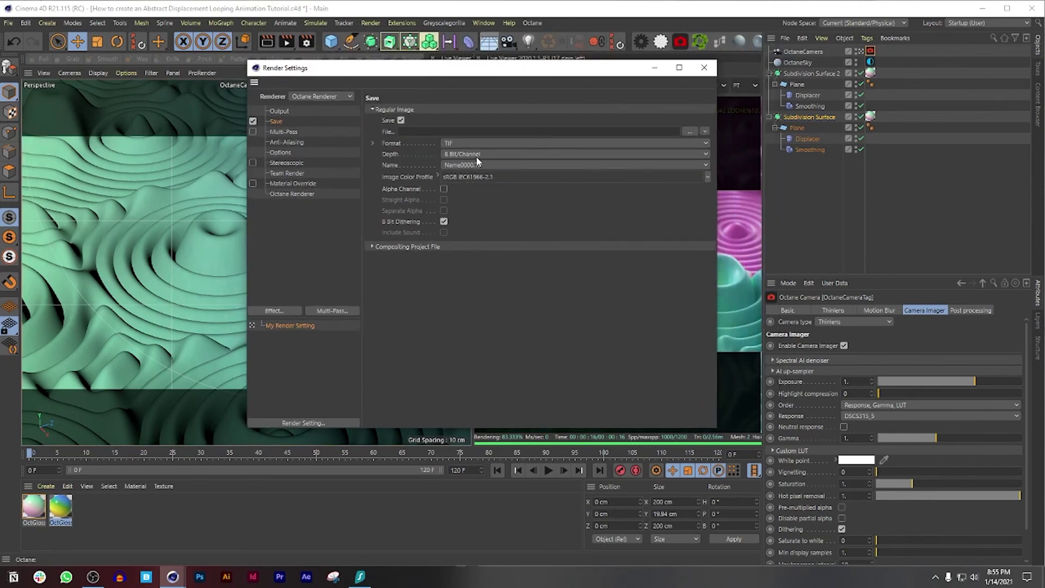
pyautogui.click(464, 143)
pyautogui.click(474, 233)
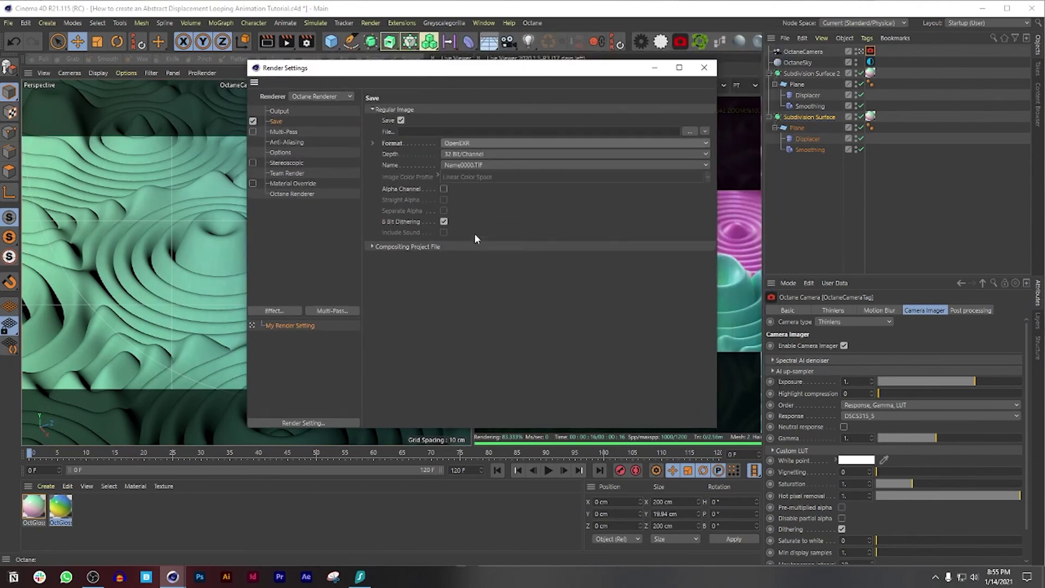
pyautogui.click(477, 154)
pyautogui.click(573, 164)
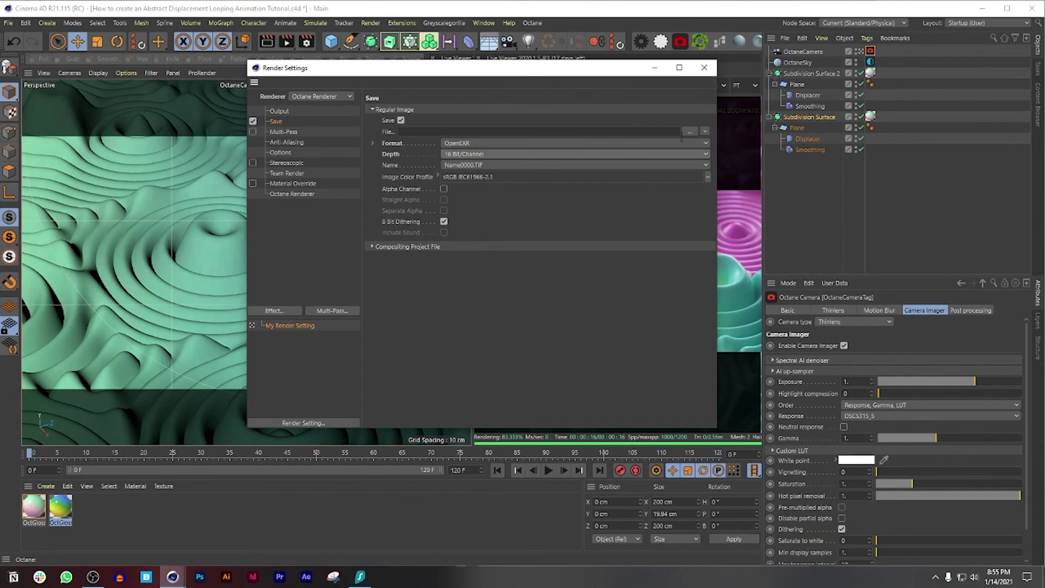
# Save the render as 'Tutorial' inside a new Desktop folder named Tutorial
pyautogui.click(689, 131)
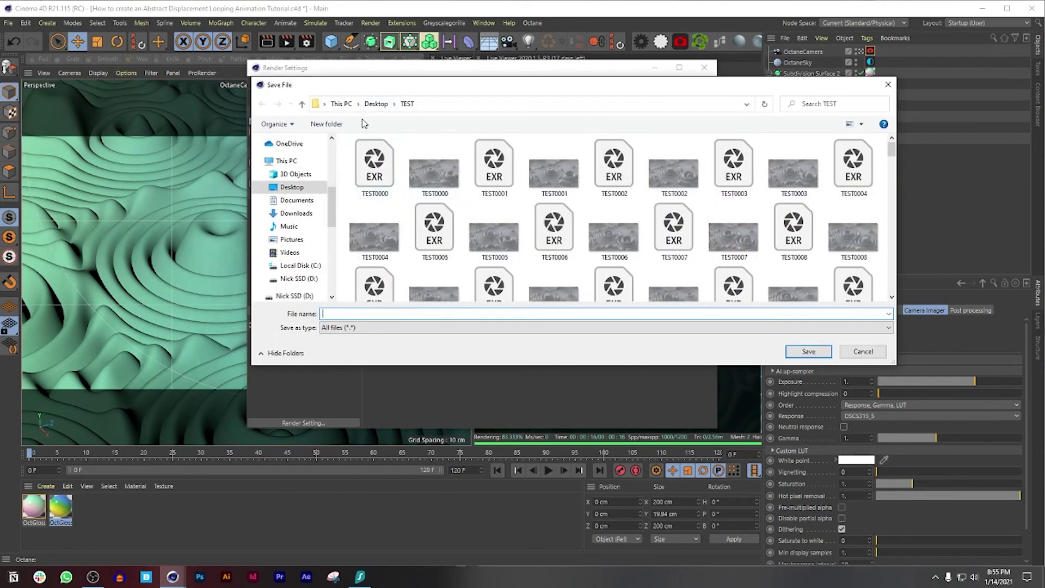
pyautogui.click(376, 104)
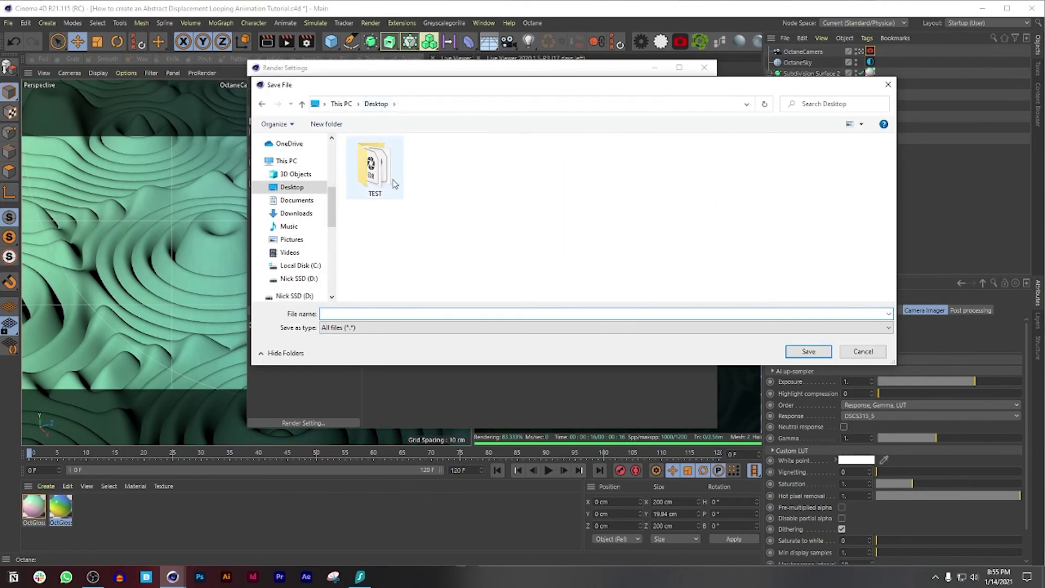
pyautogui.rightClick(424, 169)
pyautogui.moveTo(531, 287)
pyautogui.click(569, 286)
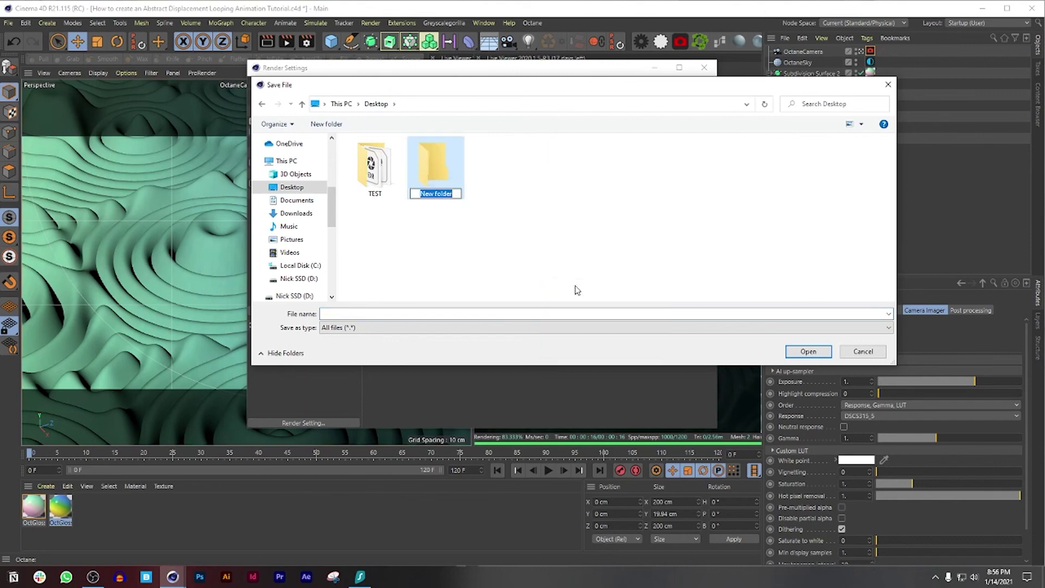
pyautogui.write('Tutorial')
pyautogui.press('Return')
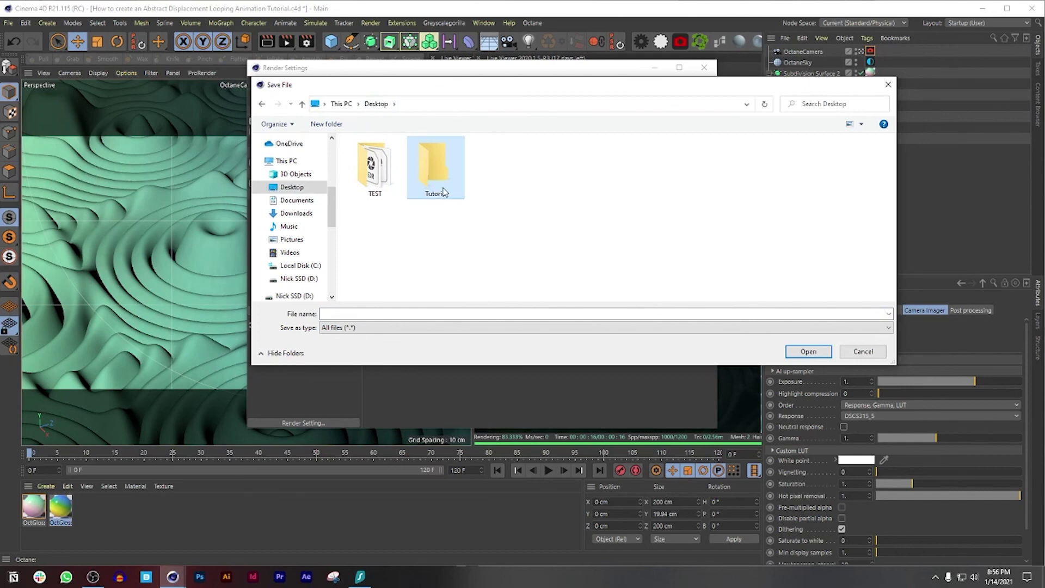
pyautogui.doubleClick(444, 190)
pyautogui.click(418, 313)
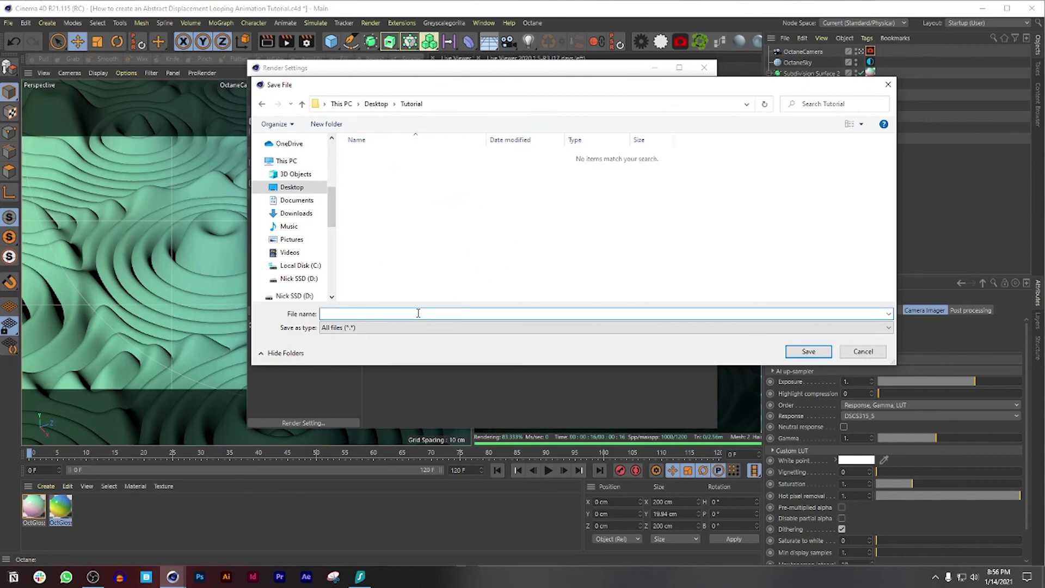
pyautogui.write('Tutorial')
pyautogui.press('Return')
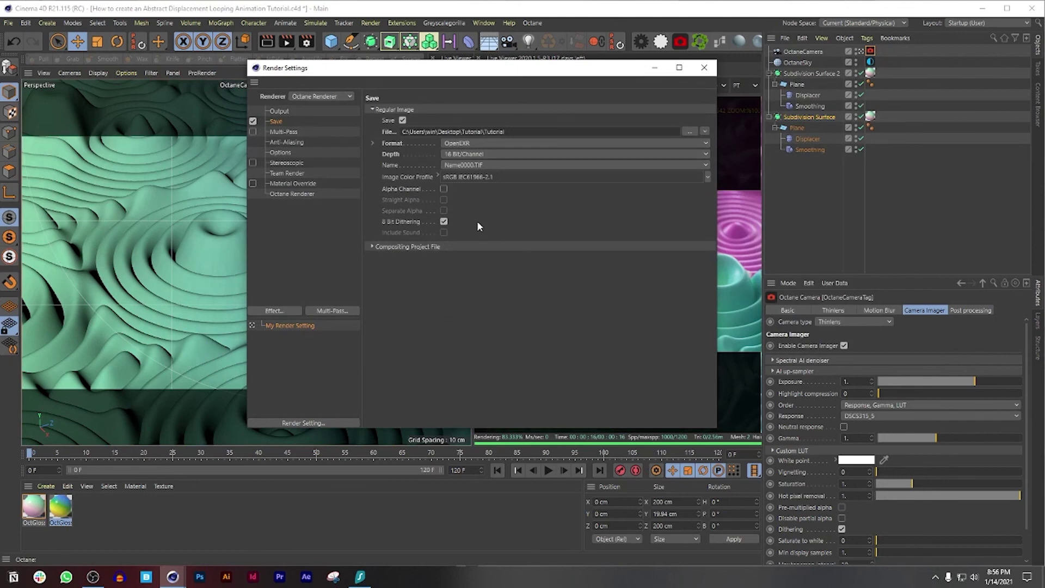
pyautogui.click(704, 68)
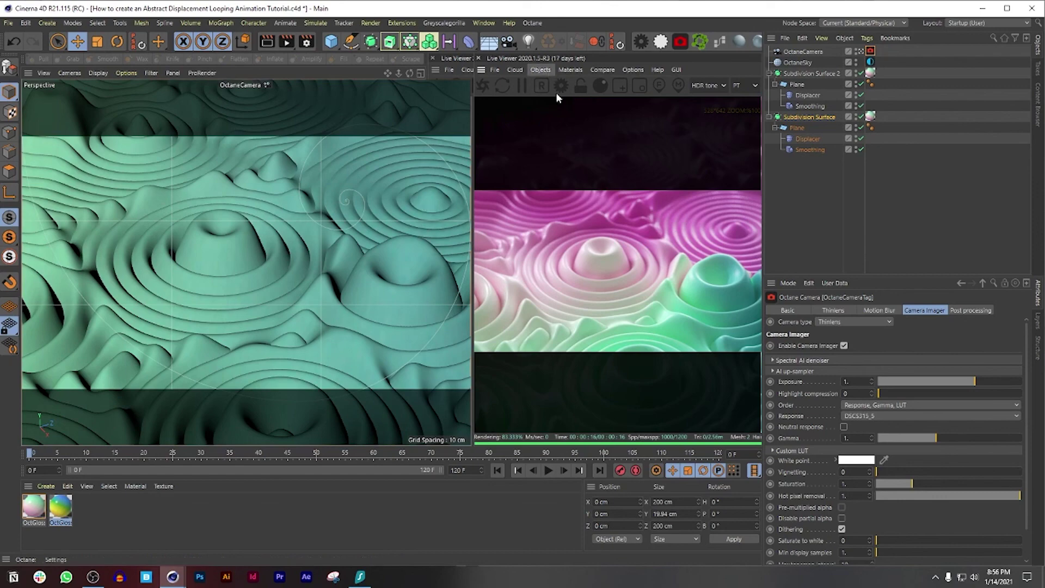
# Render the animation to the Picture Viewer and zoom out to watch frame 0 refine
pyautogui.click(287, 42)
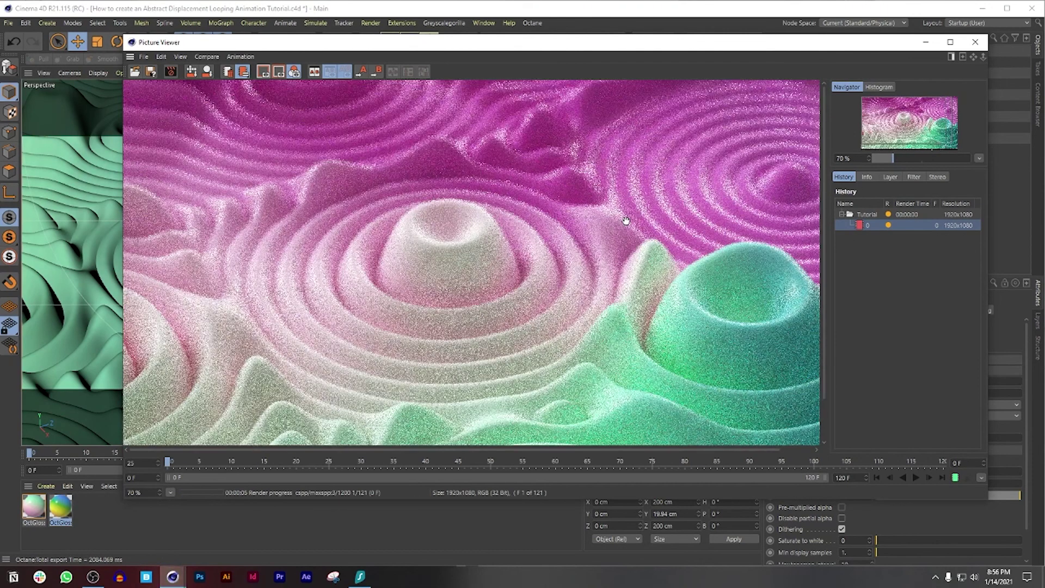
pyautogui.scroll(-5, 618, 237)
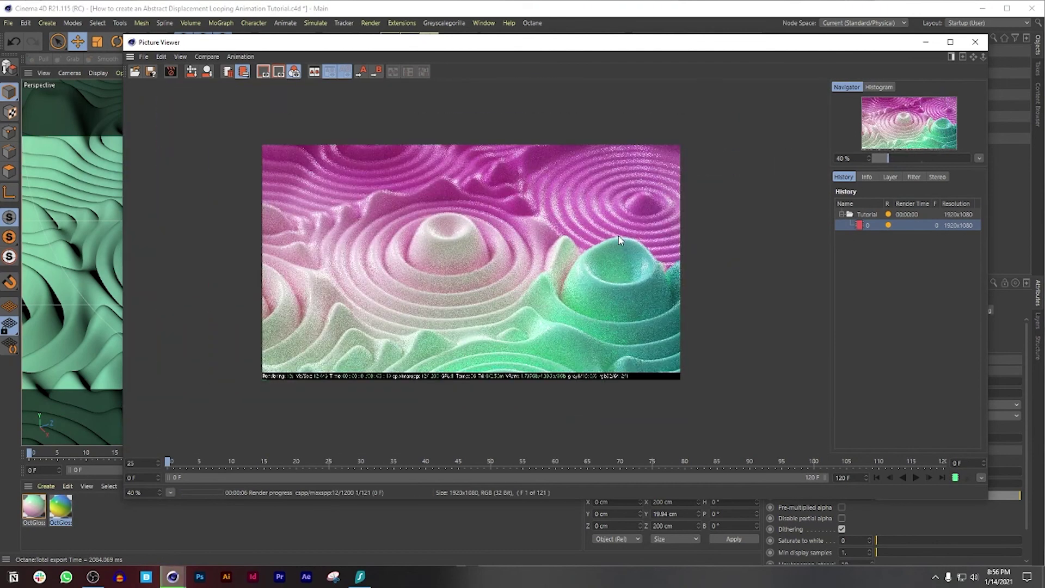